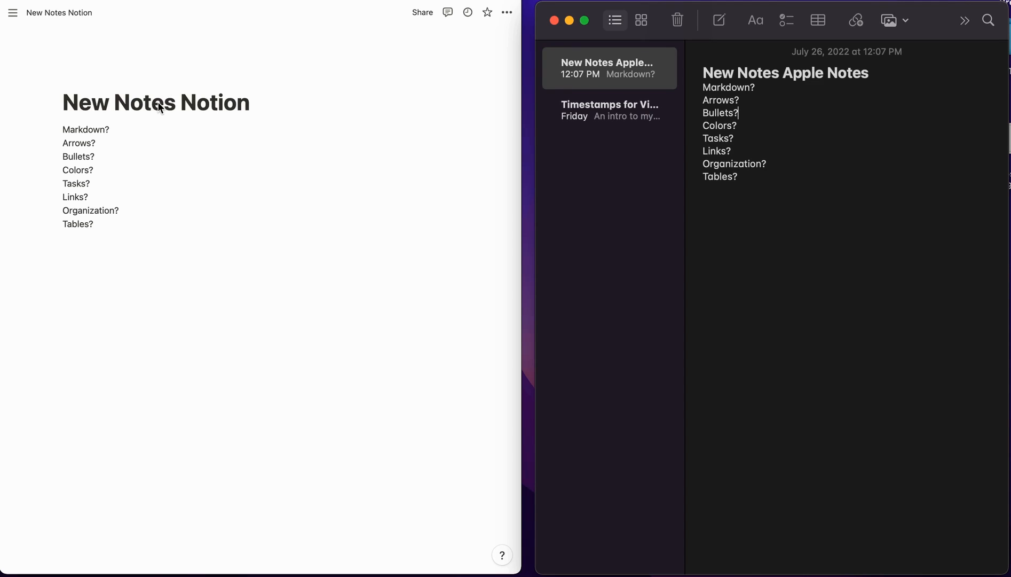
# - Insert a Heading 1 block reading 'Header' below Markdown? using the block-type menu
pyautogui.click(320, 101)
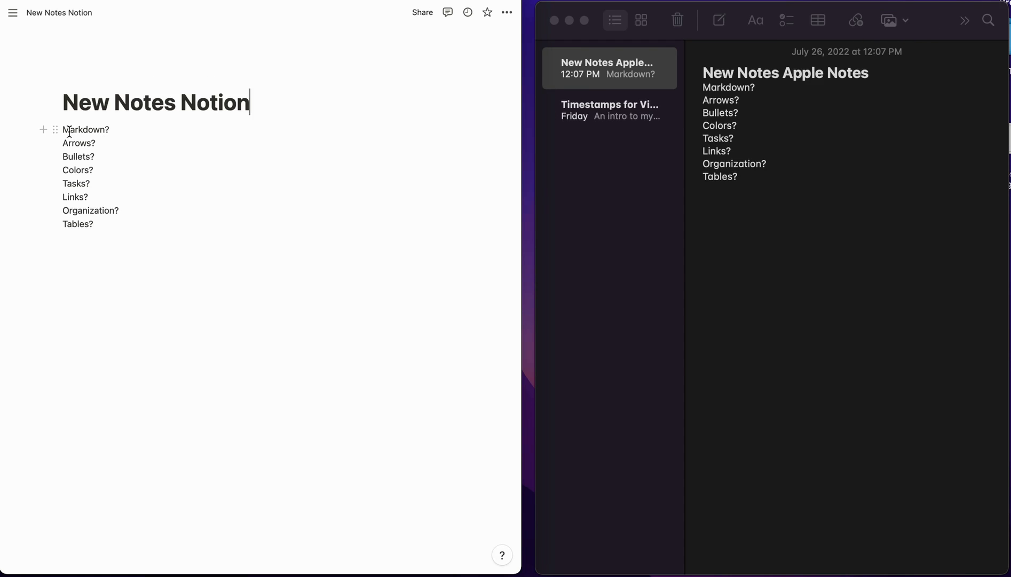
pyautogui.moveTo(69, 130); pyautogui.dragTo(124, 227)
pyautogui.click(124, 235)
pyautogui.click(135, 129)
pyautogui.press('Return')
pyautogui.press('Return')
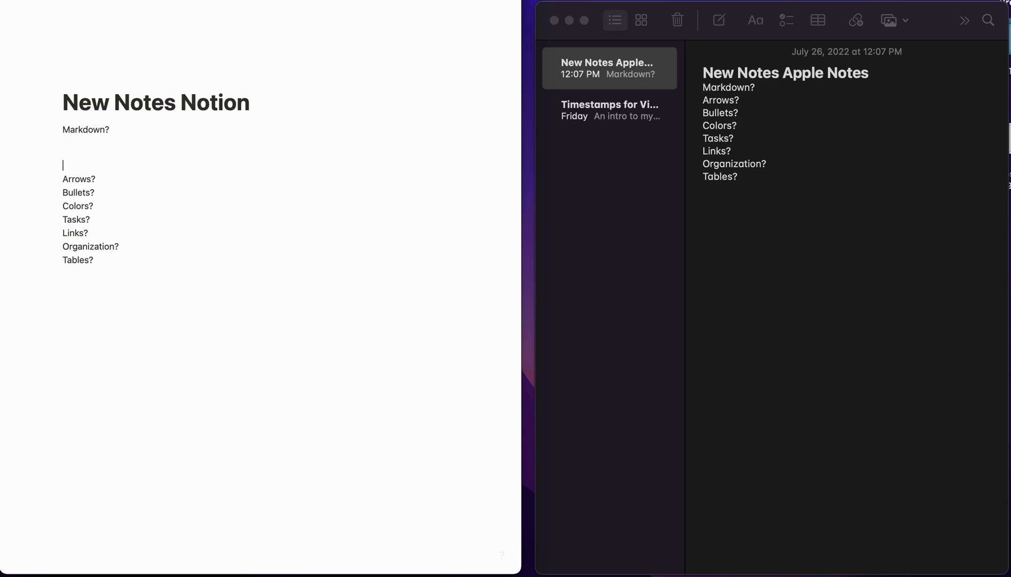
pyautogui.press('Up')
pyautogui.click(44, 147)
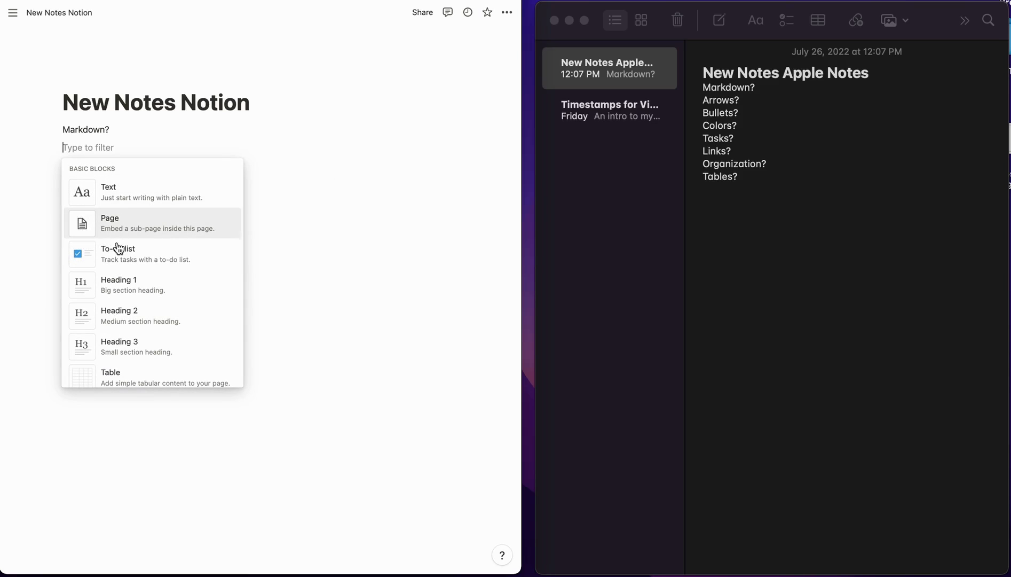
pyautogui.click(126, 288)
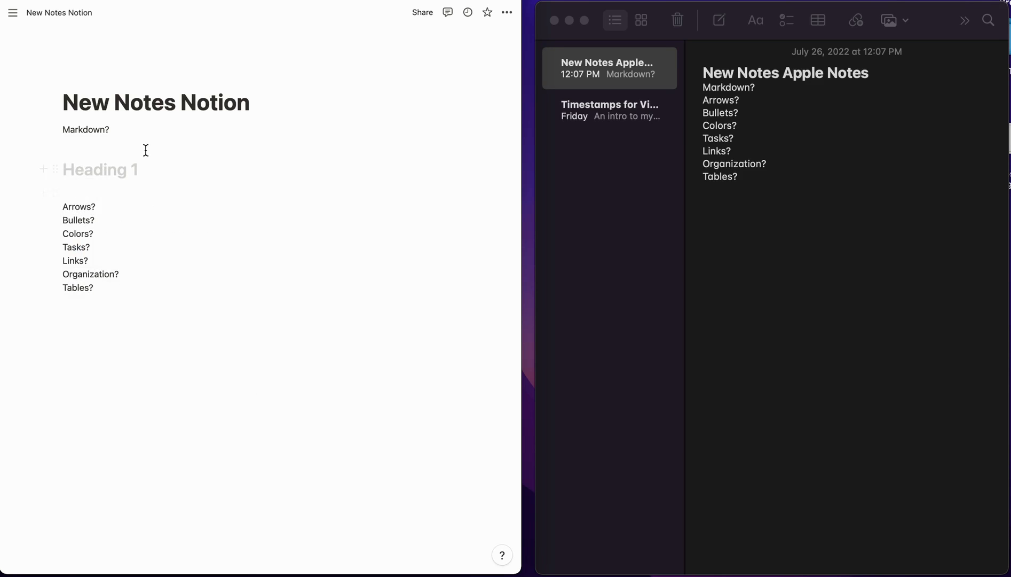
pyautogui.write('Header')
# - Add a second Heading 1, 'Header 1', below Markdown? with /h1 and start a line under Header
pyautogui.click(163, 128)
pyautogui.press('Return')
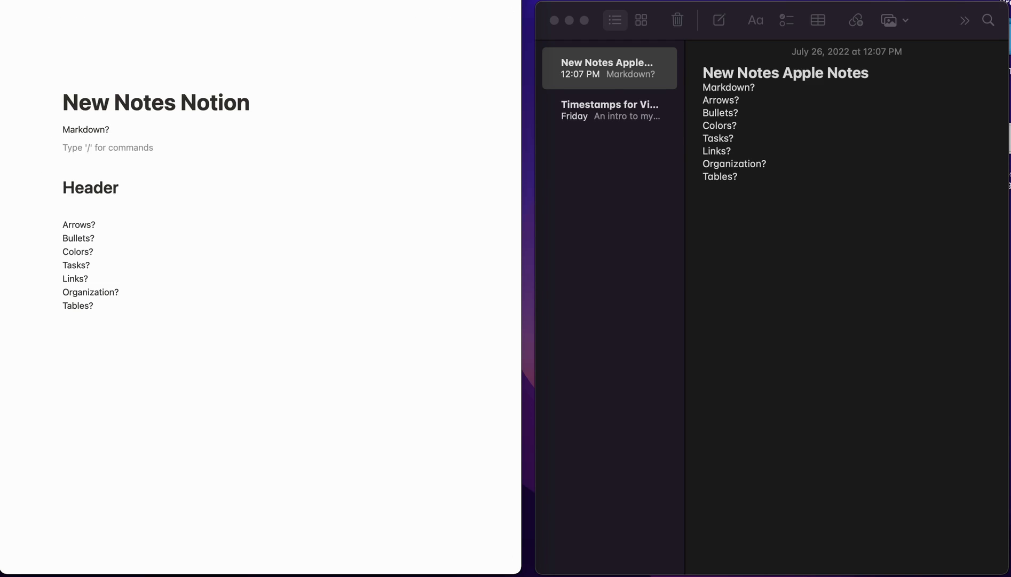
pyautogui.write('/h1')
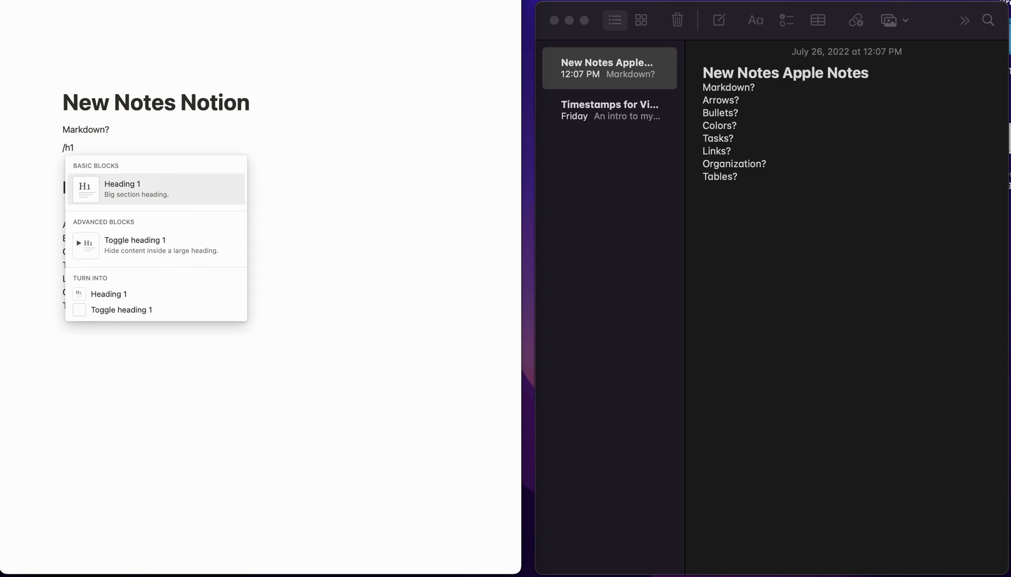
pyautogui.press('Return')
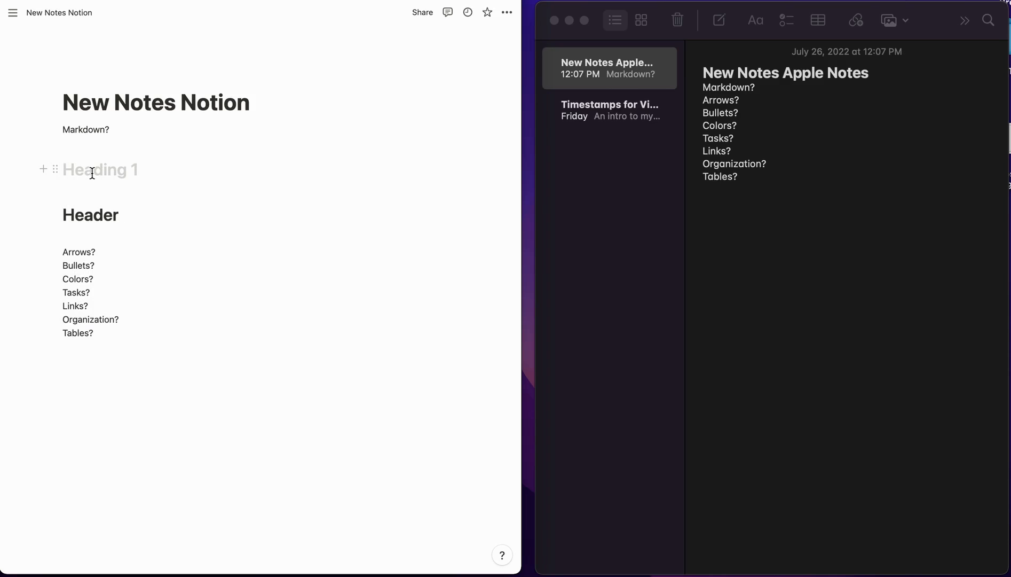
pyautogui.write('Header 1')
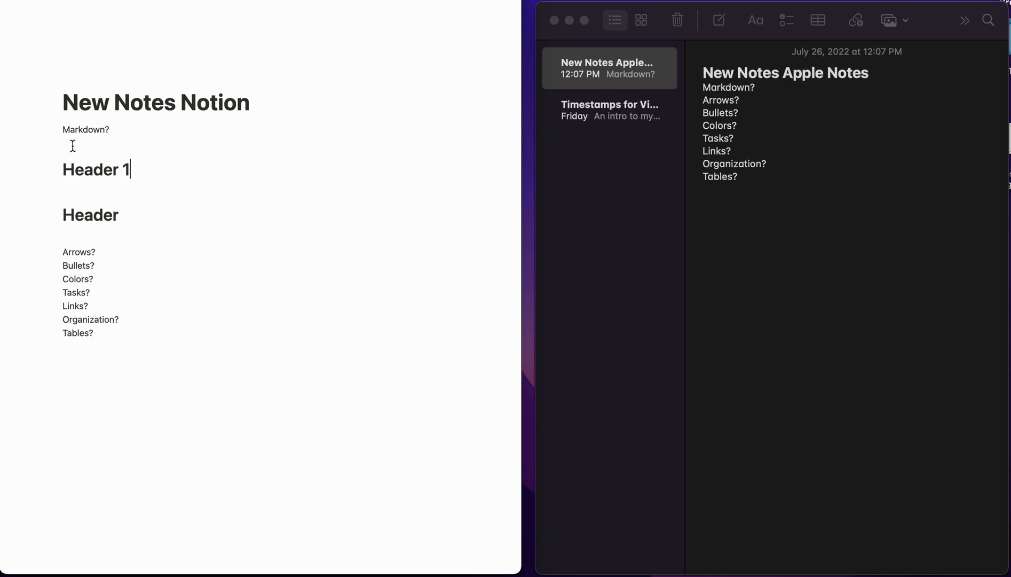
pyautogui.click(78, 150)
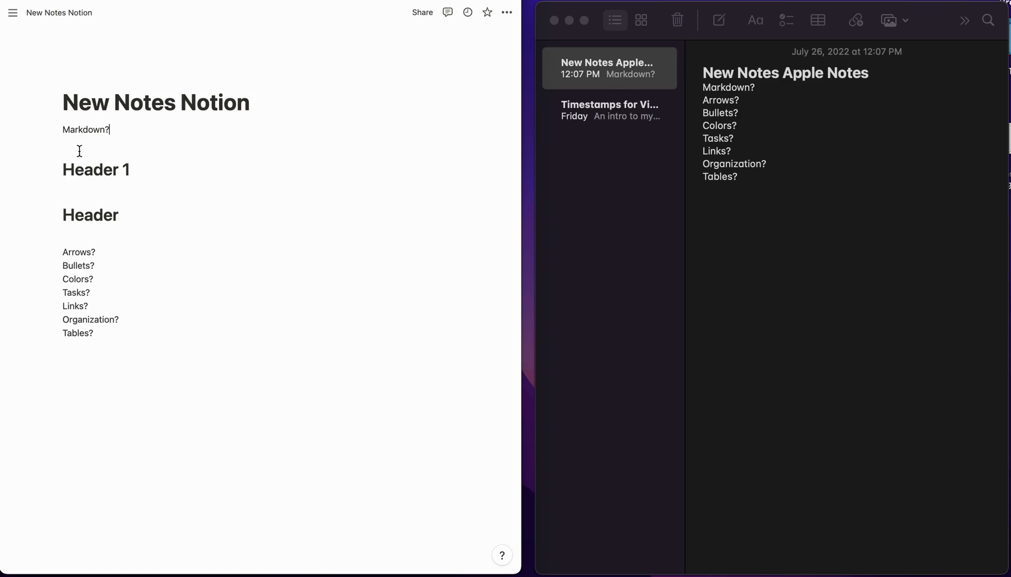
pyautogui.click(141, 216)
pyautogui.press('Return')
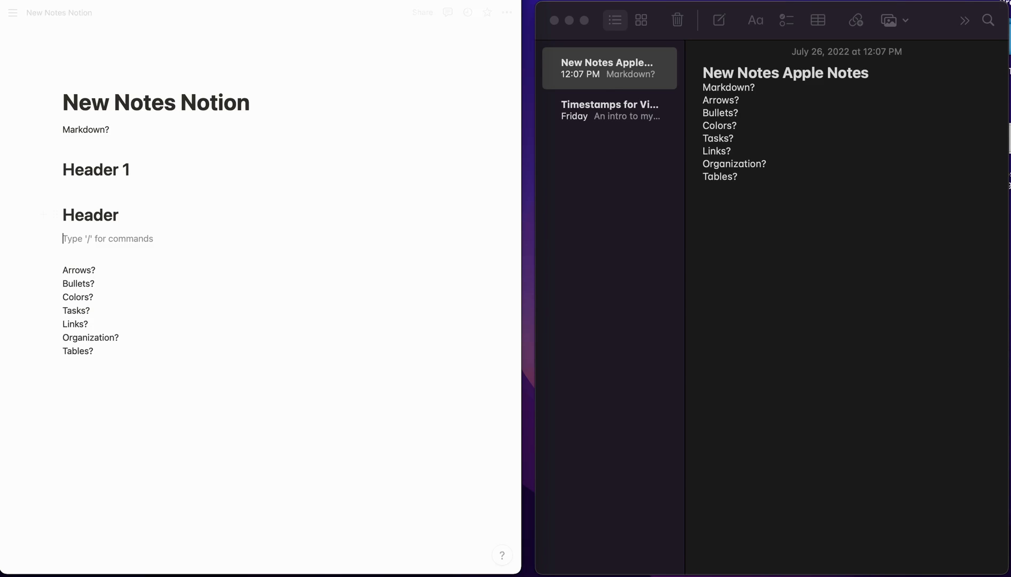
# - Test markdown emphasis by typing a bold-italic ***Test*** line below the headings
pyautogui.write('**')
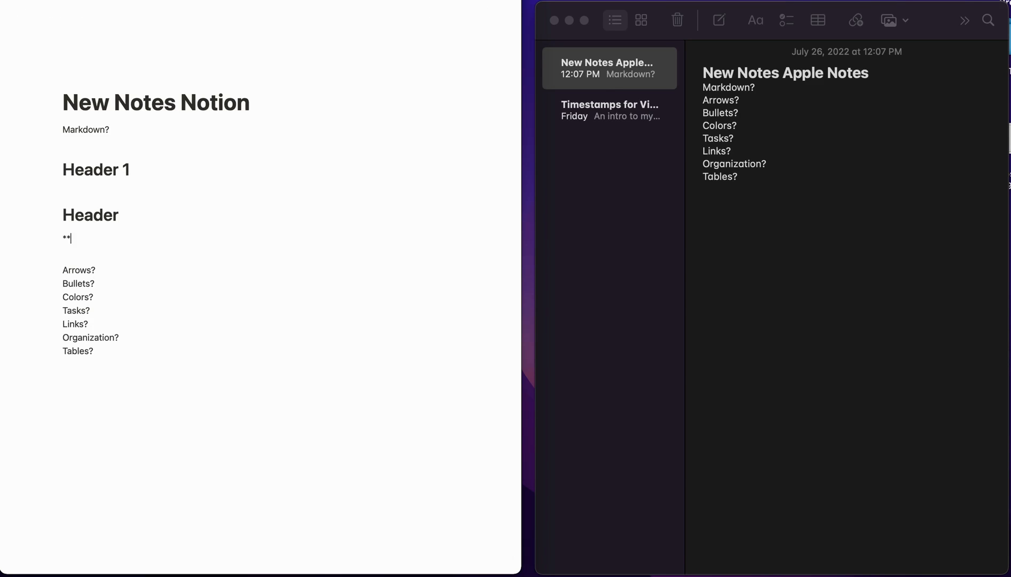
pyautogui.write('test')
pyautogui.click(105, 240)
pyautogui.press('Return')
pyautogui.press('BackSpace')
pyautogui.press('BackSpace')
pyautogui.press('BackSpace')
pyautogui.press('BackSpace')
pyautogui.press('BackSpace')
pyautogui.press('BackSpace')
pyautogui.press('BackSpace')
pyautogui.write('***Test***')
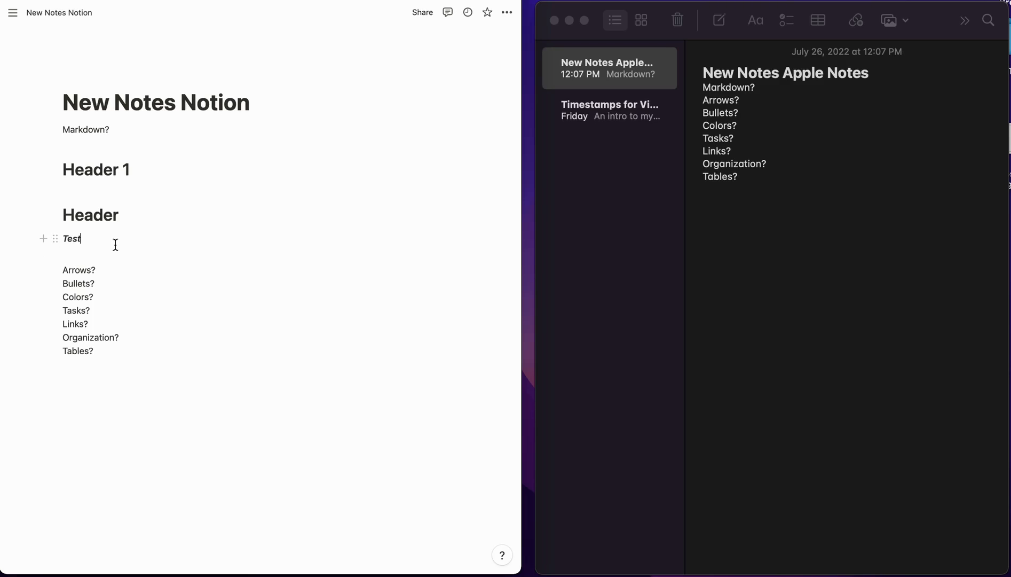
pyautogui.press('Return')
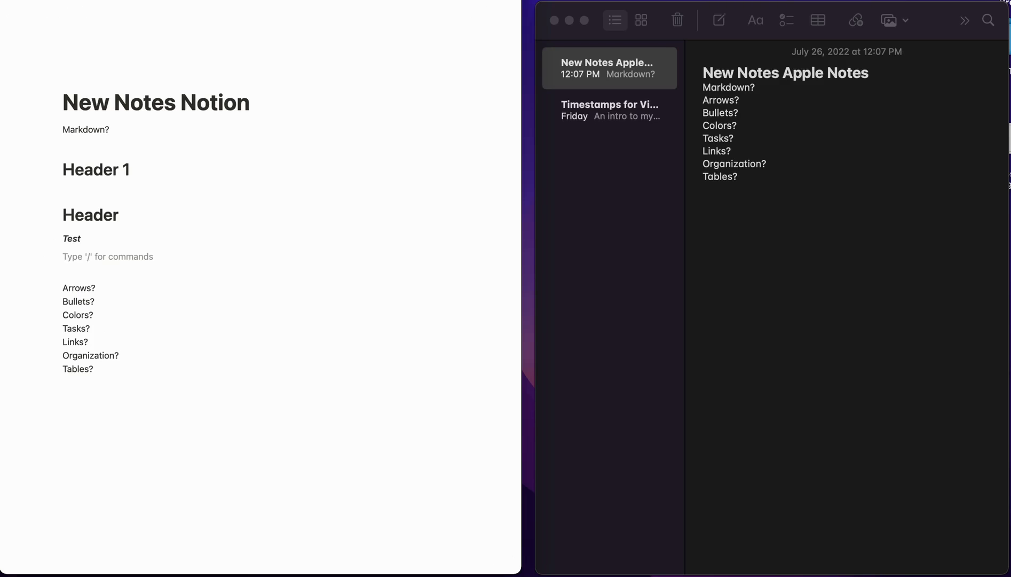
pyautogui.write('/')
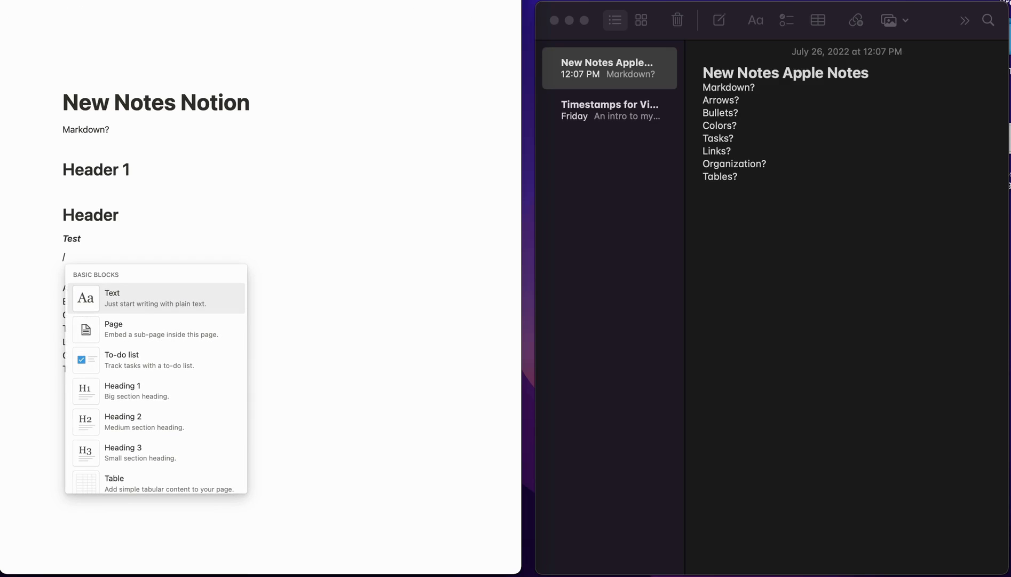
pyautogui.click(94, 238)
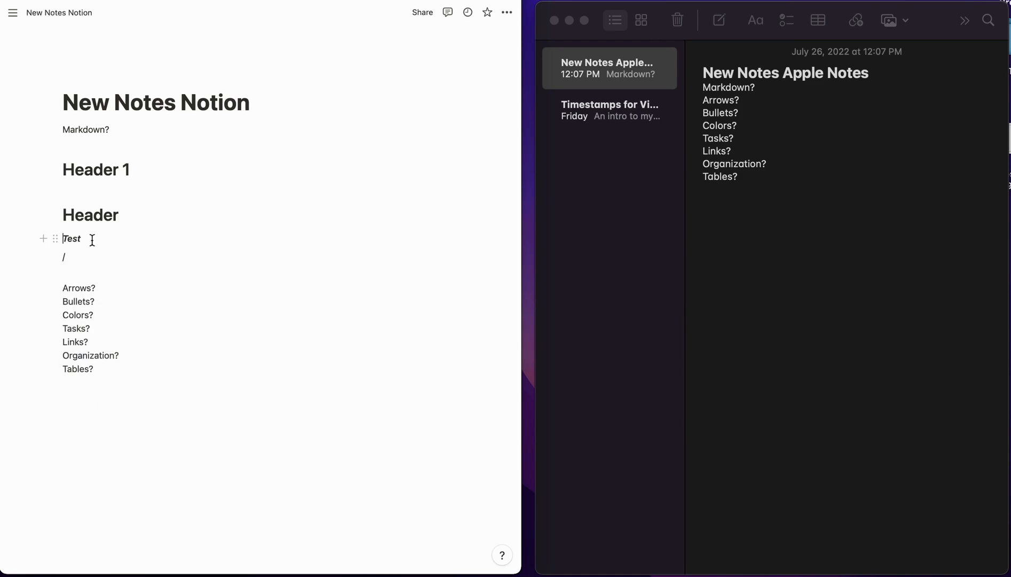
# - Delete the test headings, the Test line and the leftover blank blocks under Markdown?
pyautogui.moveTo(83, 262); pyautogui.dragTo(62, 145)
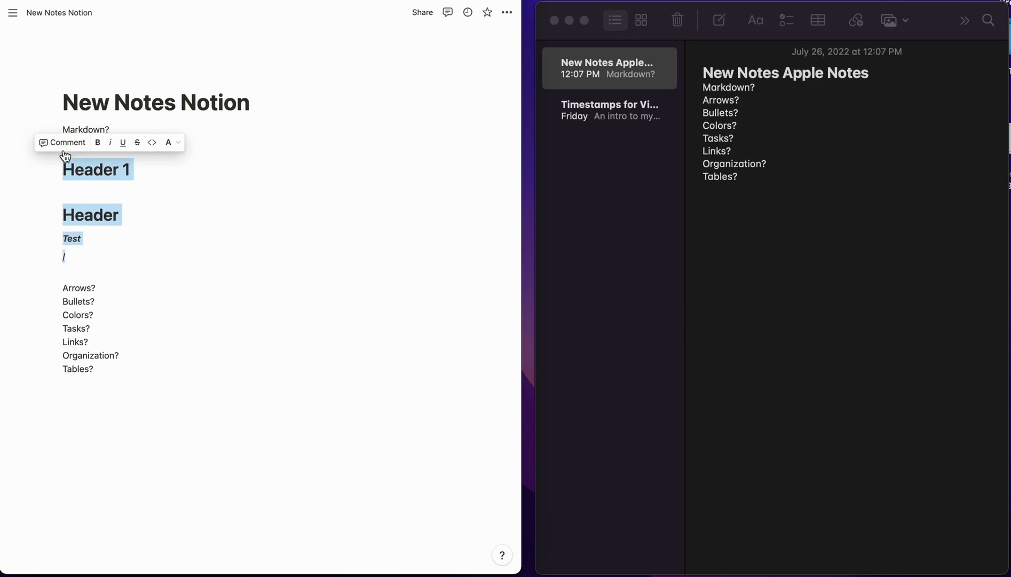
pyautogui.press('BackSpace')
pyautogui.press('BackSpace')
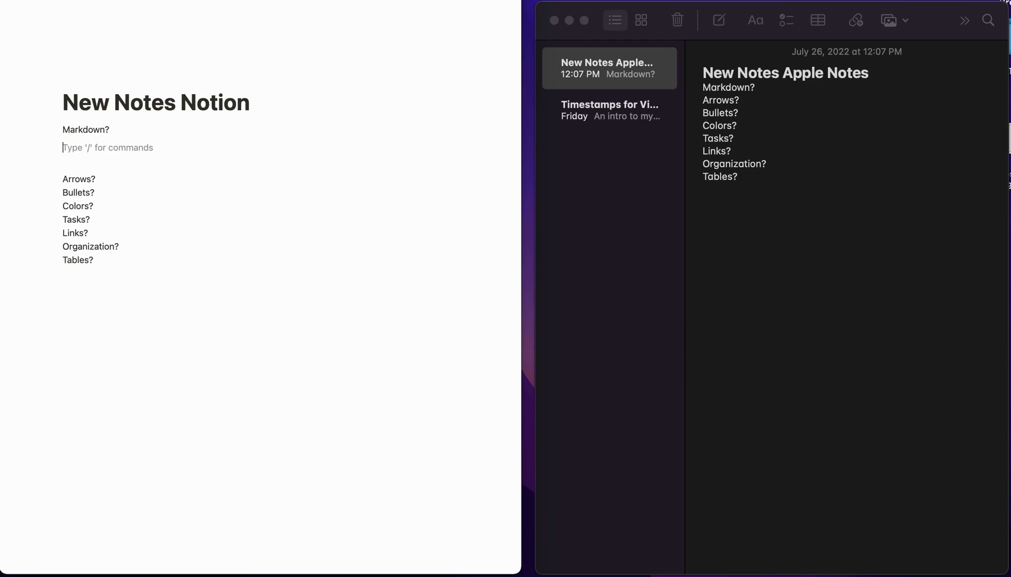
pyautogui.press('BackSpace')
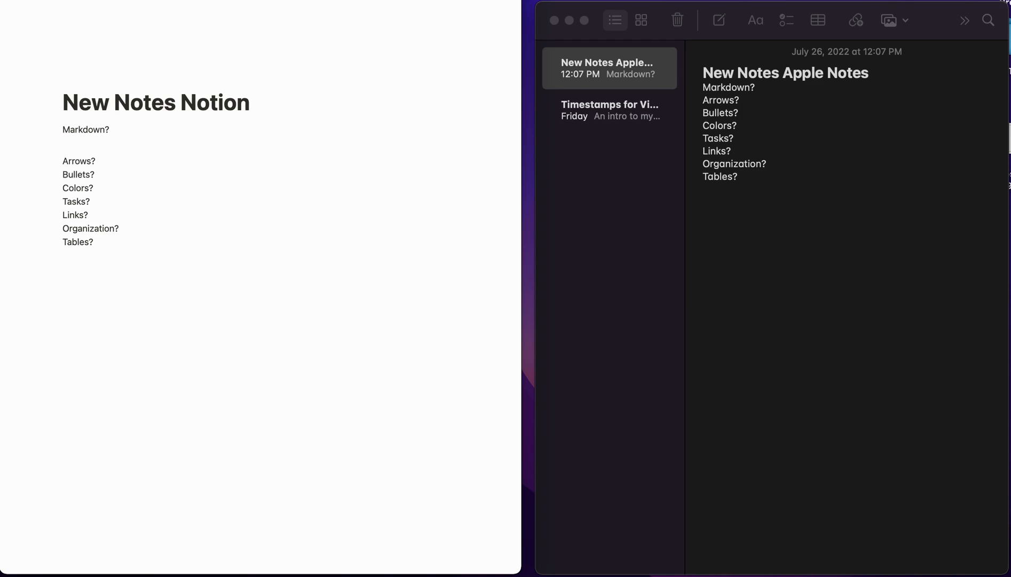
pyautogui.click(62, 152)
pyautogui.press('BackSpace')
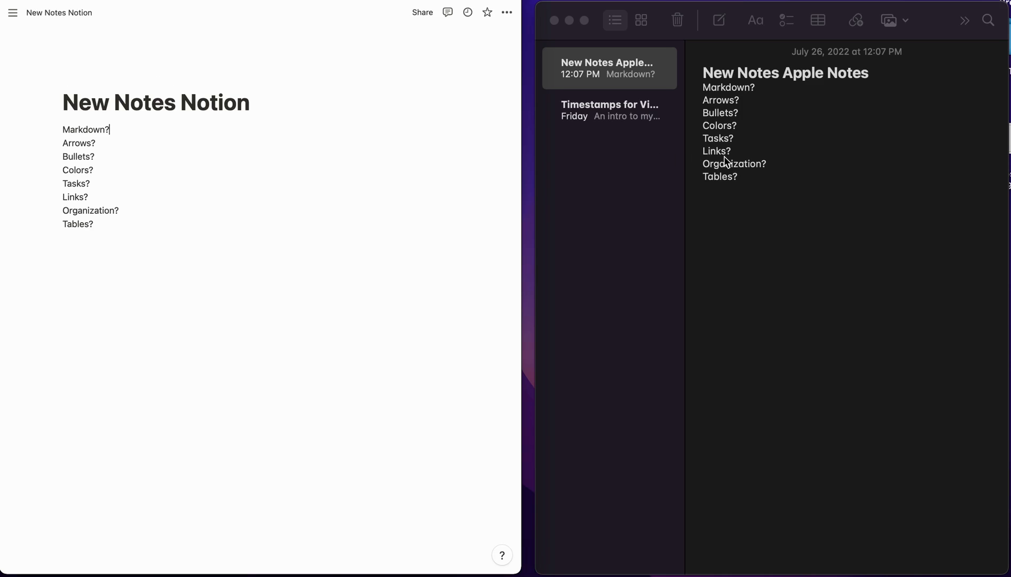
pyautogui.click(762, 87)
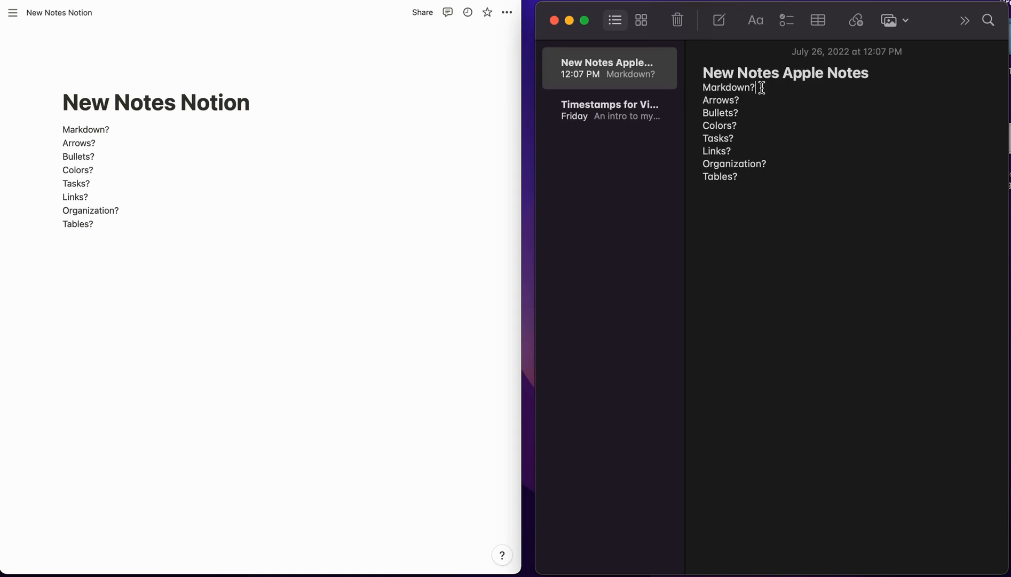
pyautogui.press('Return')
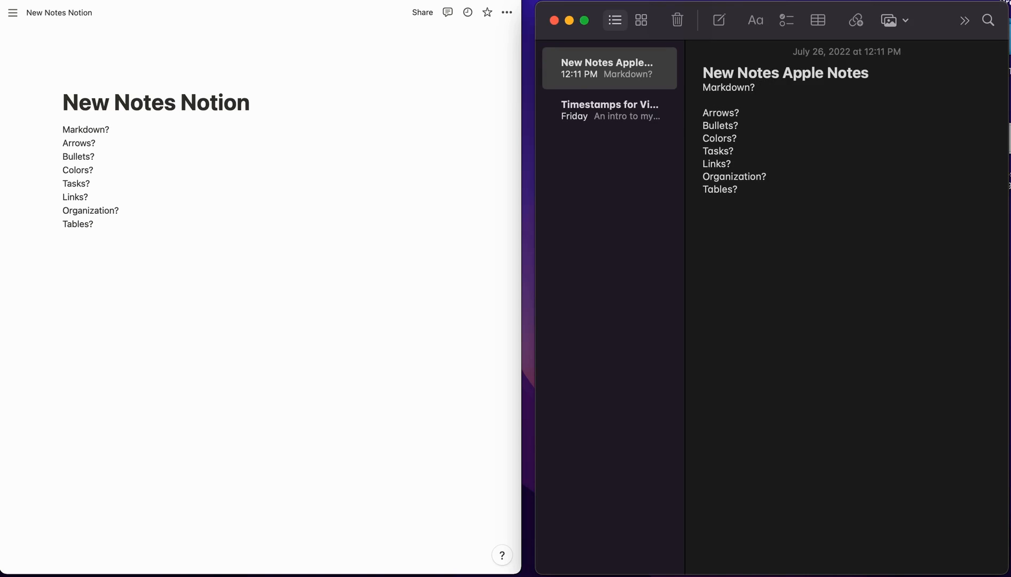
pyautogui.write('**bold**')
pyautogui.write('***')
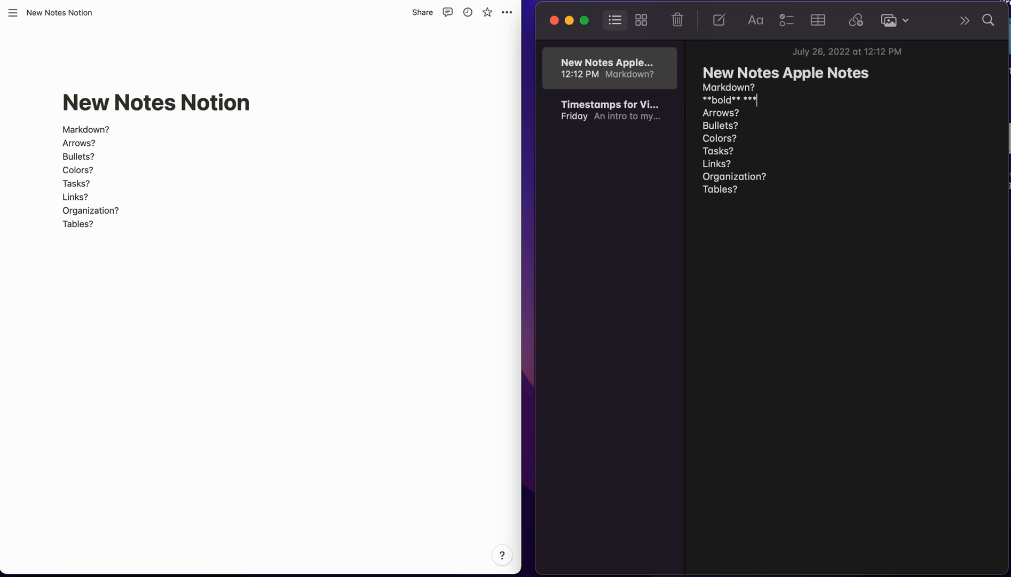
pyautogui.write('Bold**')
pyautogui.press('Return')
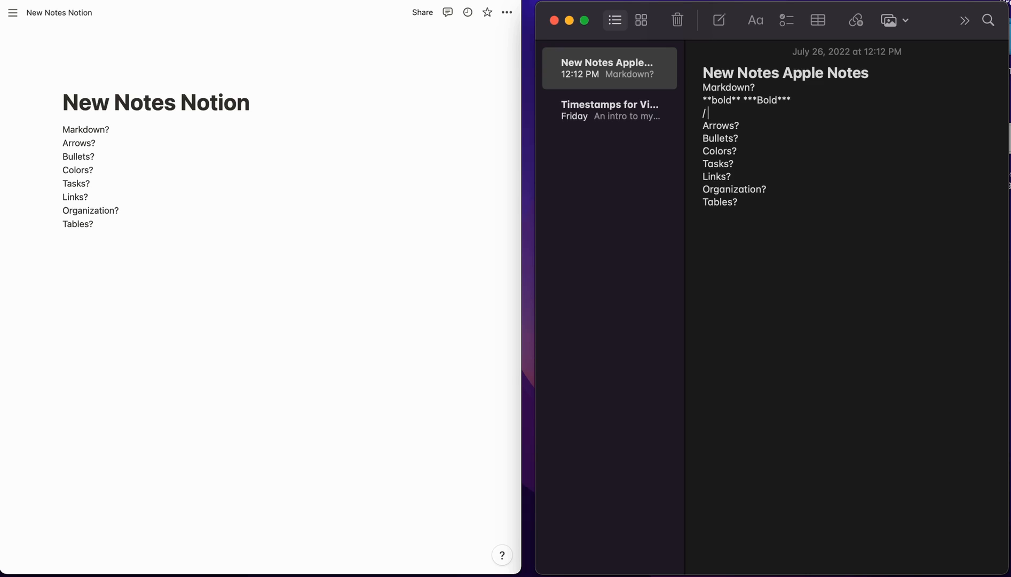
pyautogui.press('BackSpace')
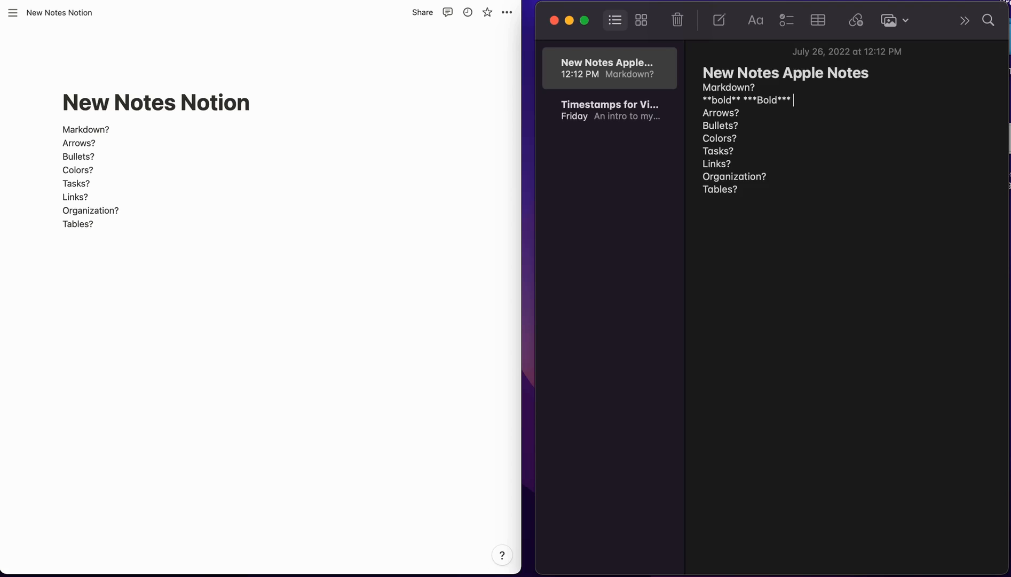
pyautogui.moveTo(807, 103); pyautogui.dragTo(703, 100)
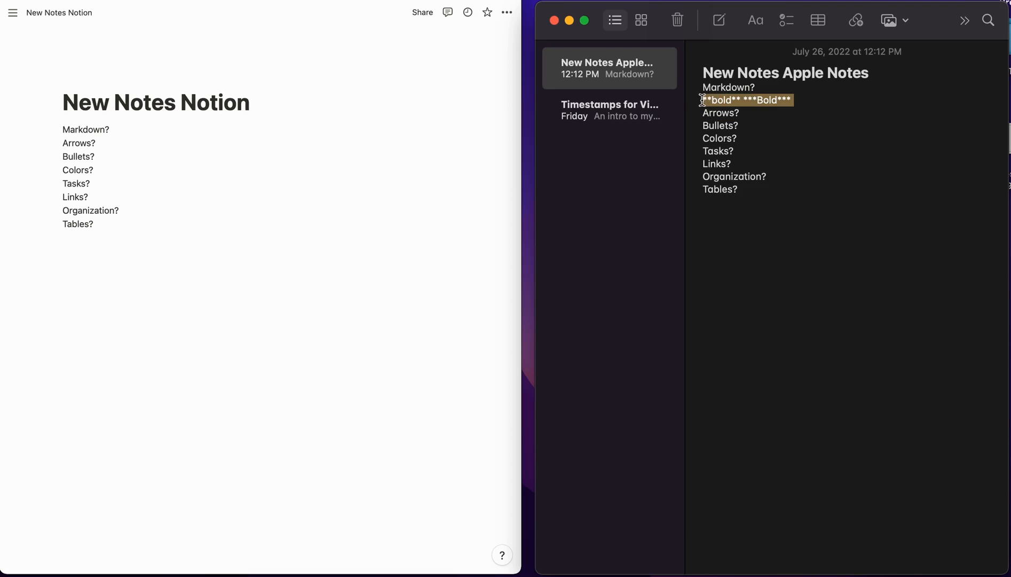
pyautogui.press('BackSpace')
pyautogui.press('BackSpace')
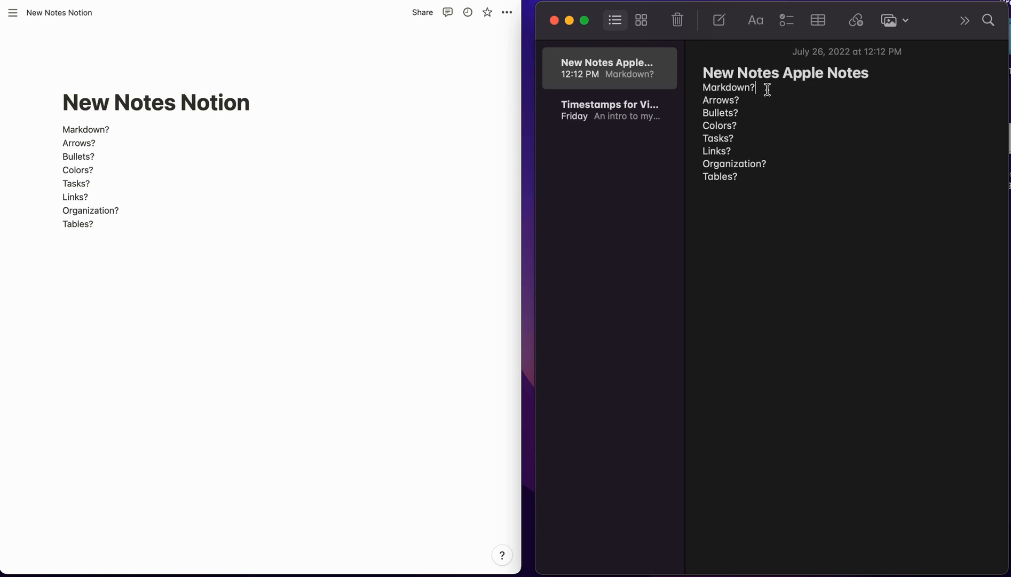
# - Make Markdown? bold and start a trial arrow line below Arrows? in Notion
pyautogui.tripleClick(93, 129)
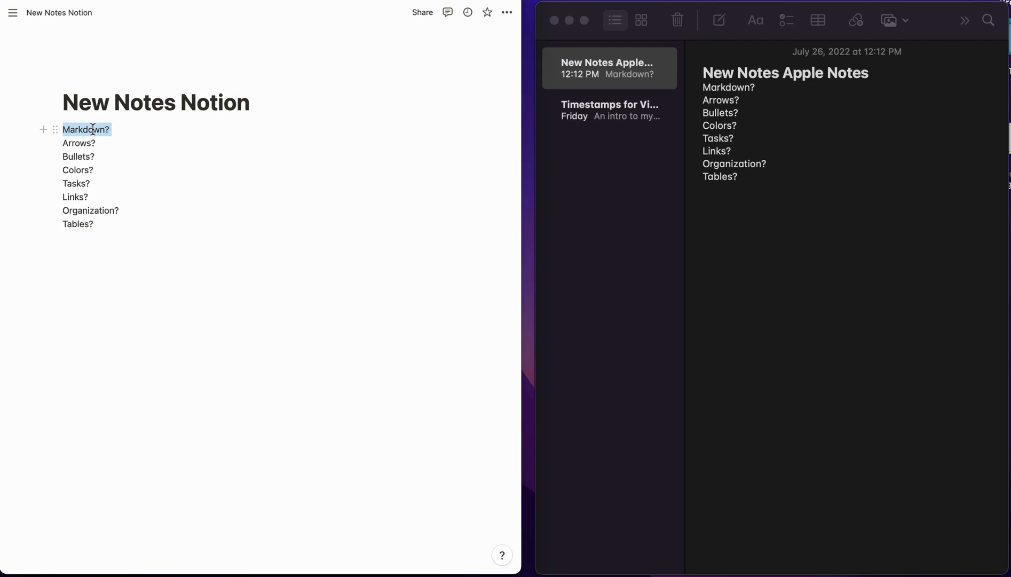
pyautogui.click(141, 131)
pyautogui.click(106, 147)
pyautogui.press('Return')
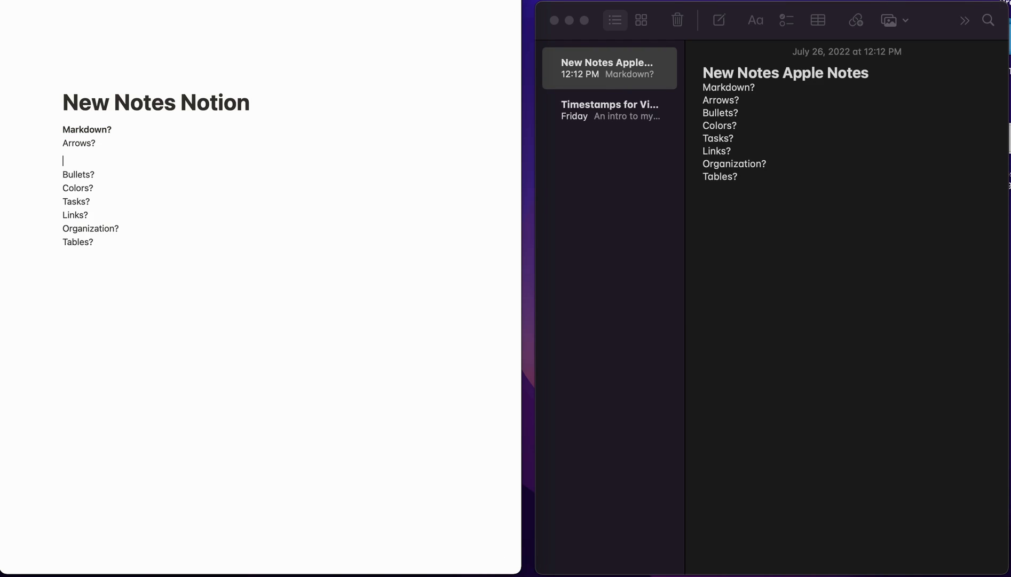
pyautogui.write('-')
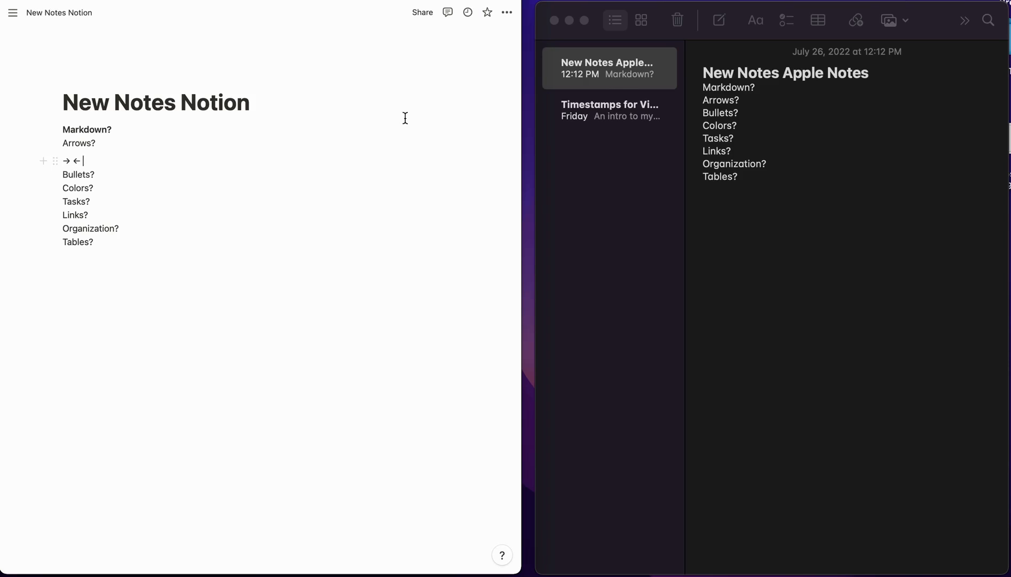
# - In Apple Notes, type '-> <-' after Arrows?
pyautogui.click(755, 101)
pyautogui.click(755, 101)
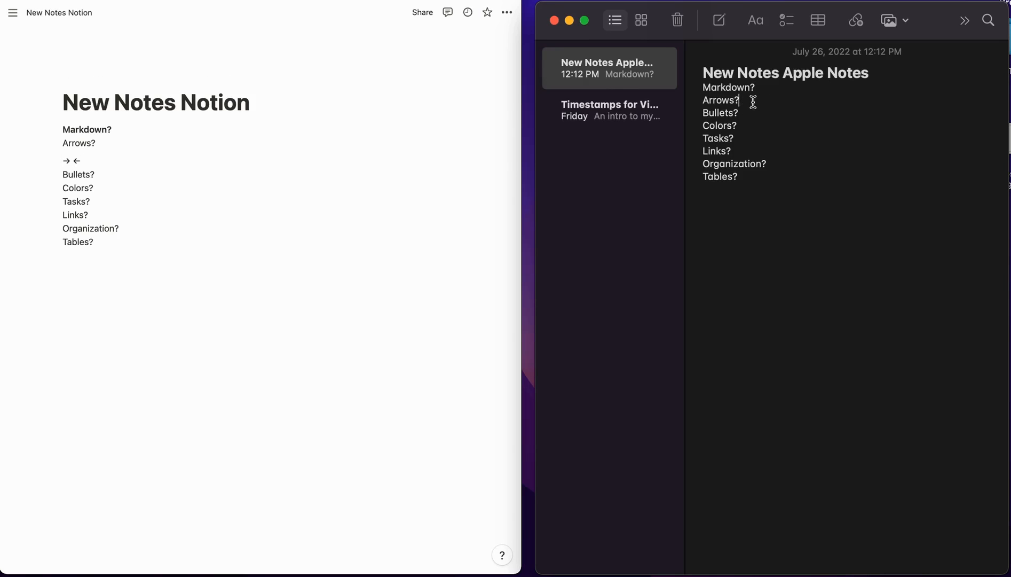
pyautogui.write('-> <-')
pyautogui.doubleClick(750, 101)
pyautogui.click(767, 100)
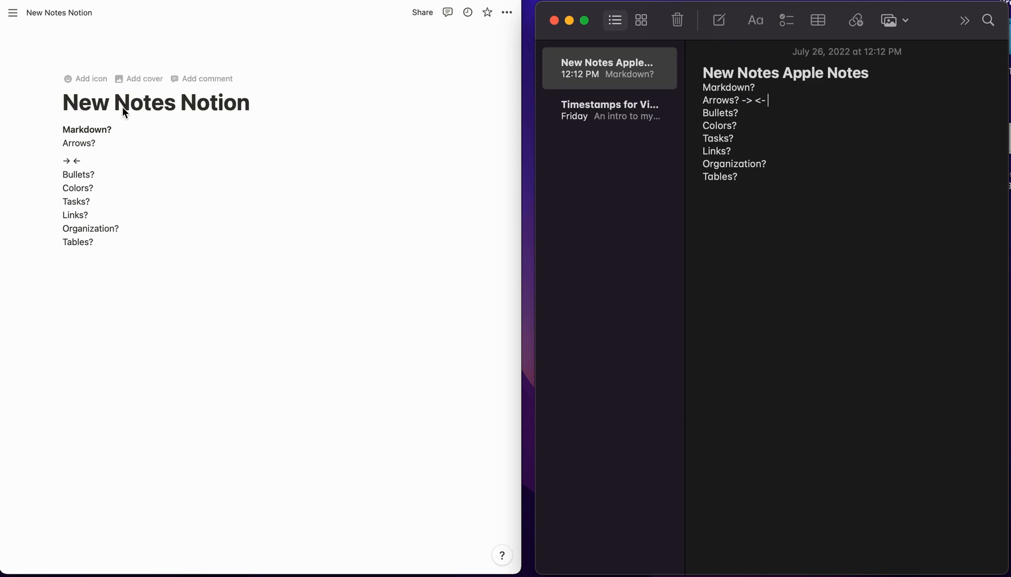
# - Remove the trial arrow line in Notion and make Arrows? bold
pyautogui.tripleClick(75, 160)
pyautogui.click(74, 160)
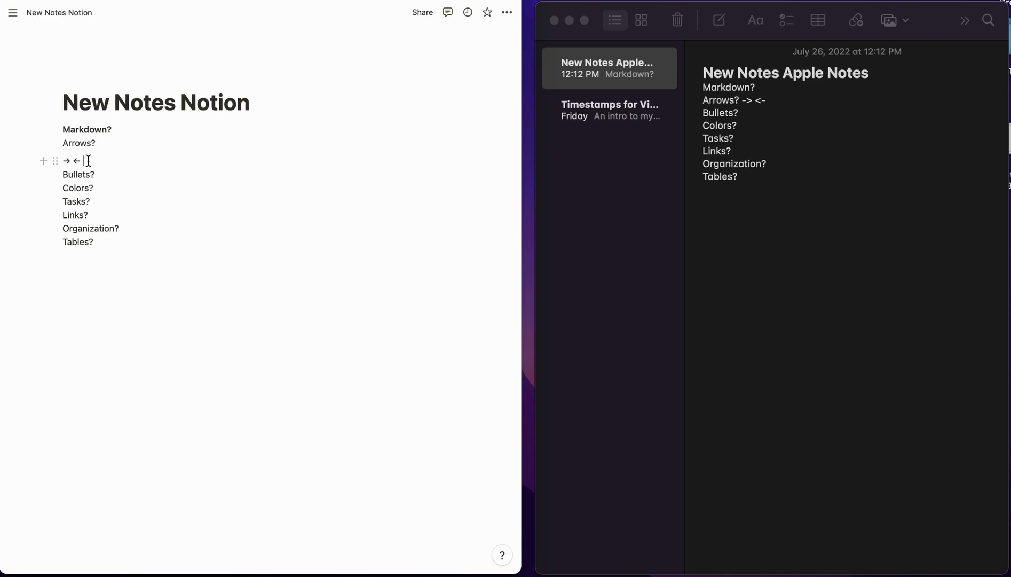
pyautogui.tripleClick(74, 160)
pyautogui.press('BackSpace')
pyautogui.press('BackSpace')
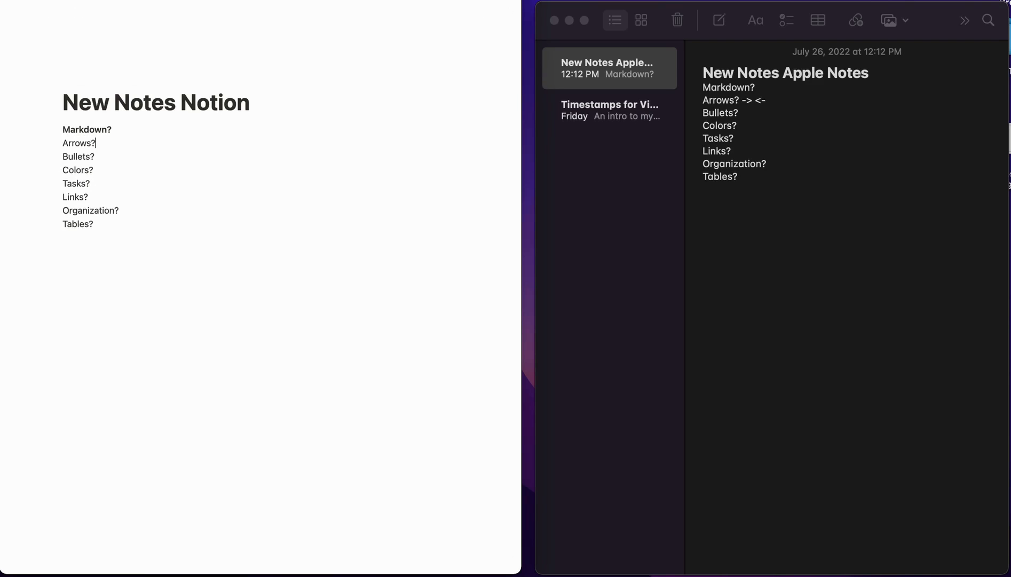
pyautogui.tripleClick(74, 143)
pyautogui.press('BackSpace')
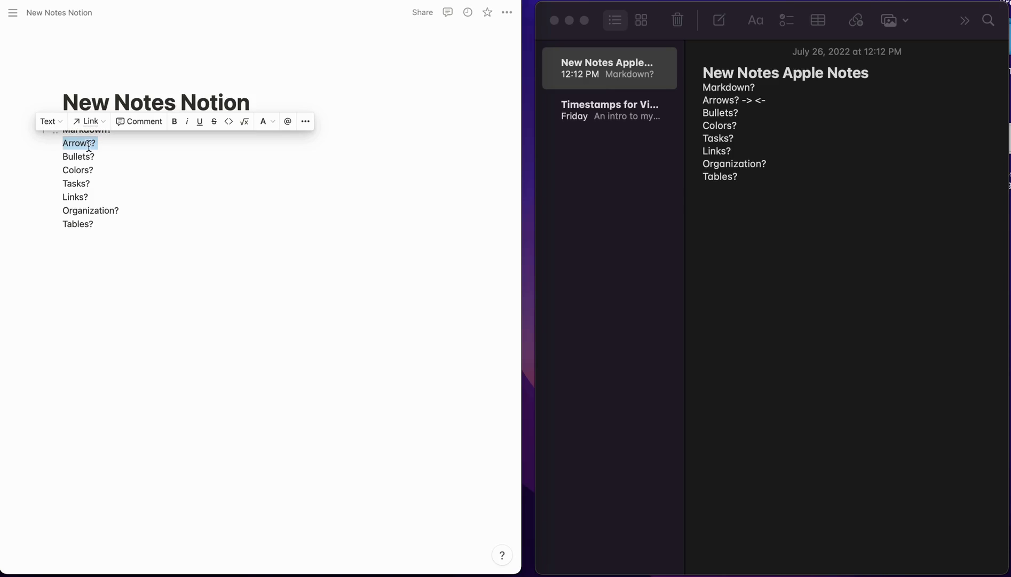
pyautogui.click(117, 154)
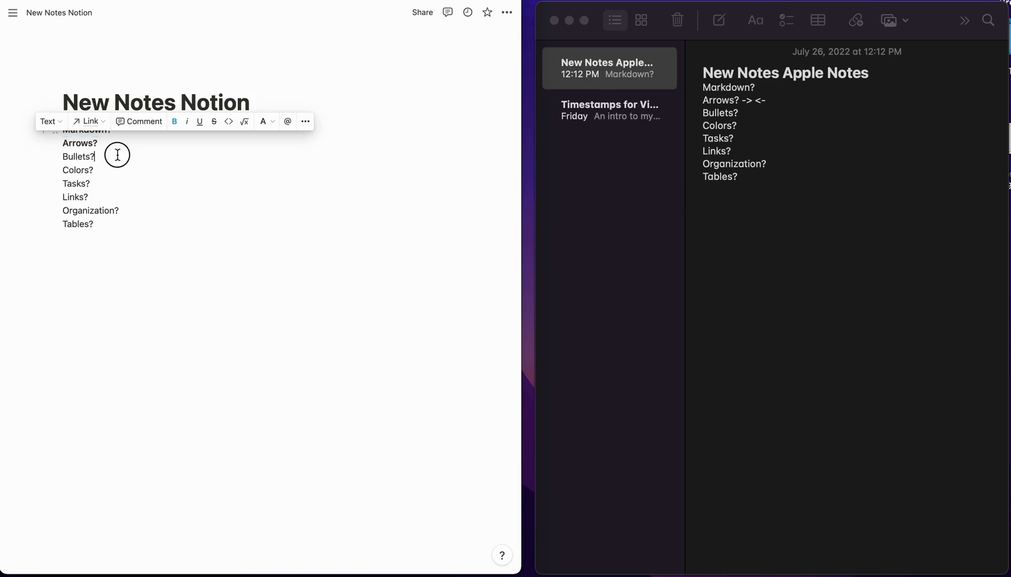
# - Delete the '-> <-' arrows after Arrows? in Apple Notes
pyautogui.click(756, 97)
pyautogui.moveTo(764, 101); pyautogui.dragTo(746, 103)
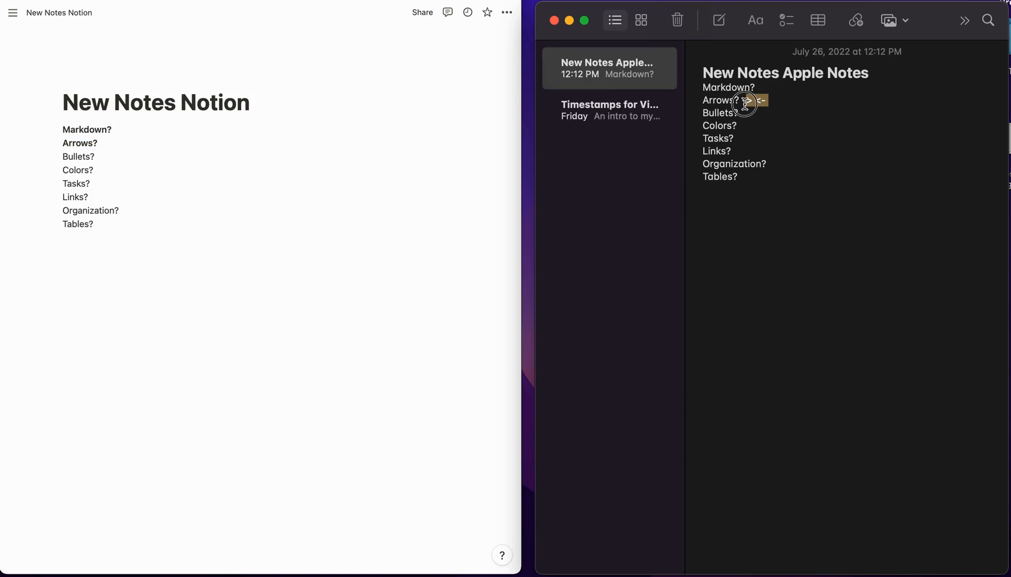
pyautogui.press('BackSpace')
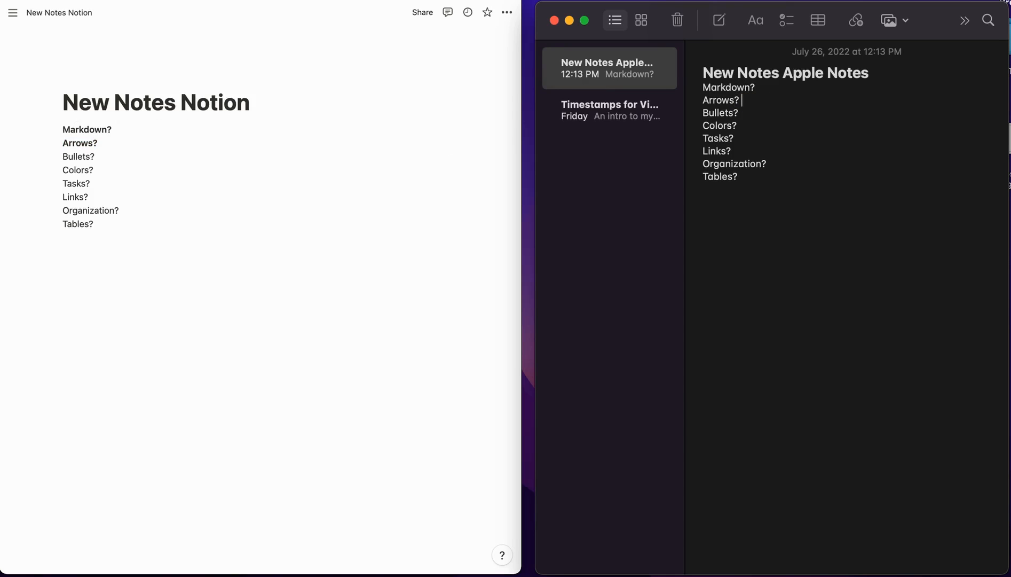
# - Insert and delete a ↳ symbol from the emoji picker, then add a line below Notion's Bullets?
pyautogui.press('ctrl+super+space')
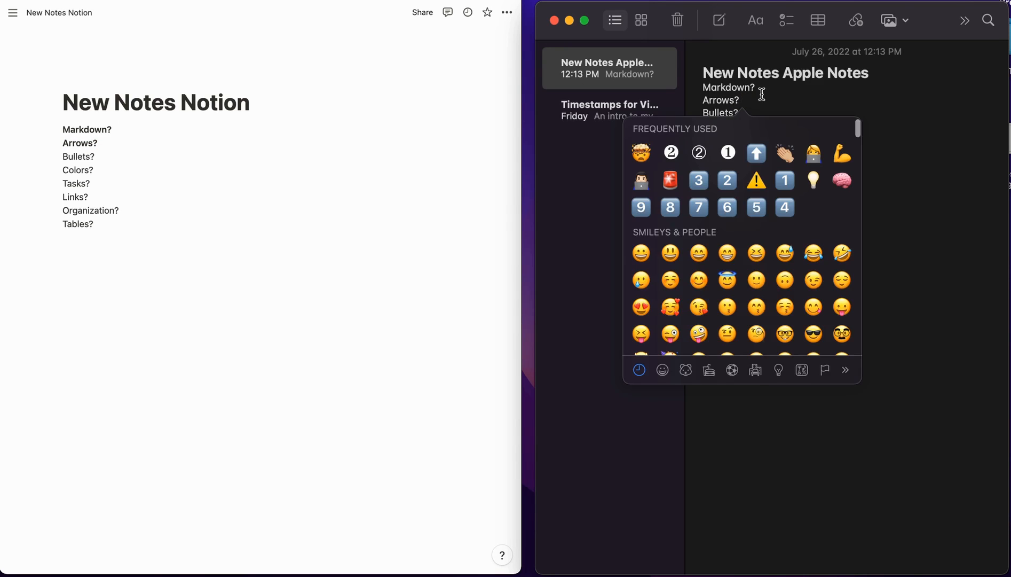
pyautogui.scroll(2, 669, 167)
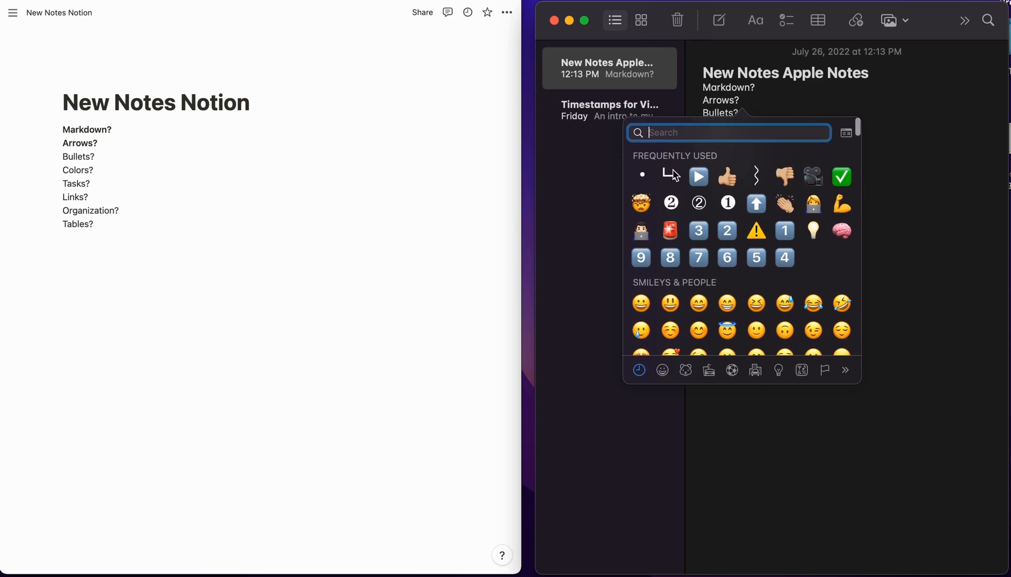
pyautogui.click(670, 177)
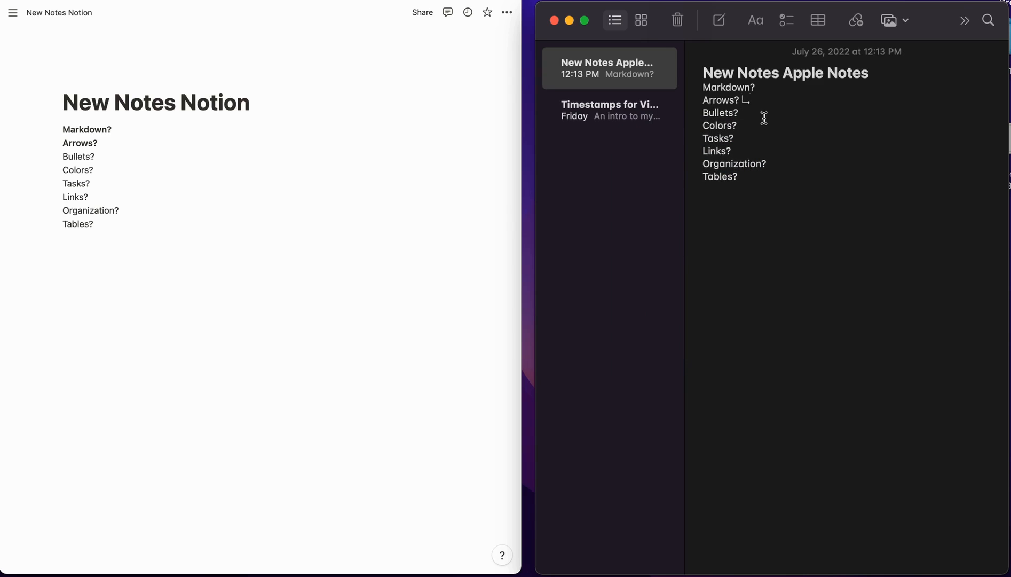
pyautogui.press('BackSpace')
pyautogui.click(101, 159)
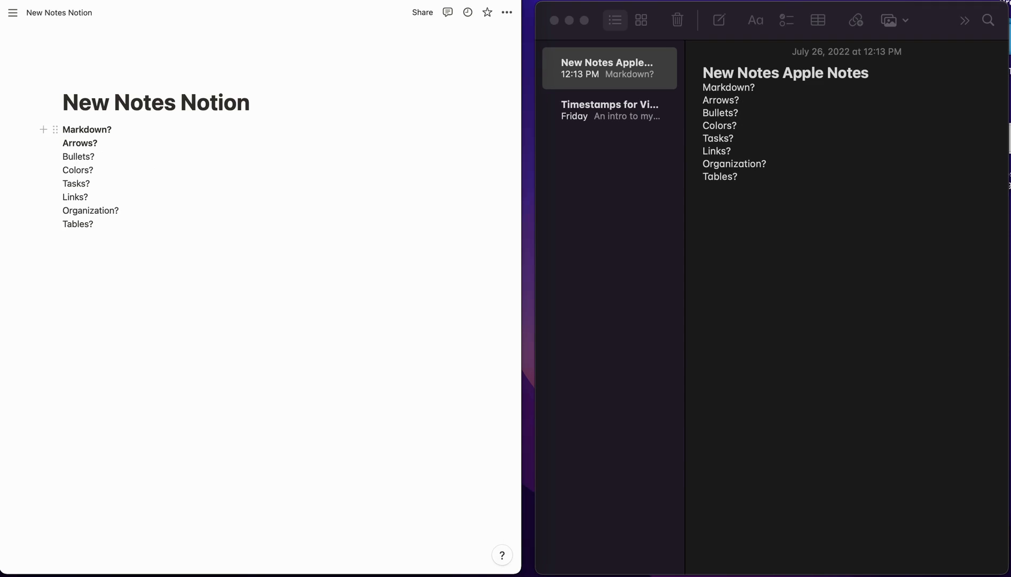
pyautogui.press('Return')
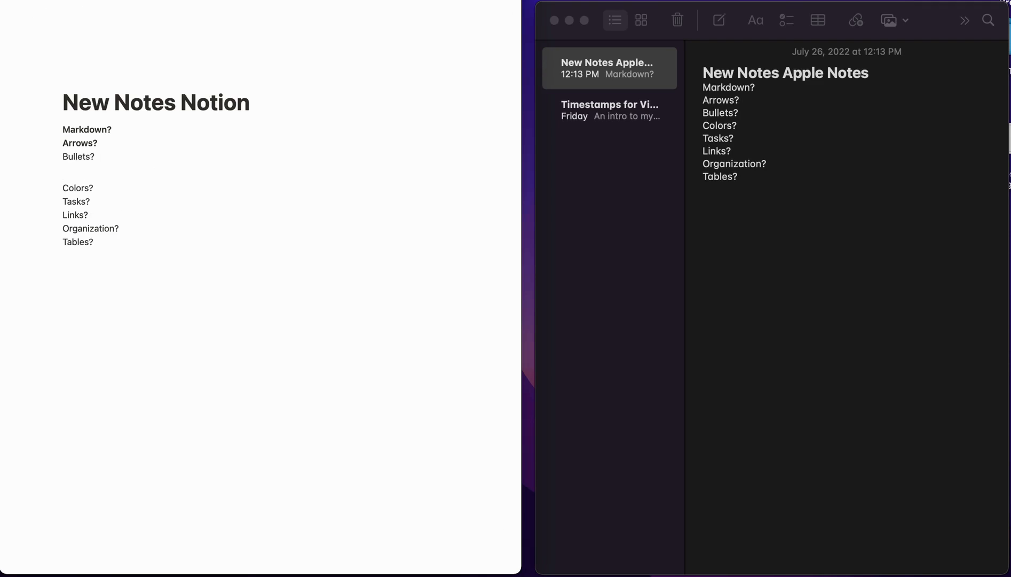
pyautogui.write('-')
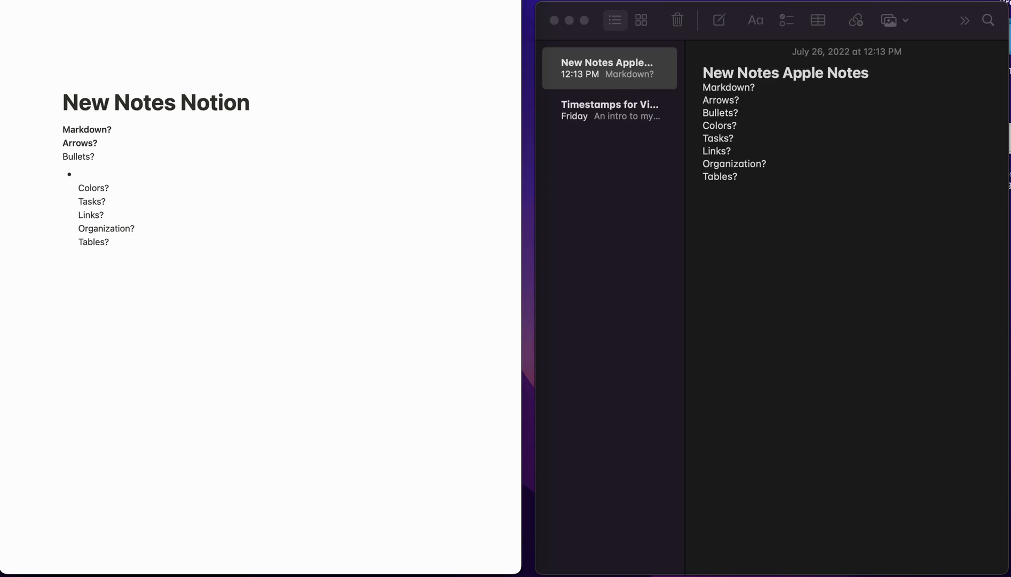
pyautogui.press('BackSpace')
pyautogui.press('Return')
pyautogui.click(72, 174)
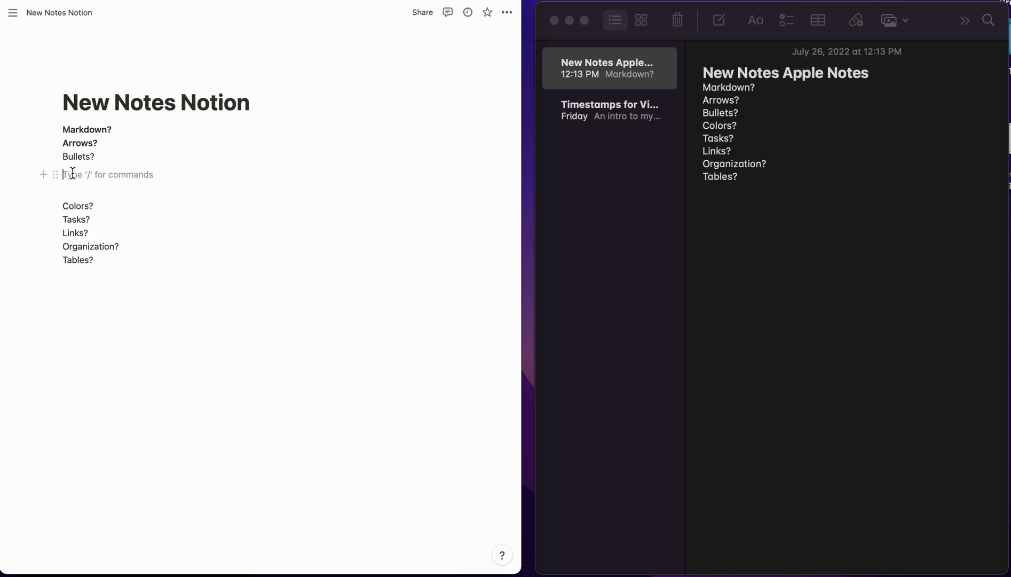
pyautogui.write('- ')
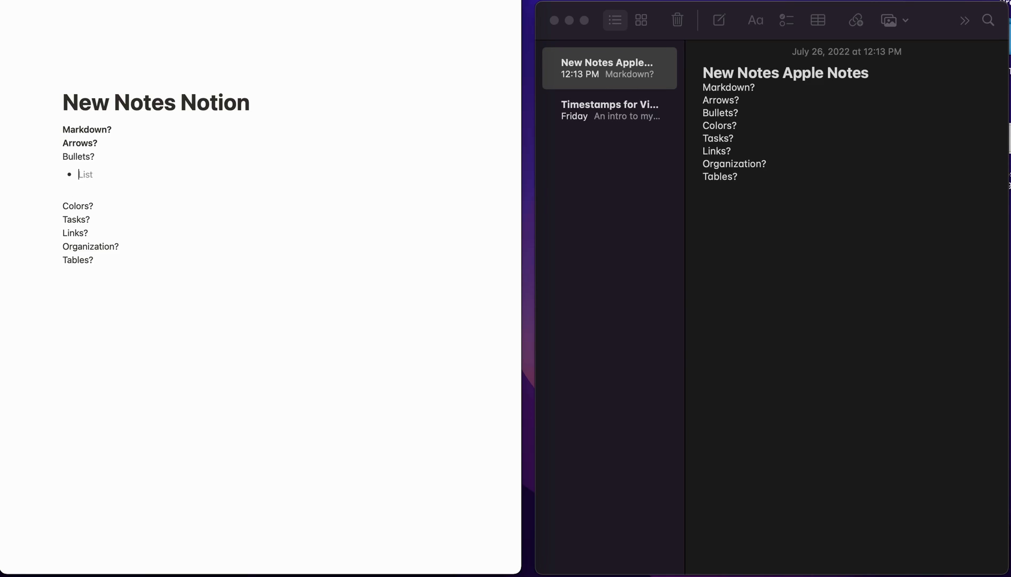
pyautogui.write('List 1')
pyautogui.press('Return')
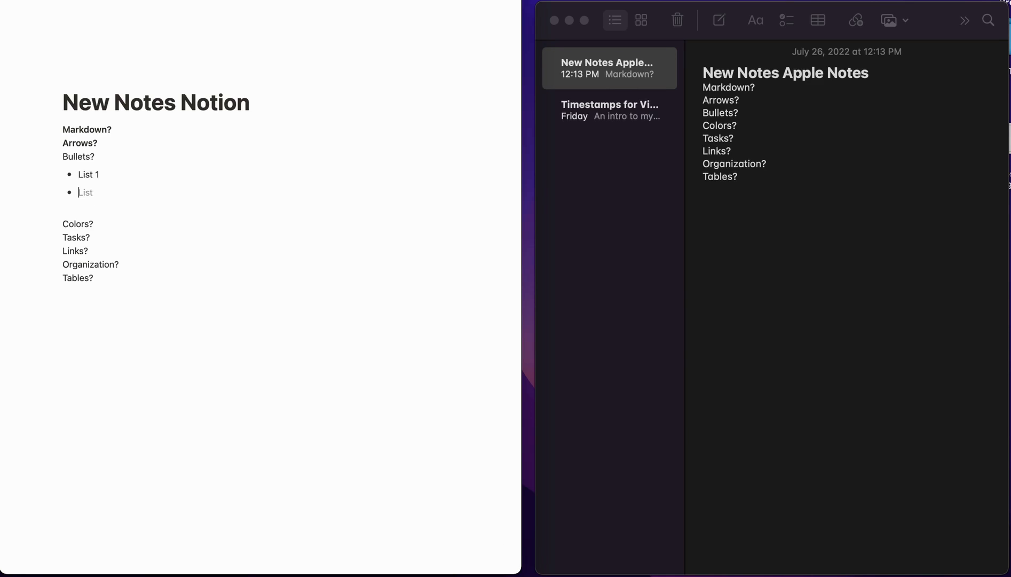
pyautogui.press('Return')
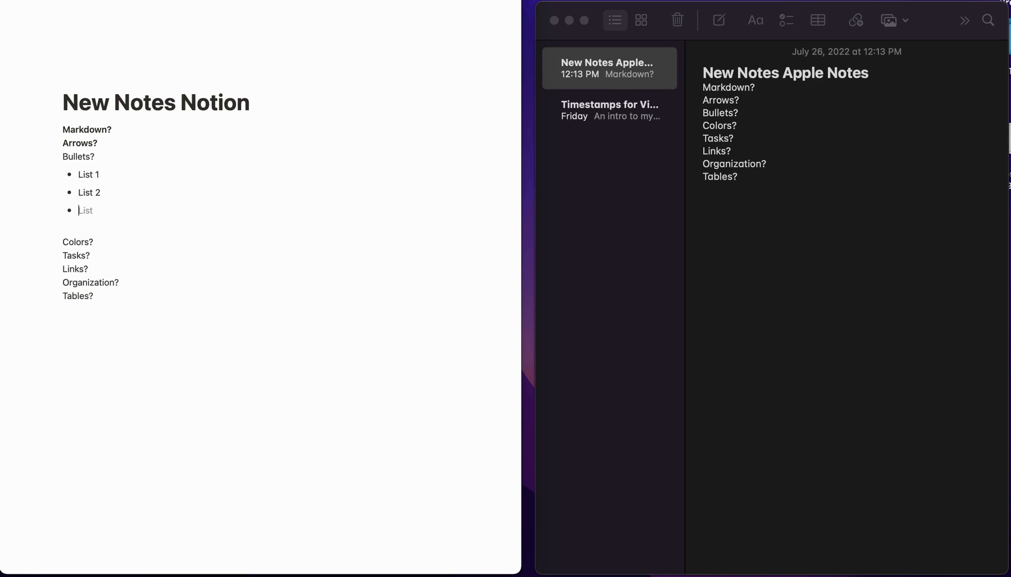
pyautogui.press('Tab')
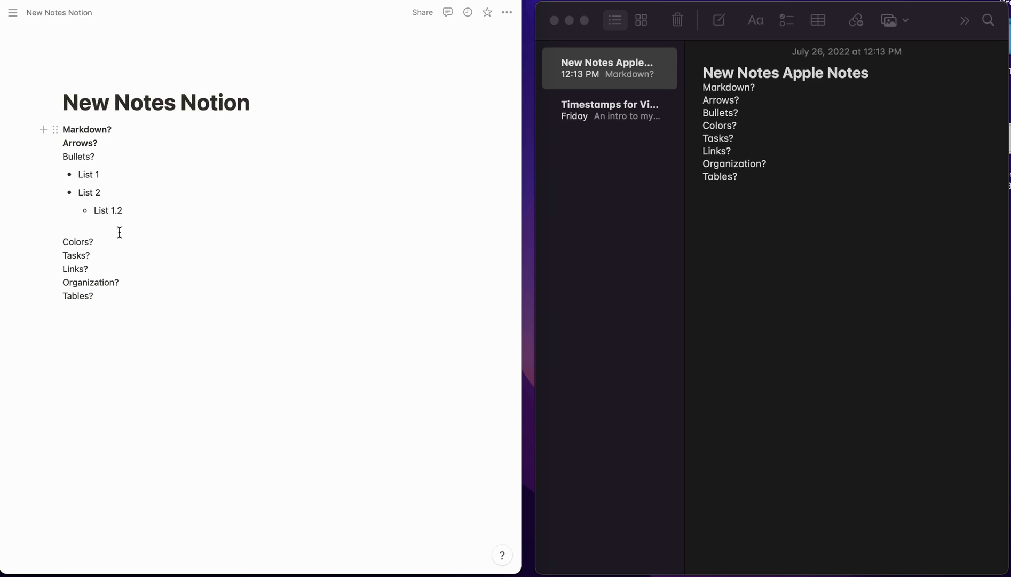
pyautogui.moveTo(129, 210)
pyautogui.mouseDown()
pyautogui.moveTo(58, 188)
pyautogui.moveTo(61, 174)
pyautogui.moveTo(24, 174)
pyautogui.moveTo(124, 207)
pyautogui.mouseUp()
pyautogui.click(25, 178)
pyautogui.press('BackSpace')
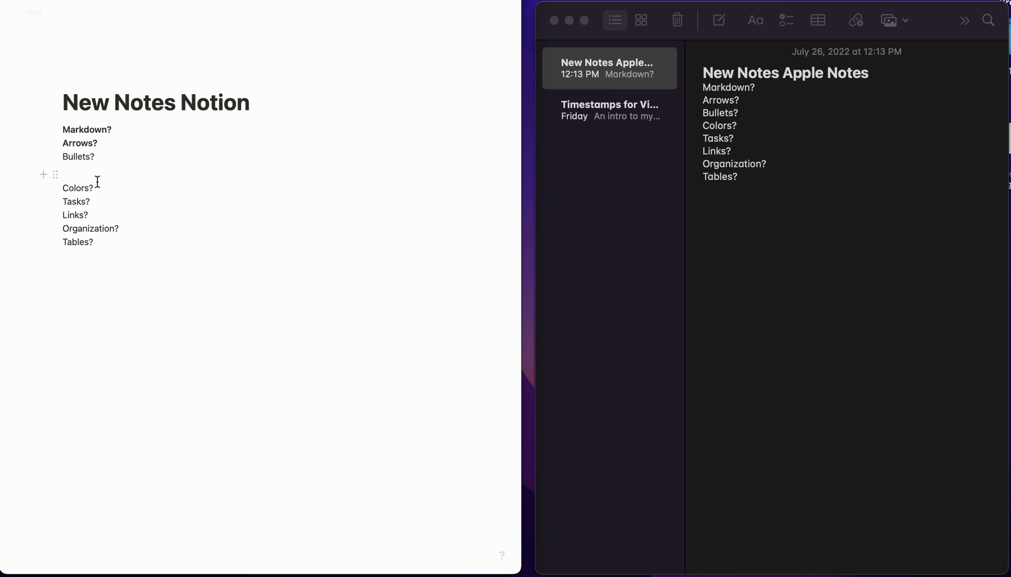
pyautogui.press('Down')
pyautogui.press('BackSpace')
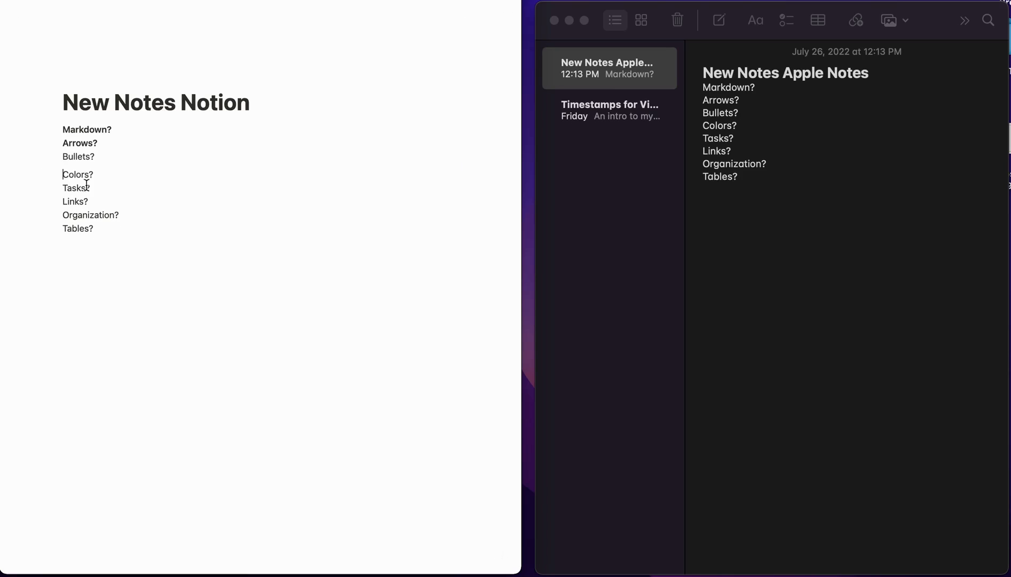
pyautogui.click(745, 113)
# - Type a trial 'bulled' line with a nested bullet under Bullets? in Apple Notes, then delete it
pyautogui.press('Return')
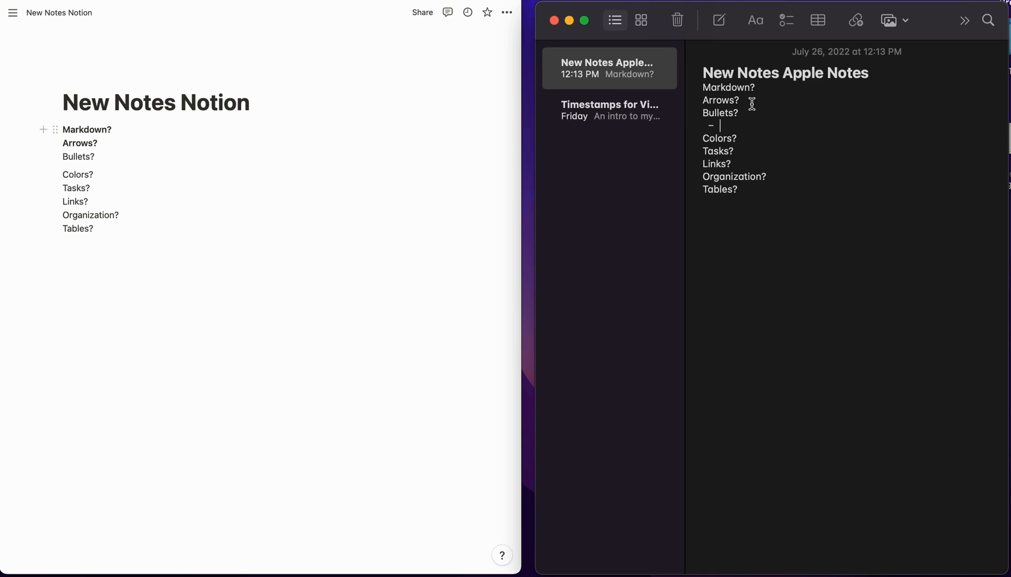
pyautogui.write('bulled')
pyautogui.click(714, 127)
pyautogui.tripleClick(745, 127)
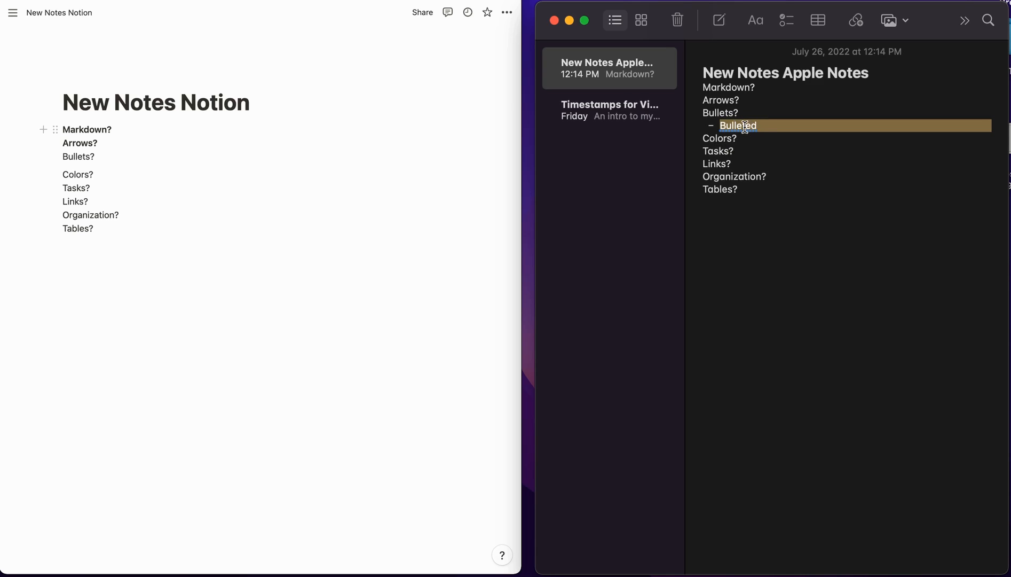
pyautogui.click(752, 127)
pyautogui.moveTo(756, 127); pyautogui.dragTo(748, 127)
pyautogui.click(761, 125)
pyautogui.press('Return')
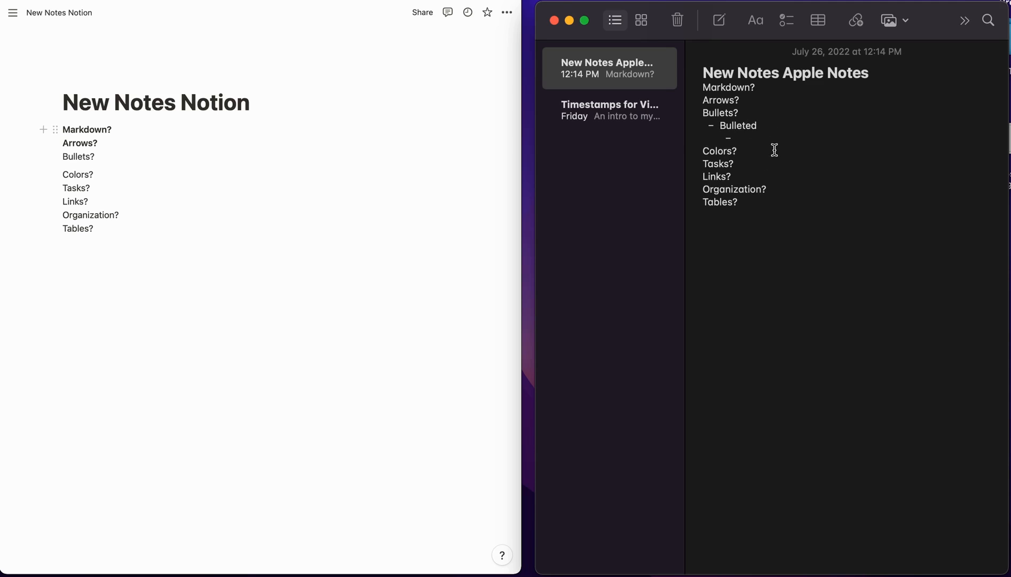
pyautogui.press('BackSpace')
pyautogui.press('BackSpace')
pyautogui.press('BackSpace')
pyautogui.press('BackSpace')
pyautogui.press('BackSpace')
pyautogui.press('BackSpace')
pyautogui.press('BackSpace')
pyautogui.press('BackSpace')
pyautogui.press('BackSpace')
pyautogui.press('BackSpace')
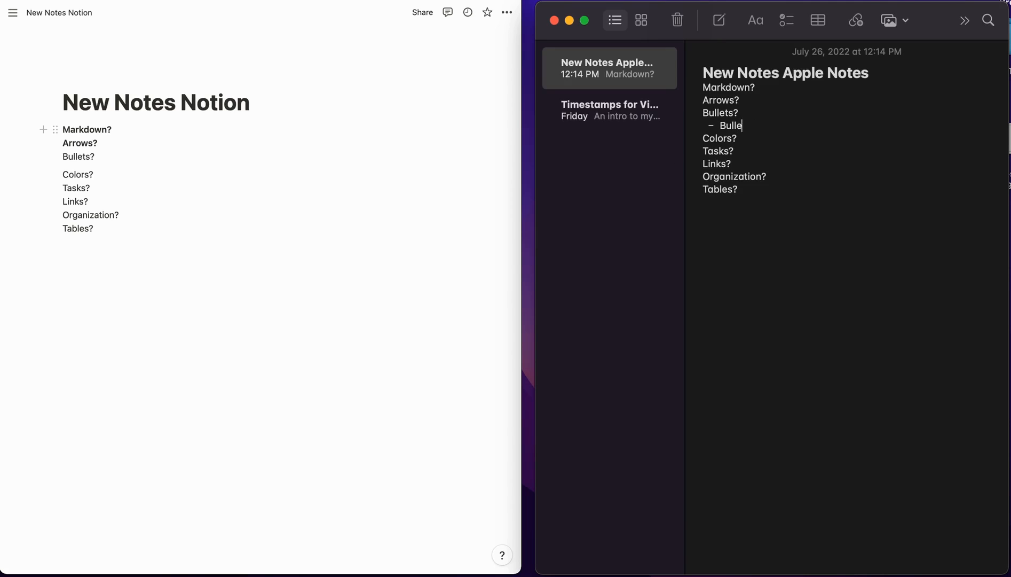
pyautogui.press('BackSpace')
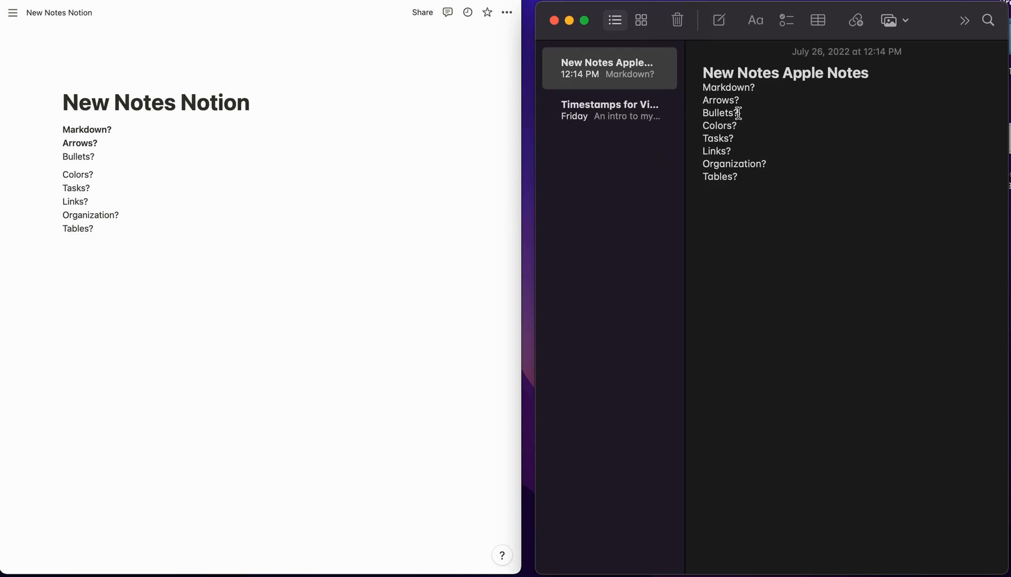
# - Bold Bullets? with Cmd+B in Notion and in Apple Notes
pyautogui.click(79, 157)
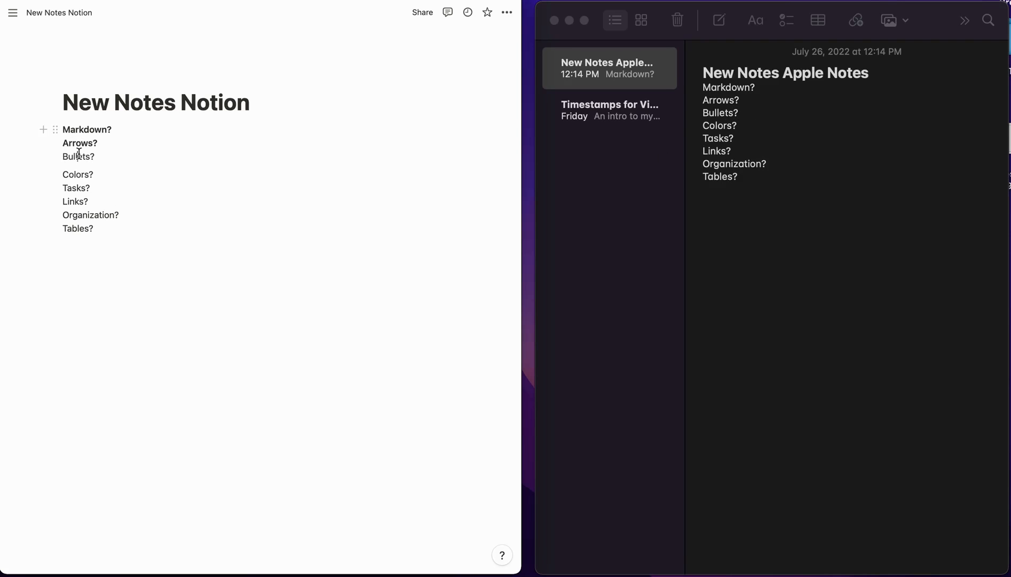
pyautogui.doubleClick(79, 158)
pyautogui.press('super+b')
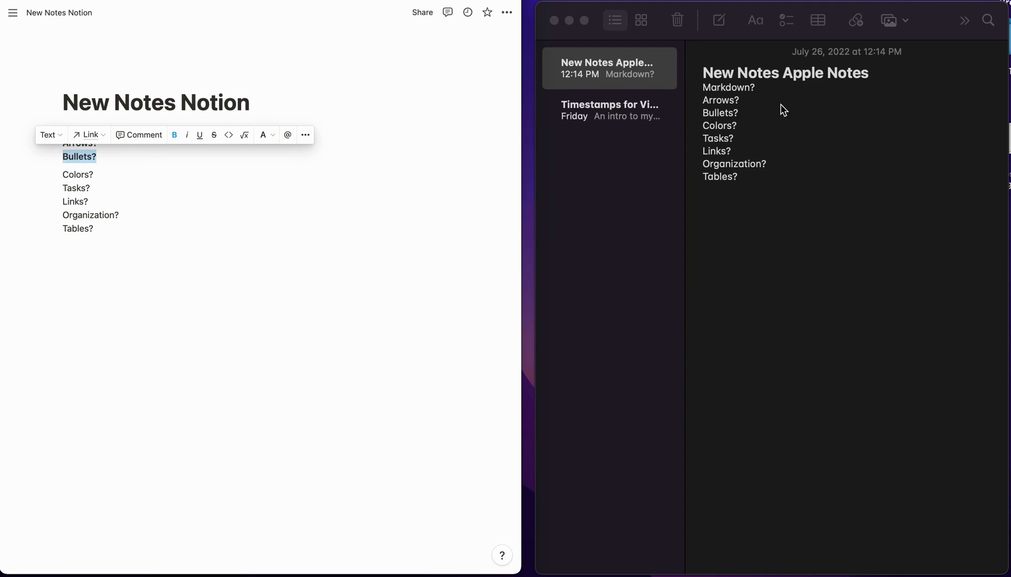
pyautogui.tripleClick(725, 113)
pyautogui.press('super+b')
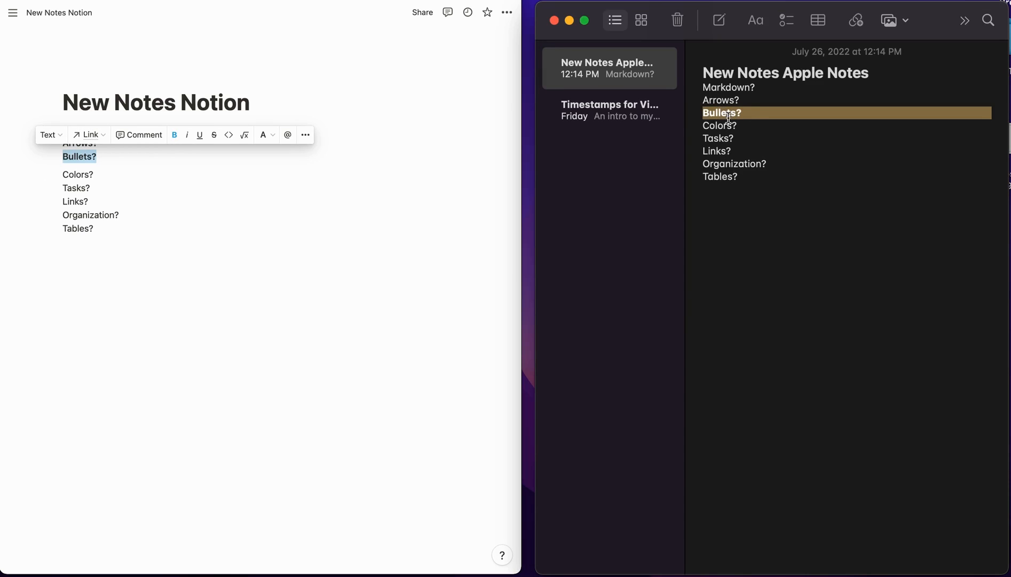
pyautogui.click(752, 115)
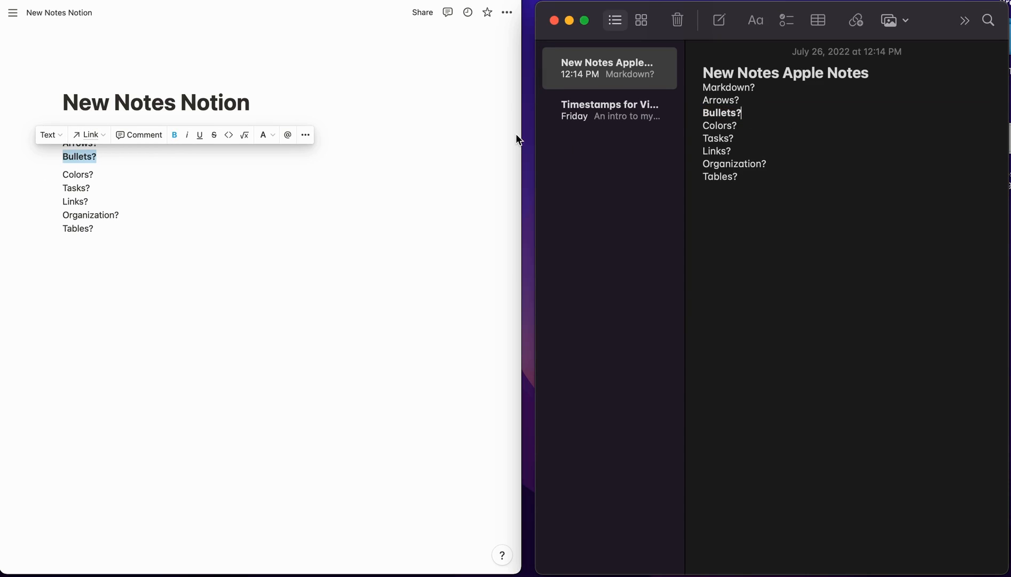
pyautogui.click(97, 174)
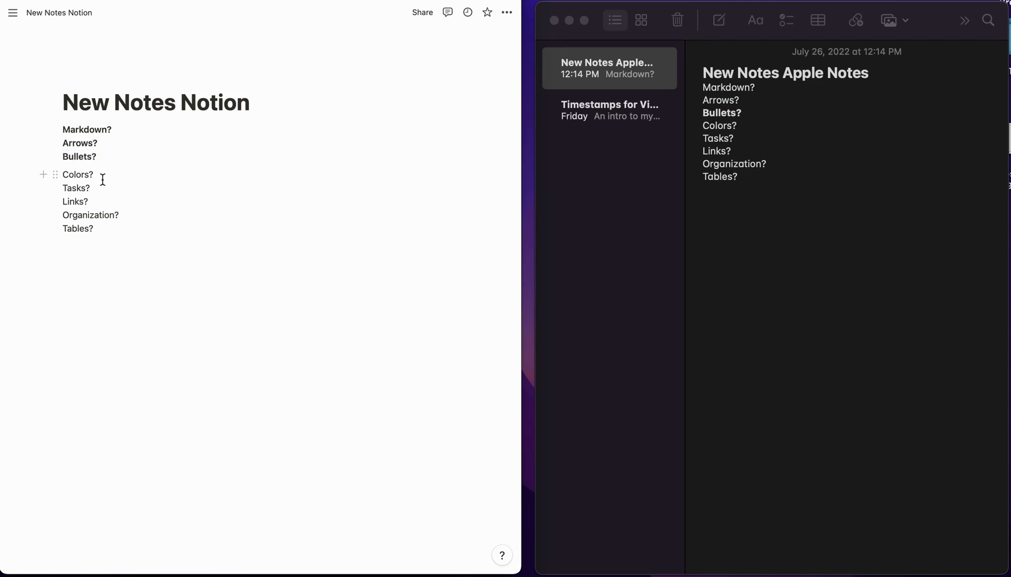
# - Try orange text and a blue background on Colors?, then settle on purple text
pyautogui.moveTo(99, 175); pyautogui.dragTo(63, 174)
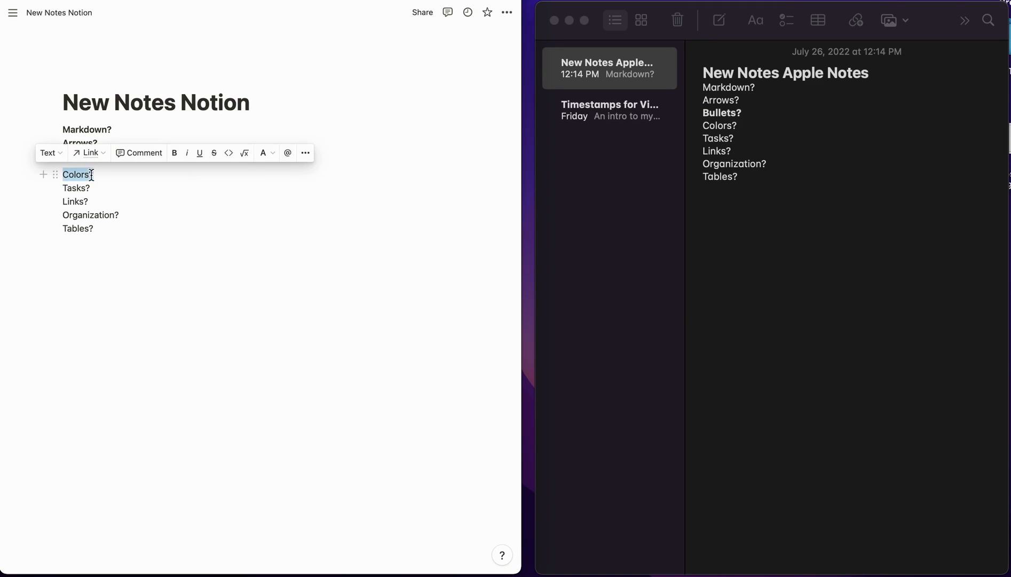
pyautogui.click(272, 155)
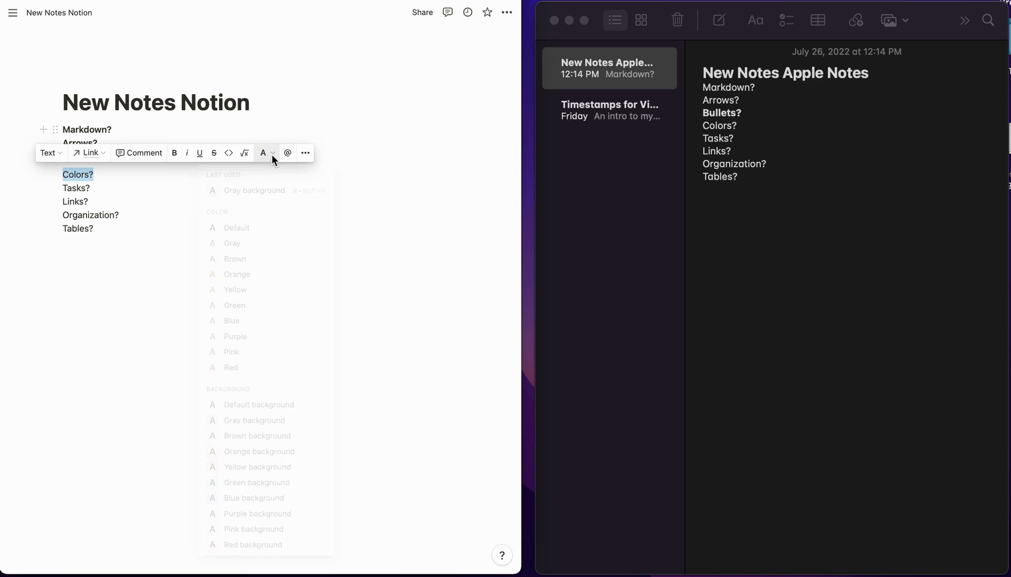
pyautogui.click(231, 275)
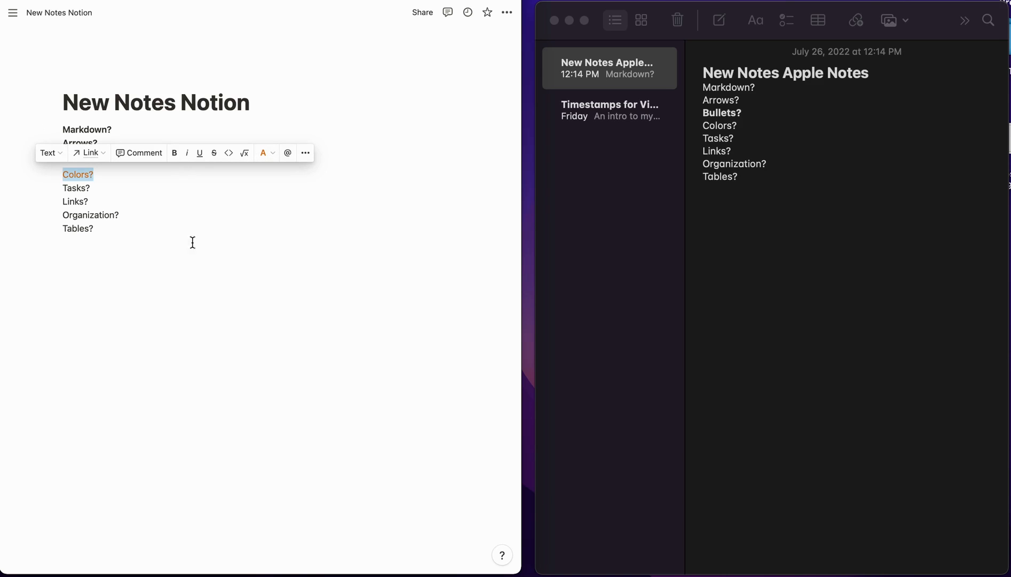
pyautogui.click(266, 153)
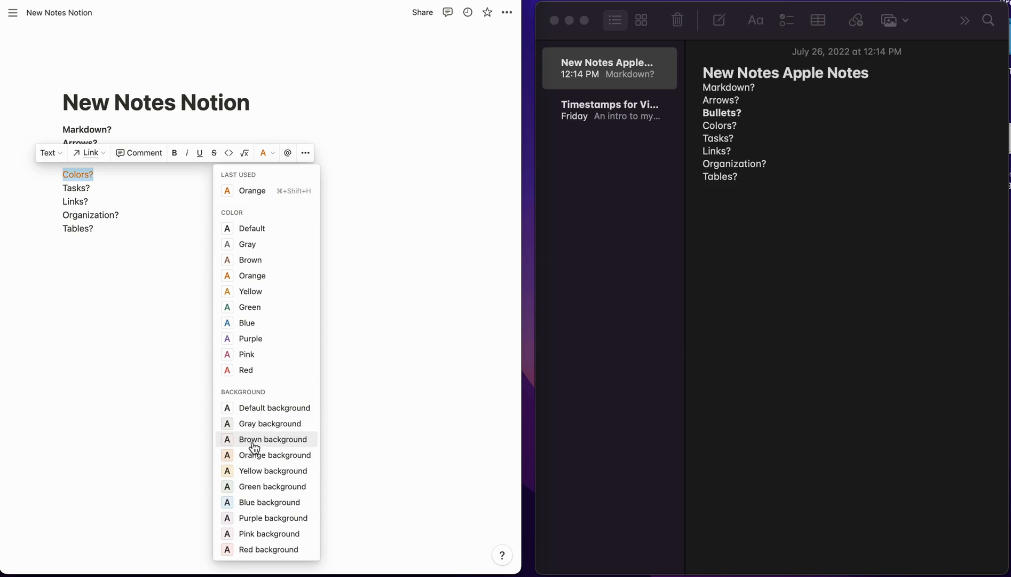
pyautogui.click(266, 502)
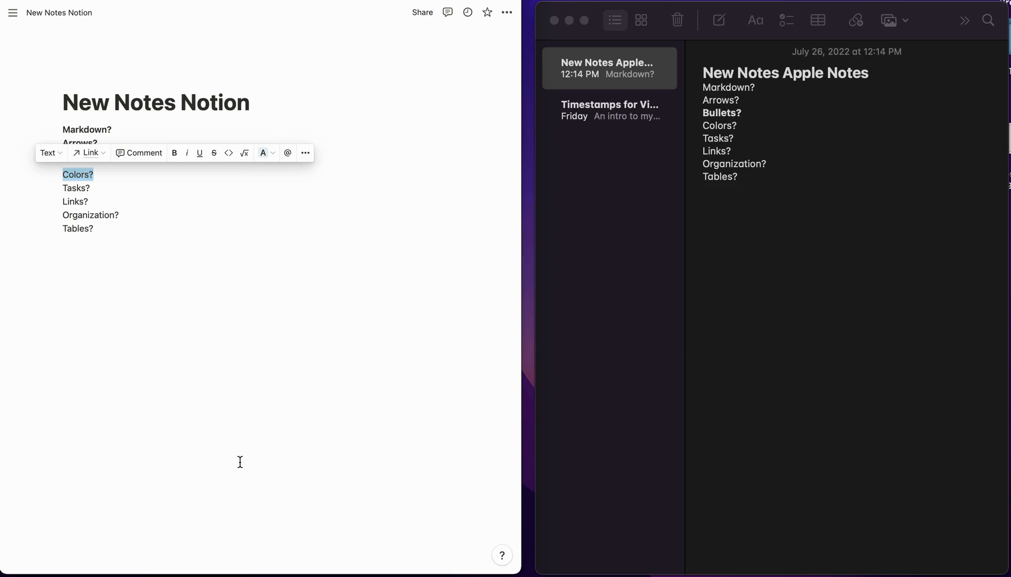
pyautogui.click(102, 184)
pyautogui.moveTo(93, 174); pyautogui.dragTo(60, 174)
pyautogui.click(266, 156)
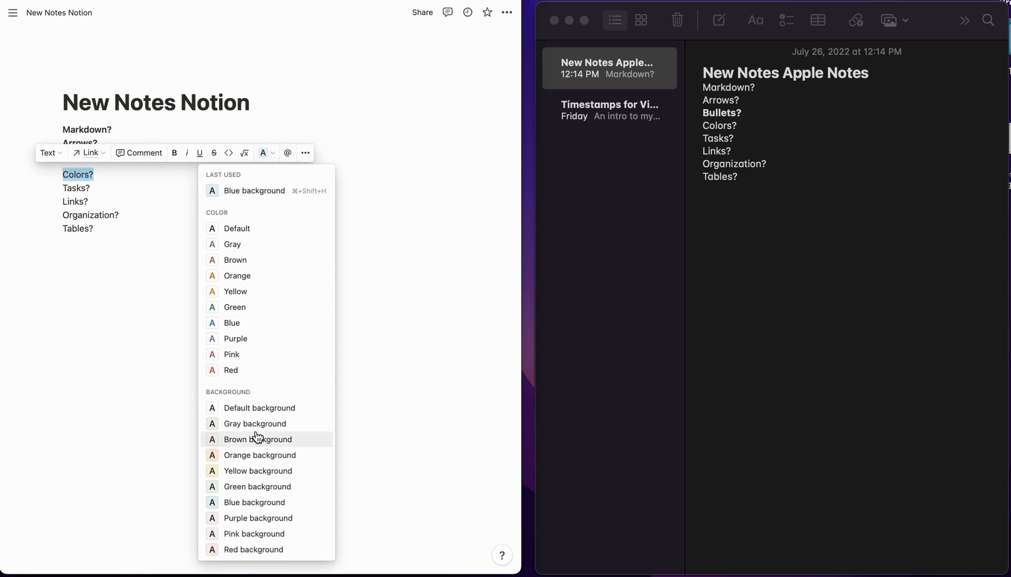
pyautogui.click(230, 338)
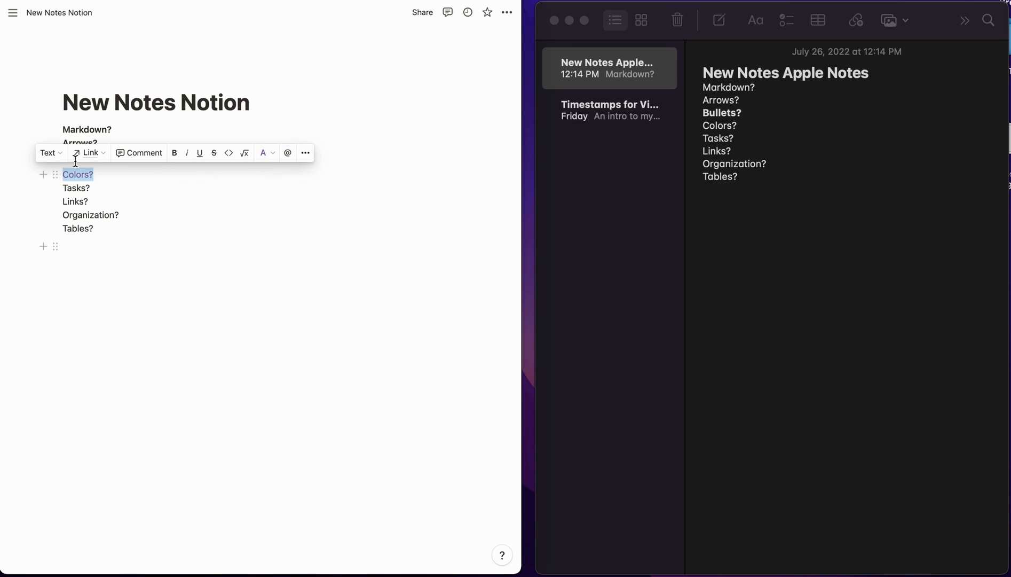
pyautogui.click(90, 196)
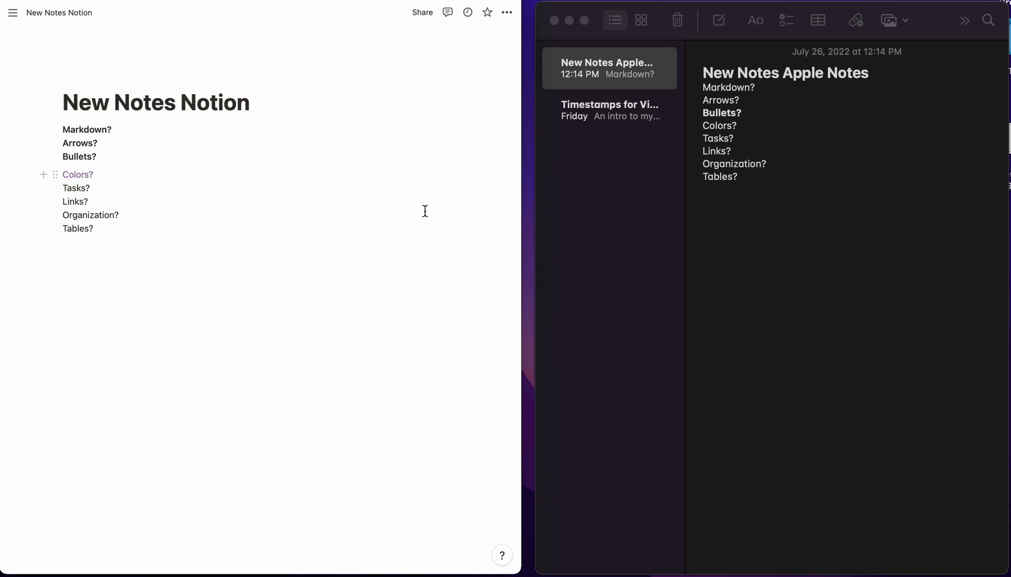
pyautogui.click(736, 138)
# - Look at Paragraph Styles for Colors in Apple Notes and dismiss without changing anything
pyautogui.moveTo(734, 125); pyautogui.dragTo(701, 125)
pyautogui.rightClick(706, 125)
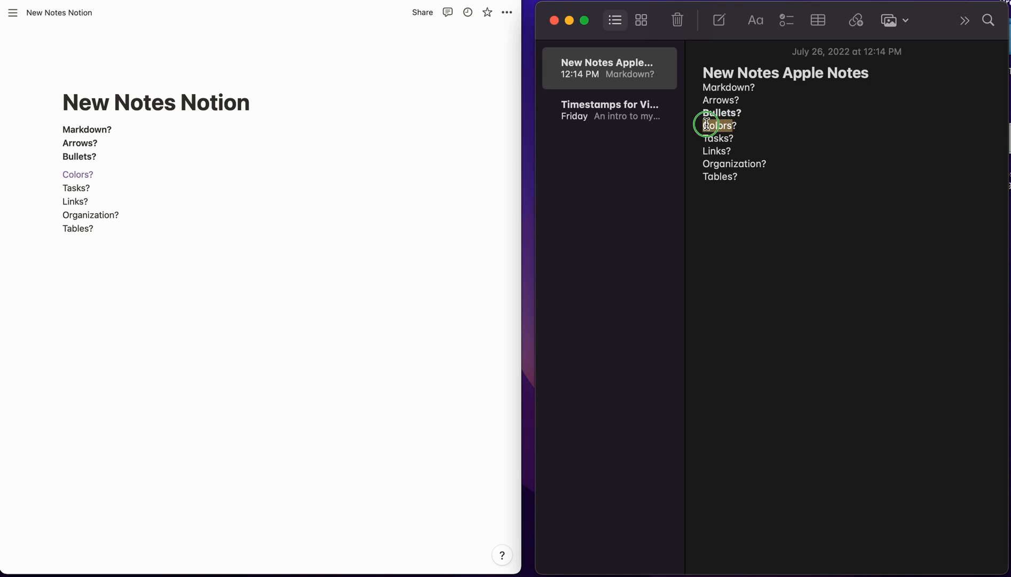
pyautogui.rightClick(707, 126)
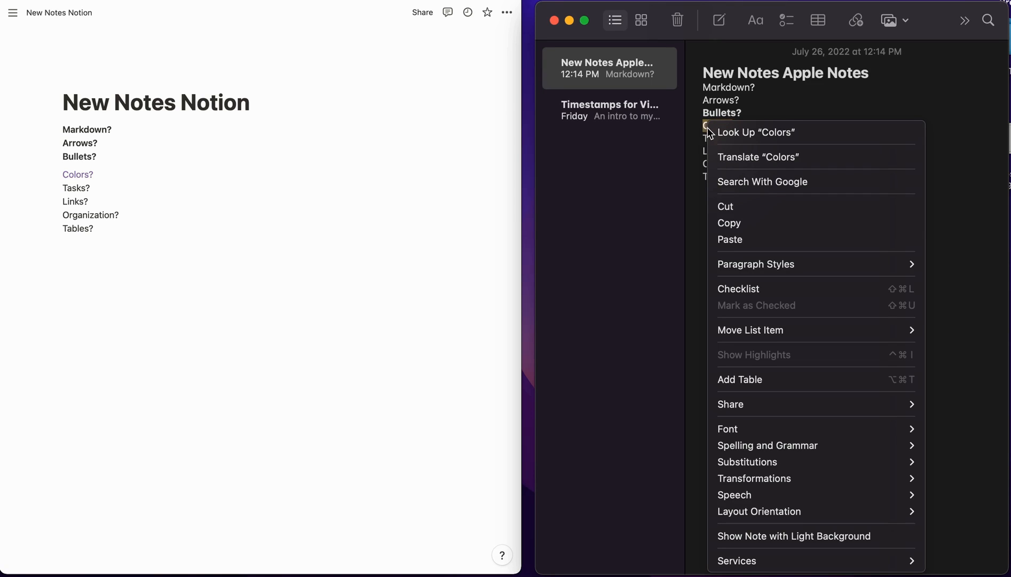
pyautogui.moveTo(732, 274)
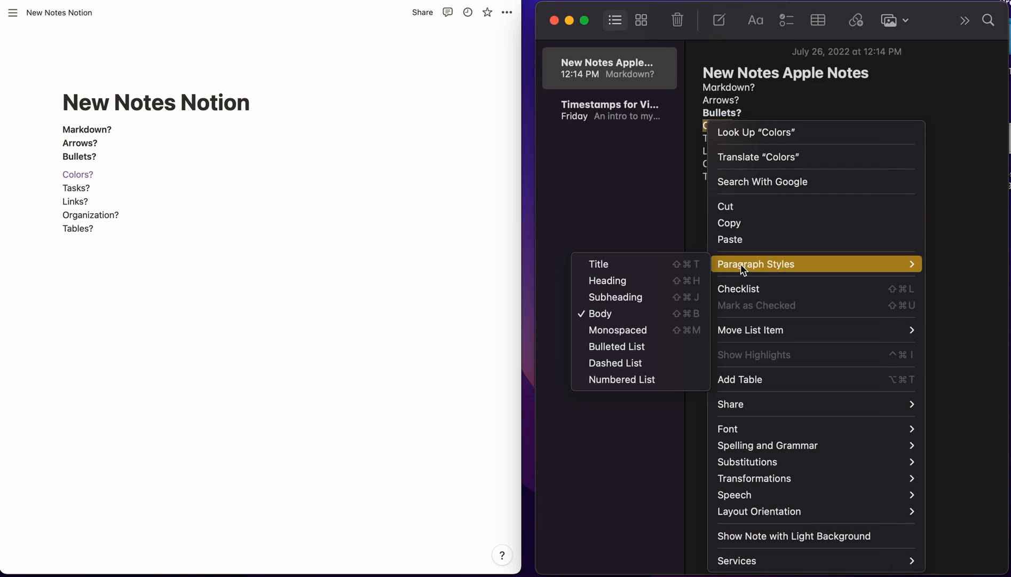
pyautogui.click(627, 176)
pyautogui.click(759, 132)
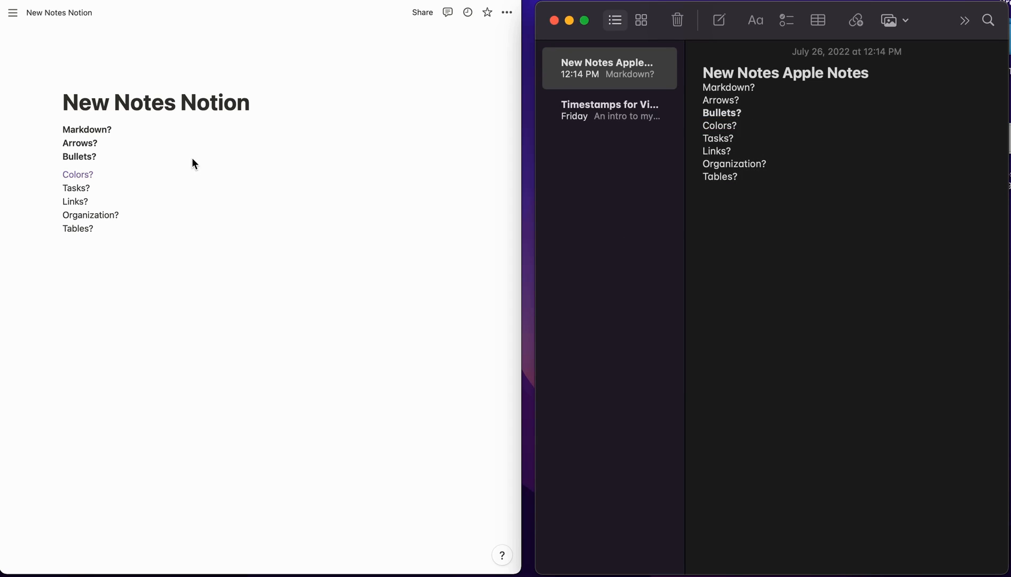
# - Make Notion's Colors? bold and add an empty line below Tasks?
pyautogui.moveTo(61, 172); pyautogui.dragTo(96, 174)
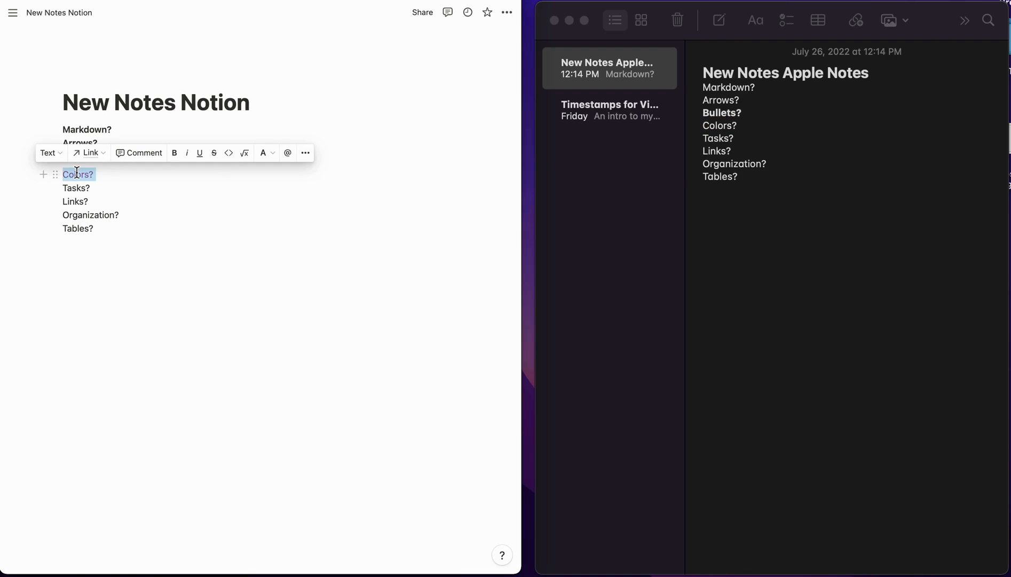
pyautogui.press('super+b')
pyautogui.click(107, 193)
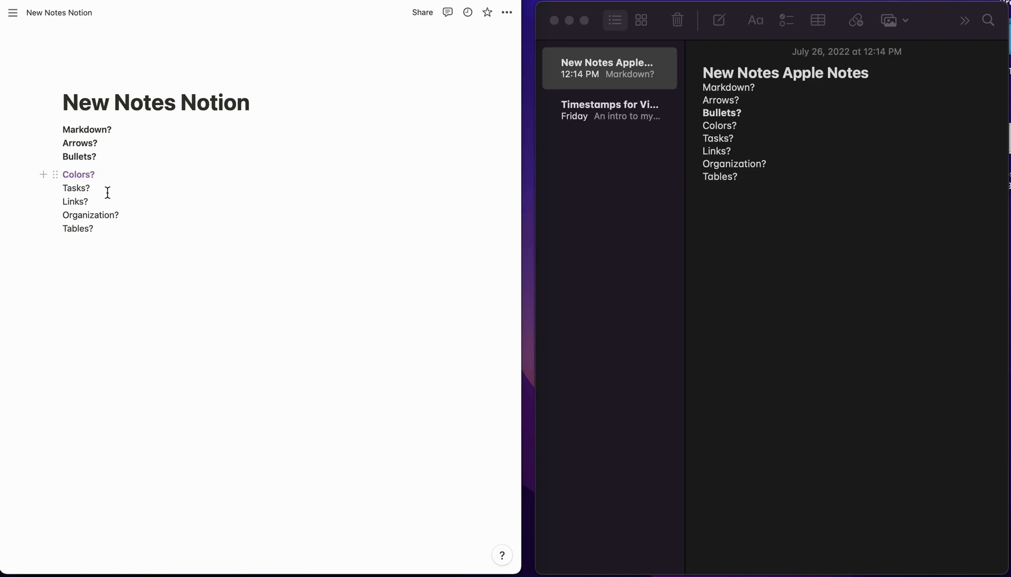
pyautogui.press('Return')
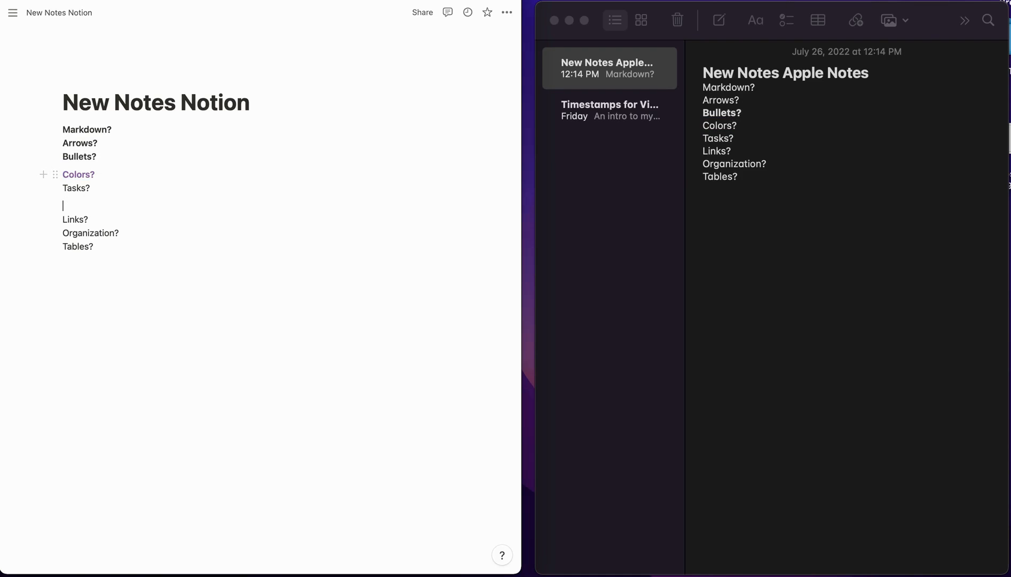
# - Type a literal “[]” line under Tasks? in Notion
pyautogui.write('[]')
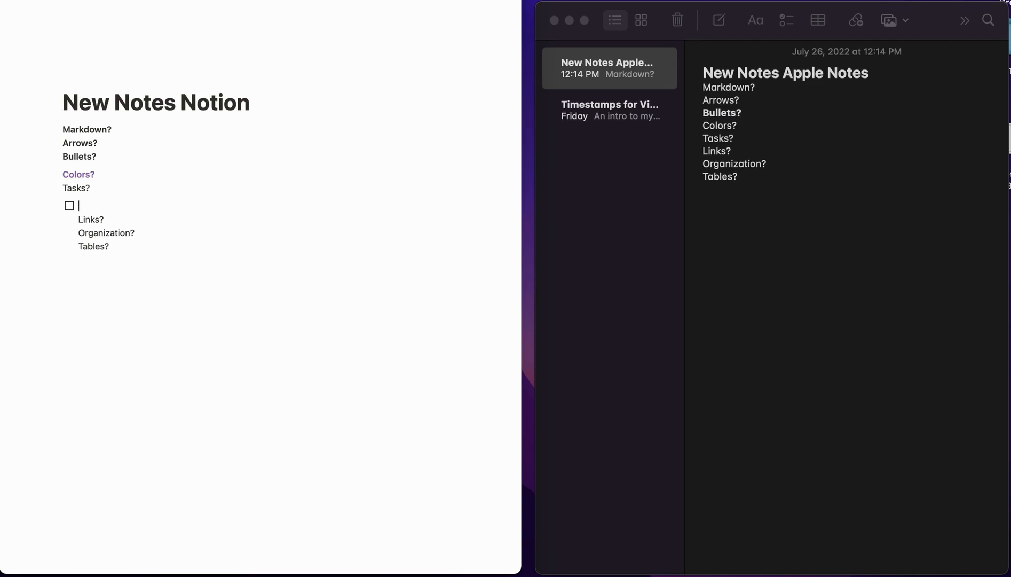
pyautogui.press('BackSpace')
pyautogui.press('BackSpace')
pyautogui.press('Return')
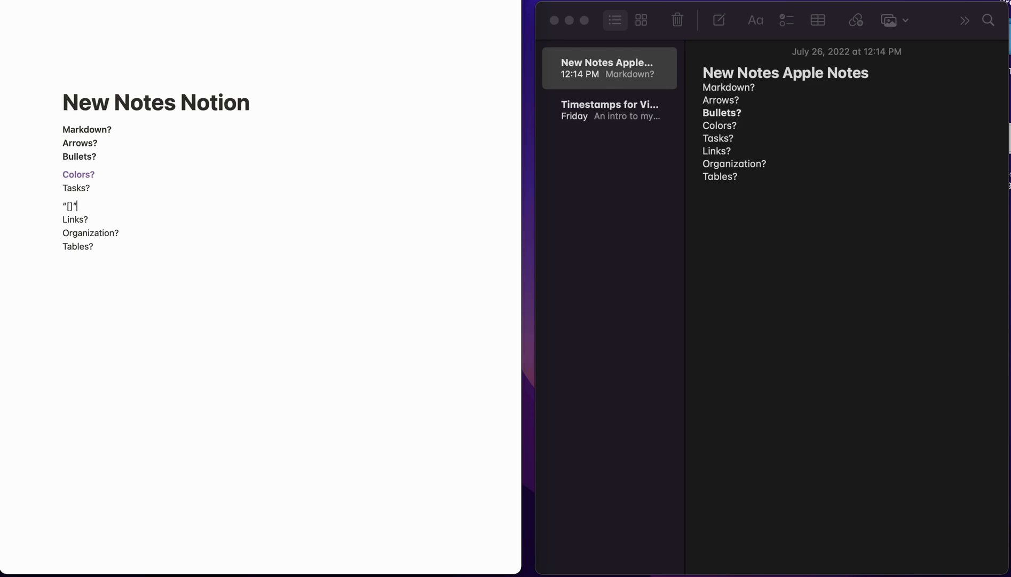
pyautogui.write('“[]”')
pyautogui.press('Return')
# - Try a to-do list with task 1 and task 2, then undo it back to the “[]” line
pyautogui.write('[]')
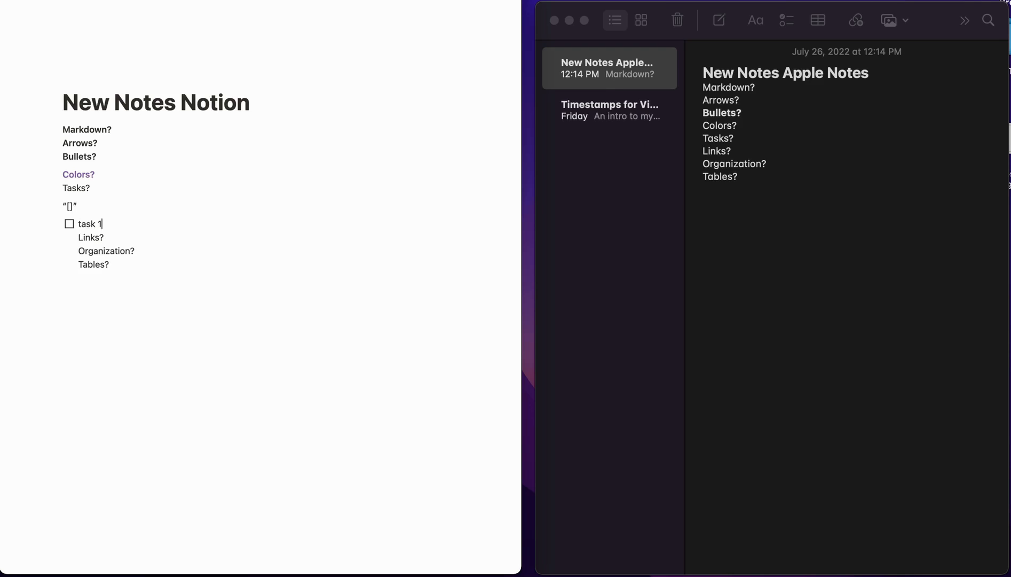
pyautogui.write('task 1')
pyautogui.press('Return')
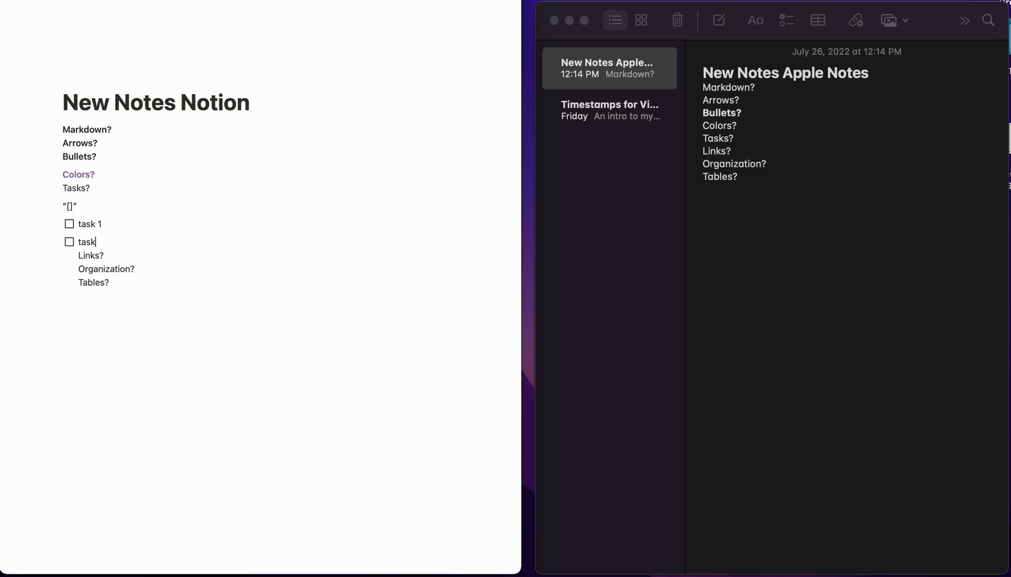
pyautogui.write('task 2')
pyautogui.click(68, 224)
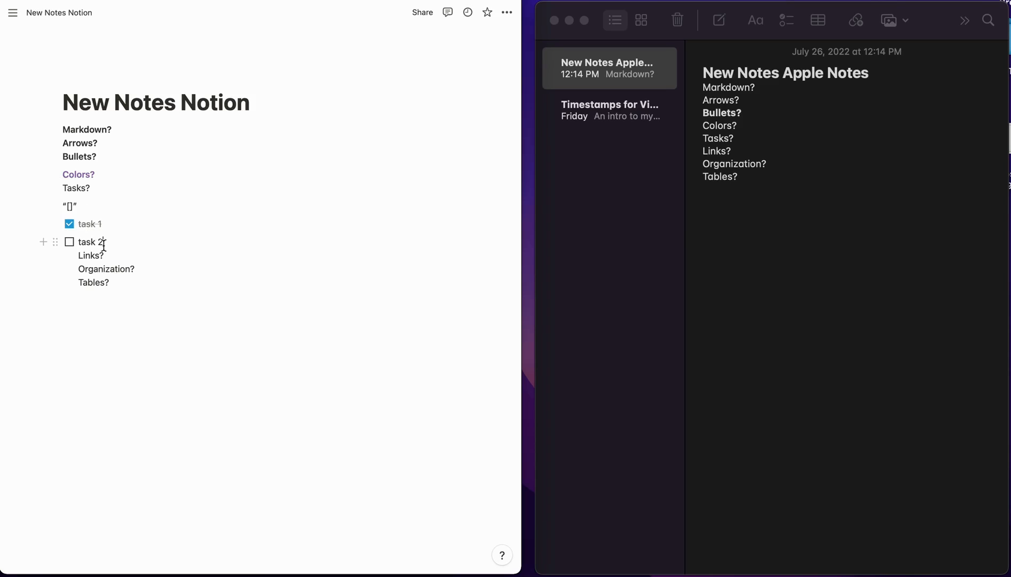
pyautogui.moveTo(110, 243); pyautogui.dragTo(75, 223)
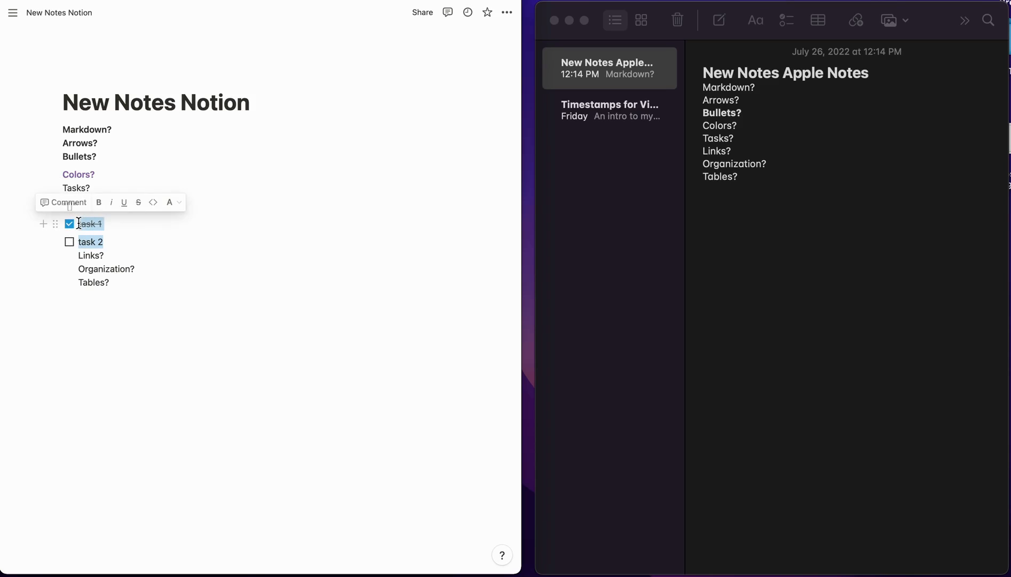
pyautogui.press('BackSpace')
pyautogui.press('super+z')
pyautogui.press('super+z')
pyautogui.press('super+z')
pyautogui.press('super+z')
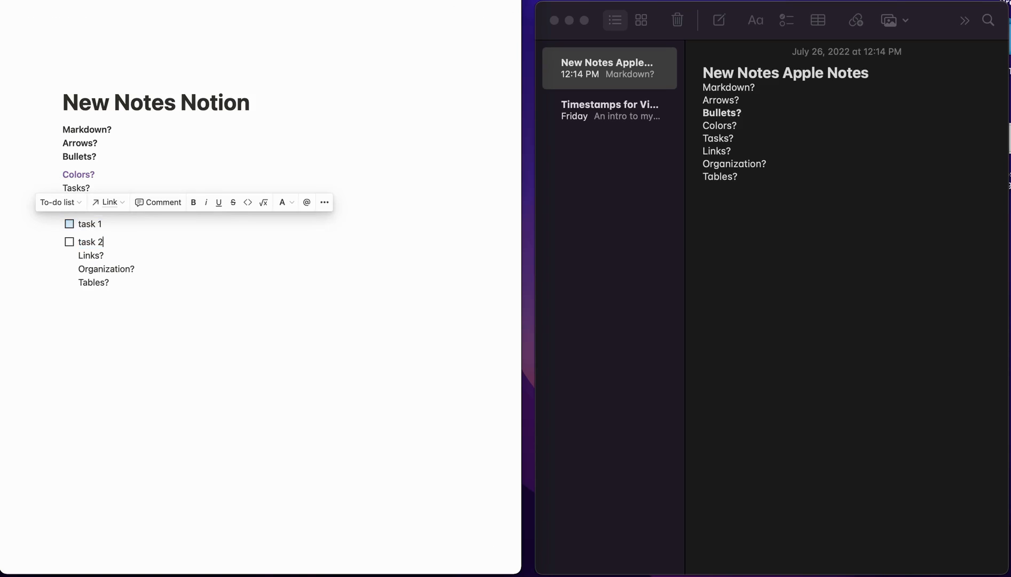
pyautogui.press('super+z')
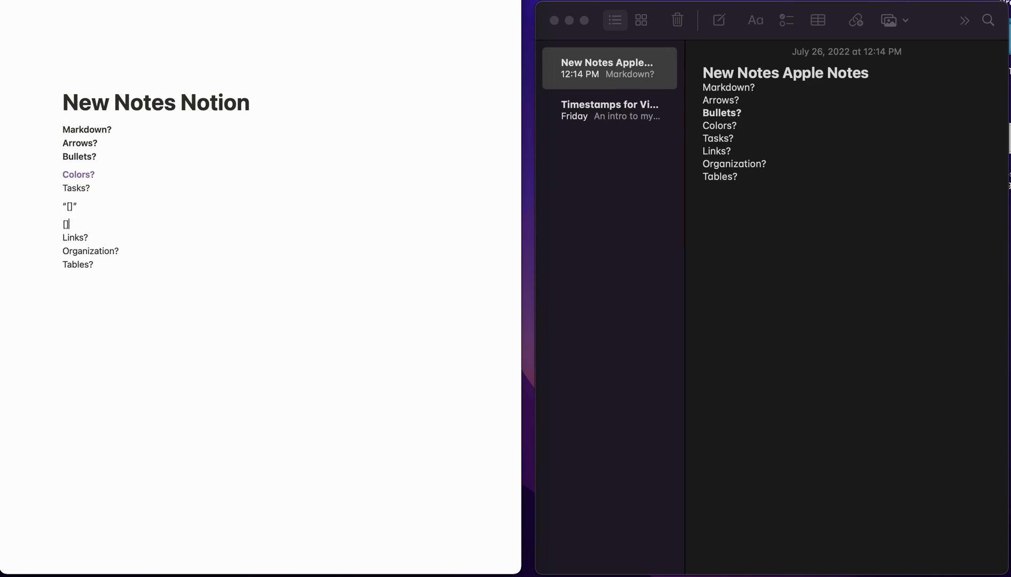
pyautogui.press('super+z')
pyautogui.click(745, 137)
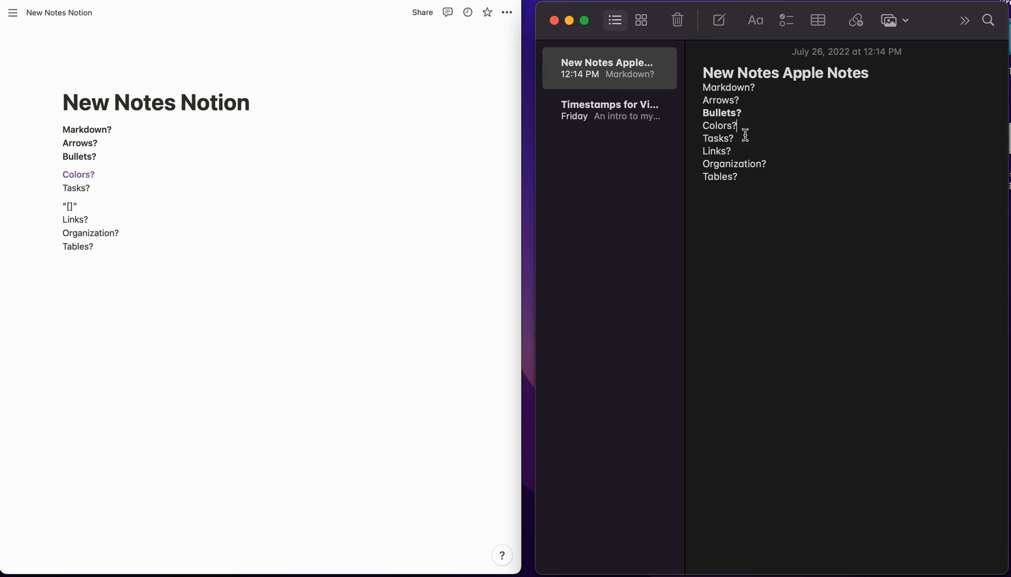
# - Add a Task 1 and Task 2 checklist under Tasks?, tick both, decline sorting, then undo
pyautogui.press('Return')
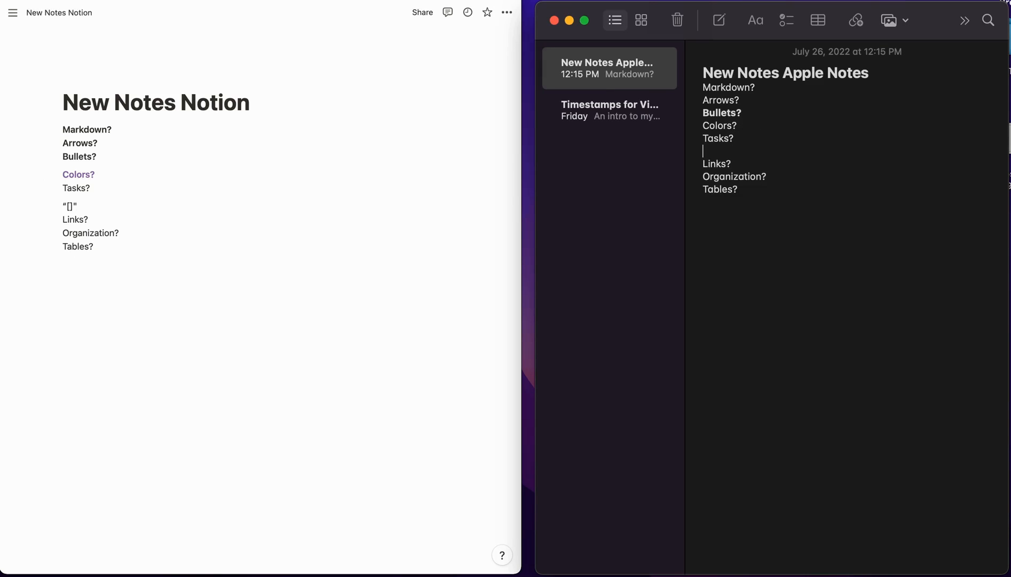
pyautogui.click(786, 21)
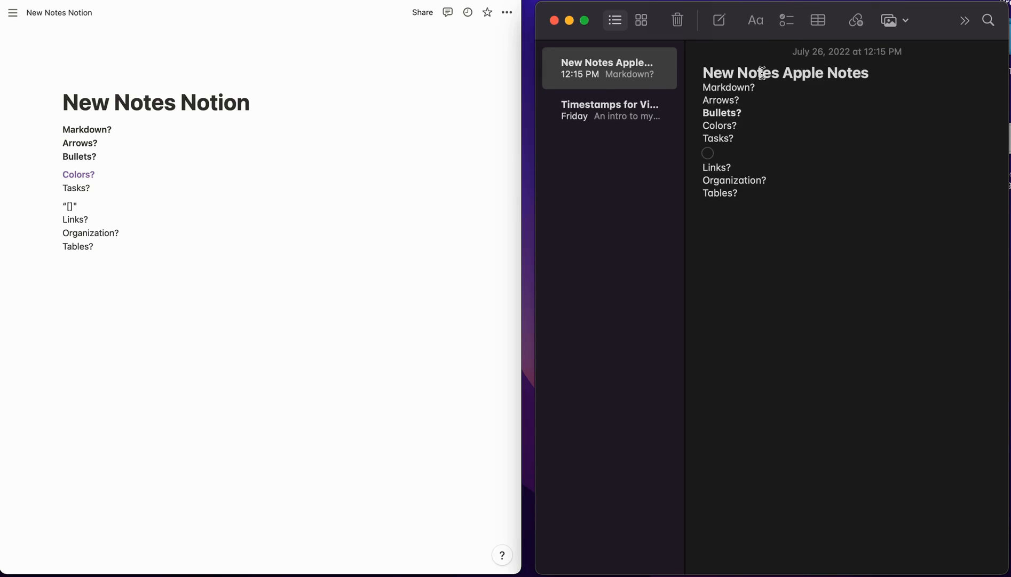
pyautogui.write('task 1')
pyautogui.press('Return')
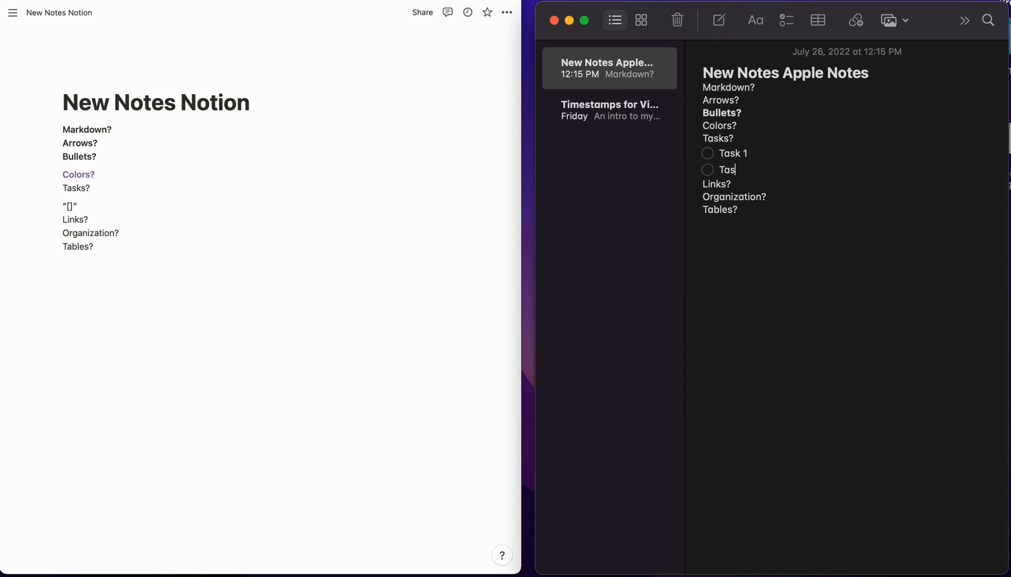
pyautogui.click(708, 153)
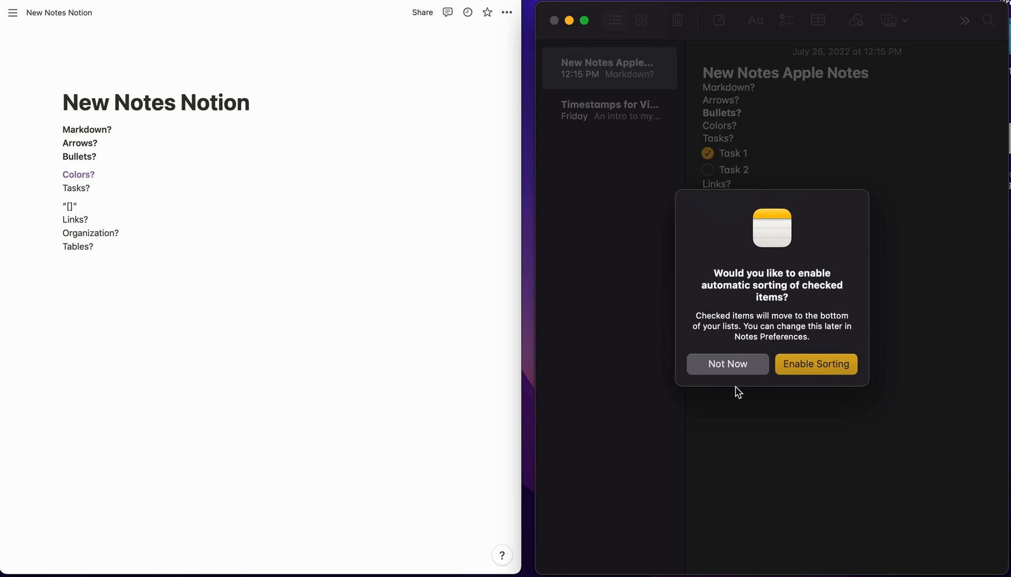
pyautogui.click(729, 364)
pyautogui.click(708, 169)
pyautogui.press('super+z')
pyautogui.press('super+z')
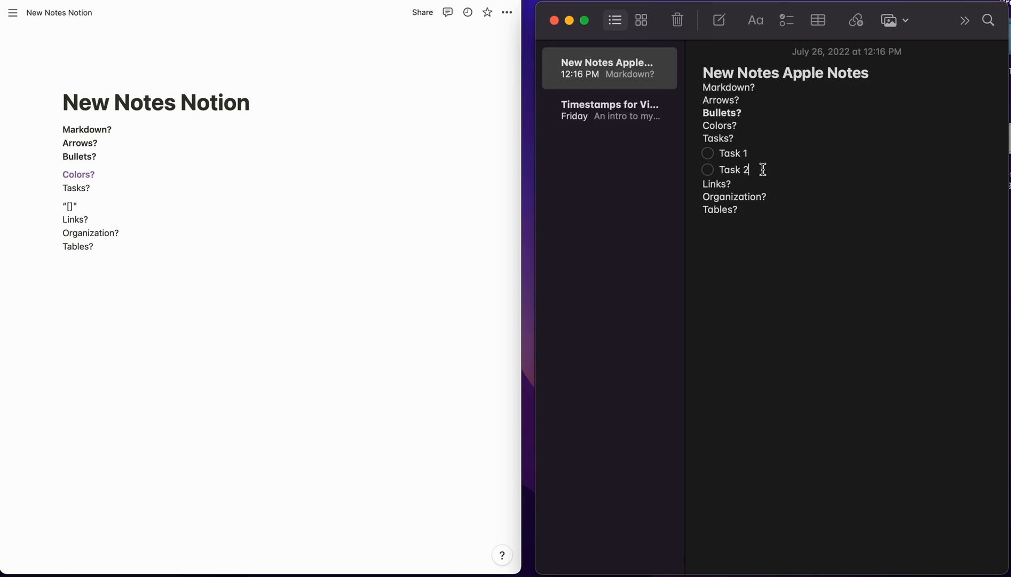
# - Make Tasks? bold and delete the checklist items, leaving an empty line
pyautogui.moveTo(763, 169); pyautogui.dragTo(703, 153)
pyautogui.click(763, 167)
pyautogui.tripleClick(726, 137)
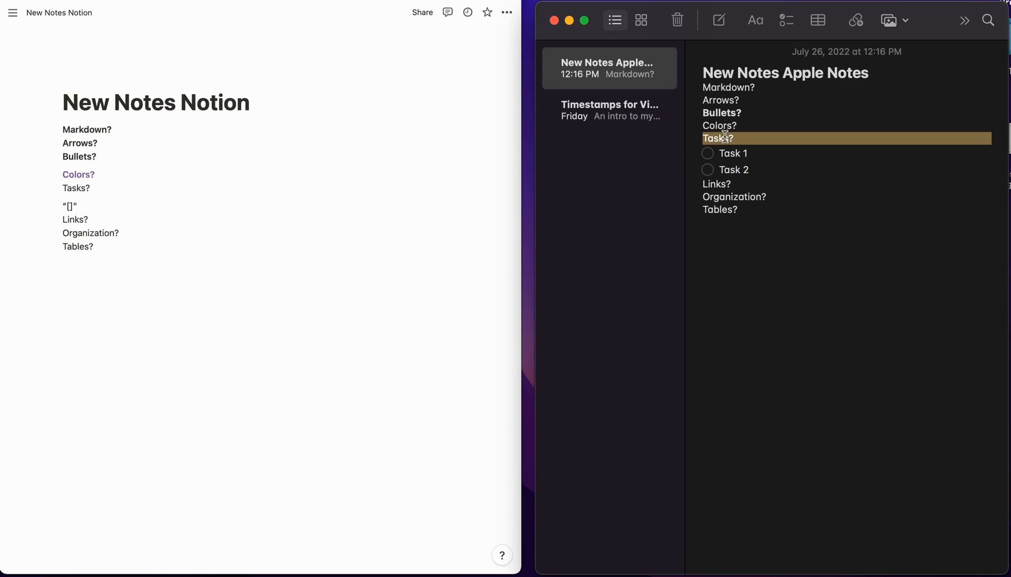
pyautogui.press('super+b')
pyautogui.click(763, 170)
pyautogui.press('BackSpace')
pyautogui.press('BackSpace')
pyautogui.press('BackSpace')
pyautogui.press('BackSpace')
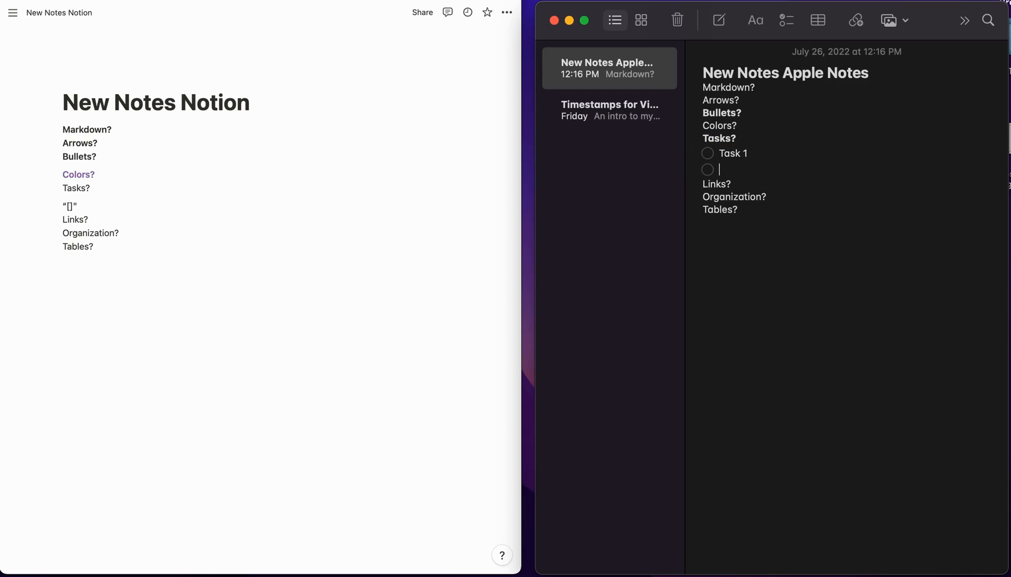
pyautogui.press('BackSpace')
pyautogui.press('BackSpace')
pyautogui.press('BackSpace')
pyautogui.press('BackSpace')
pyautogui.press('BackSpace')
pyautogui.press('BackSpace')
pyautogui.press('BackSpace')
pyautogui.press('BackSpace')
pyautogui.press('BackSpace')
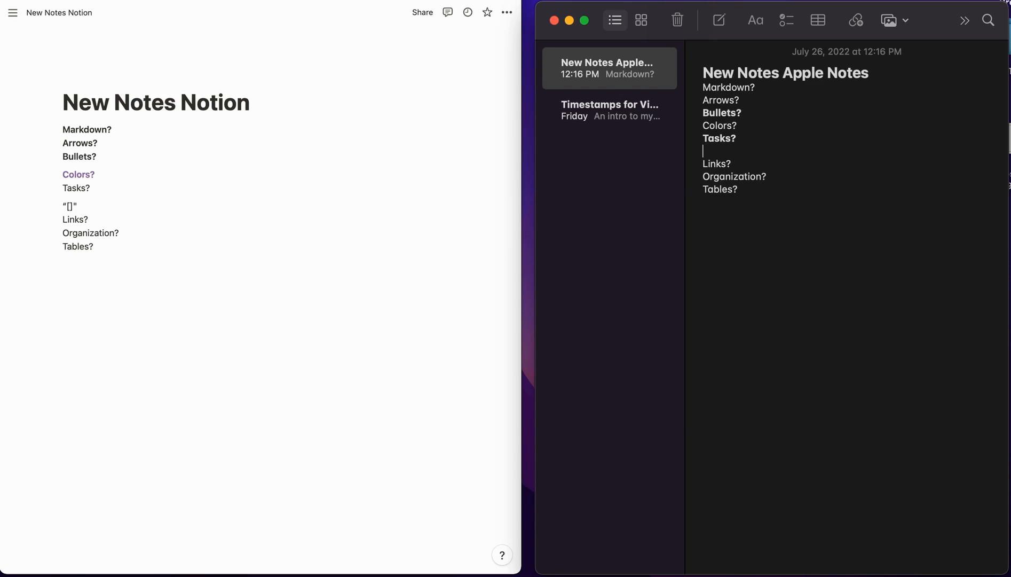
pyautogui.click(76, 187)
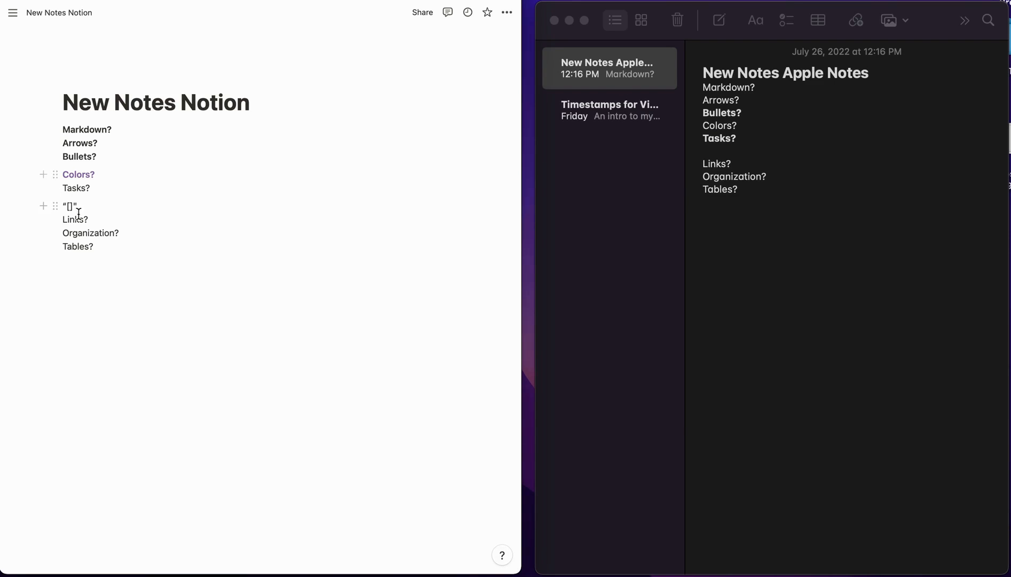
# - Delete the “[]” line and make Tasks? bold in Notion
pyautogui.moveTo(84, 205); pyautogui.dragTo(63, 206)
pyautogui.press('BackSpace')
pyautogui.press('BackSpace')
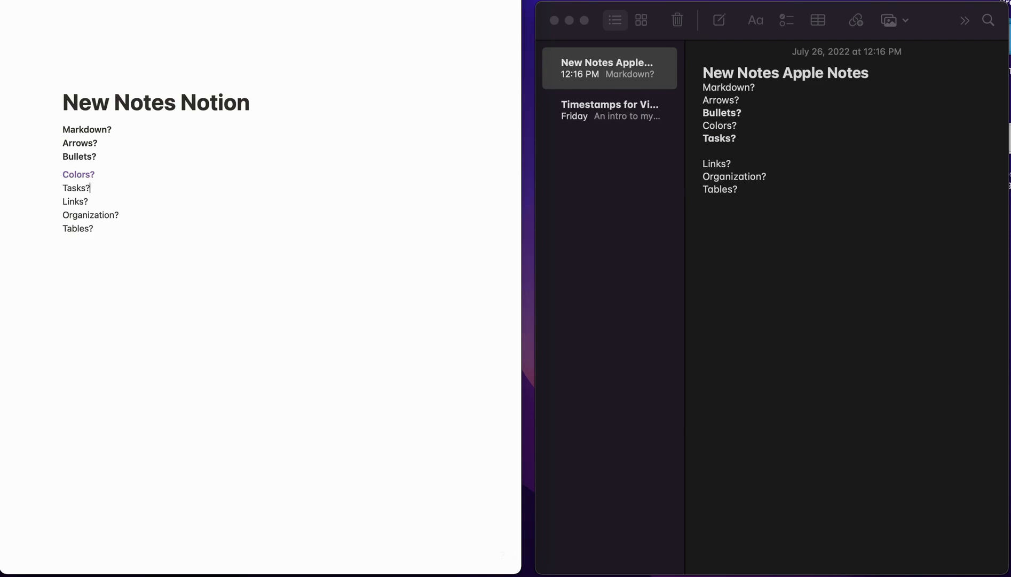
pyautogui.tripleClick(78, 186)
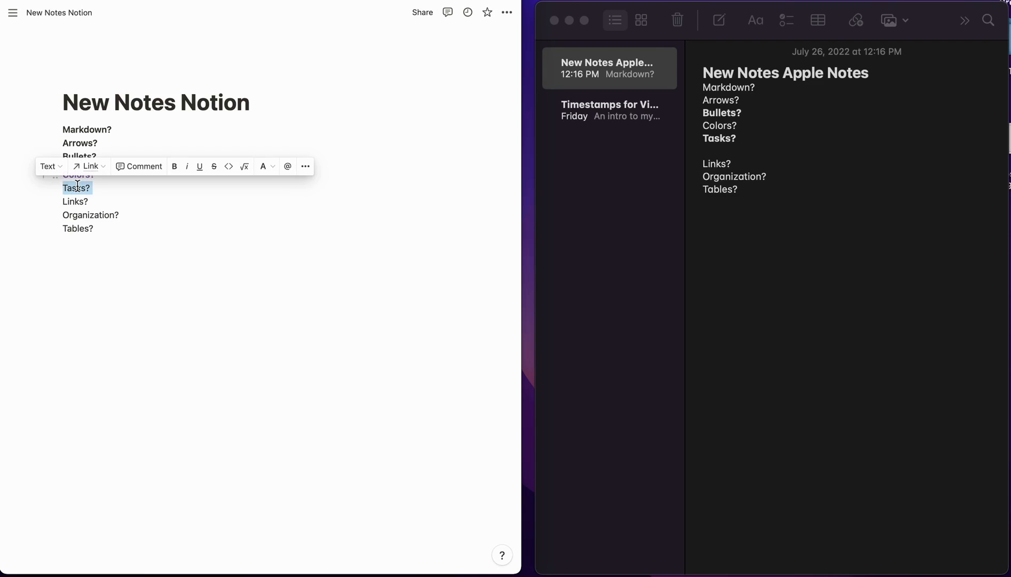
pyautogui.press('super+b')
pyautogui.press('Down')
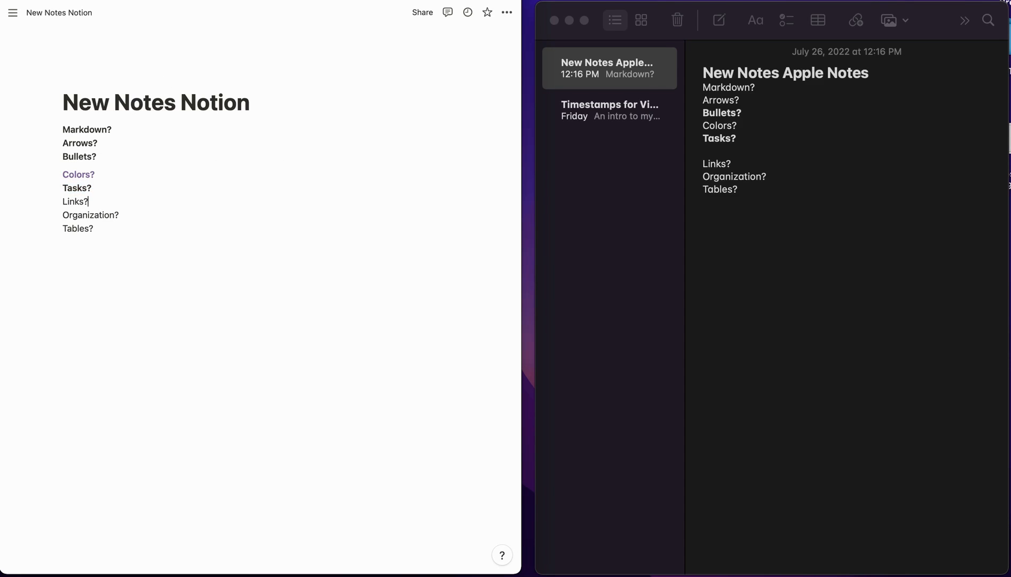
# - Look up The Verge's Quest 2 article in a new tab, then return to Notion
pyautogui.press('super+t')
pyautogui.write('the v')
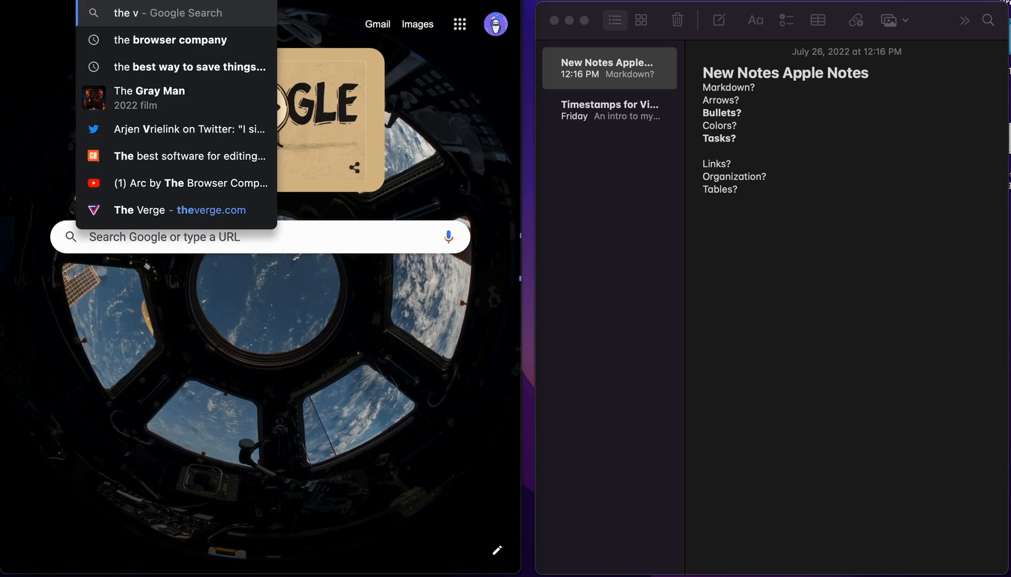
pyautogui.press('Return')
pyautogui.scroll(-2, 185, 118)
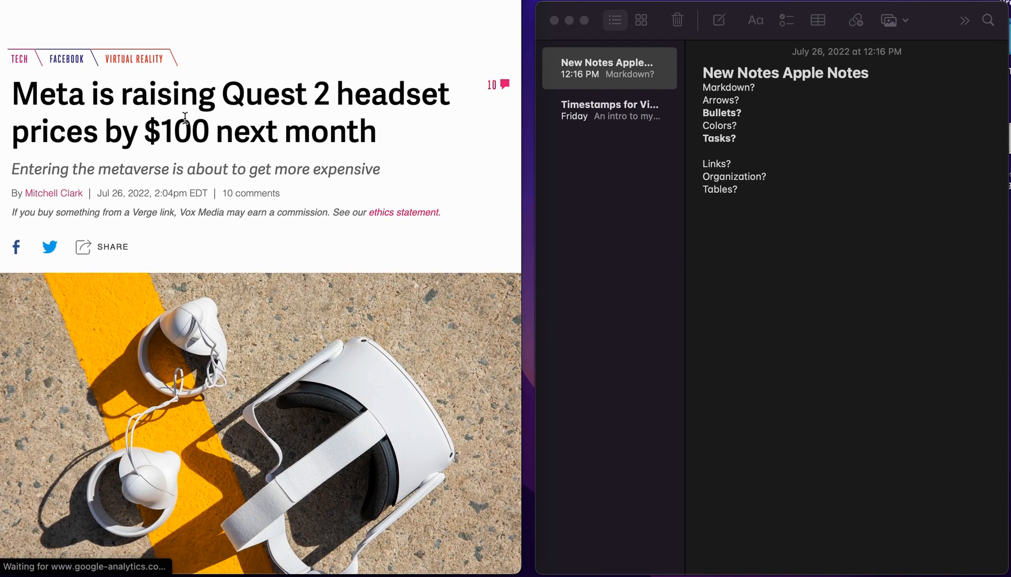
pyautogui.press('super+w')
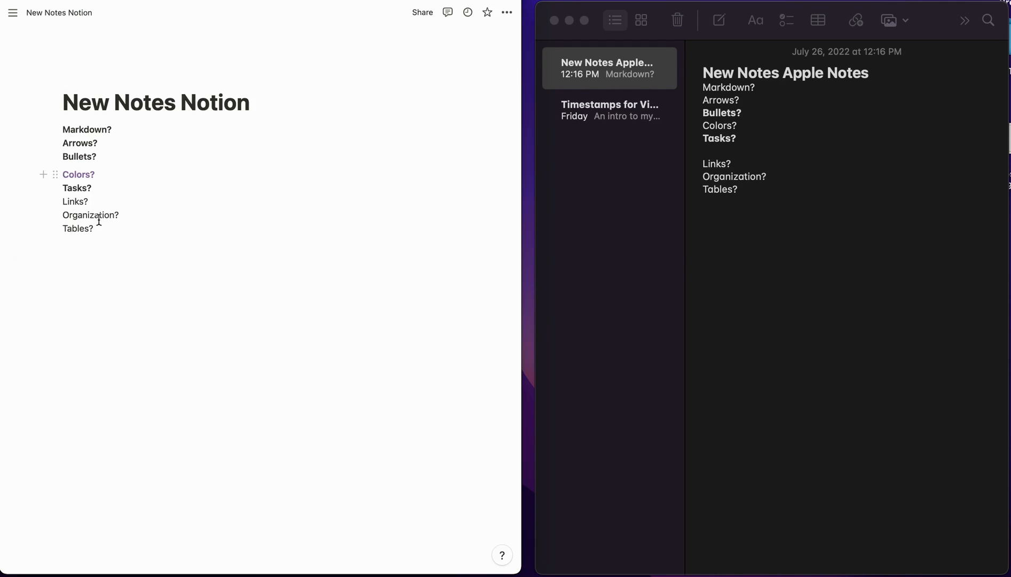
pyautogui.click(93, 201)
pyautogui.press('Return')
pyautogui.write('https://www.theverge.com/2022/7/26/23279272/meta-quest-2-occulus-100-price-increase')
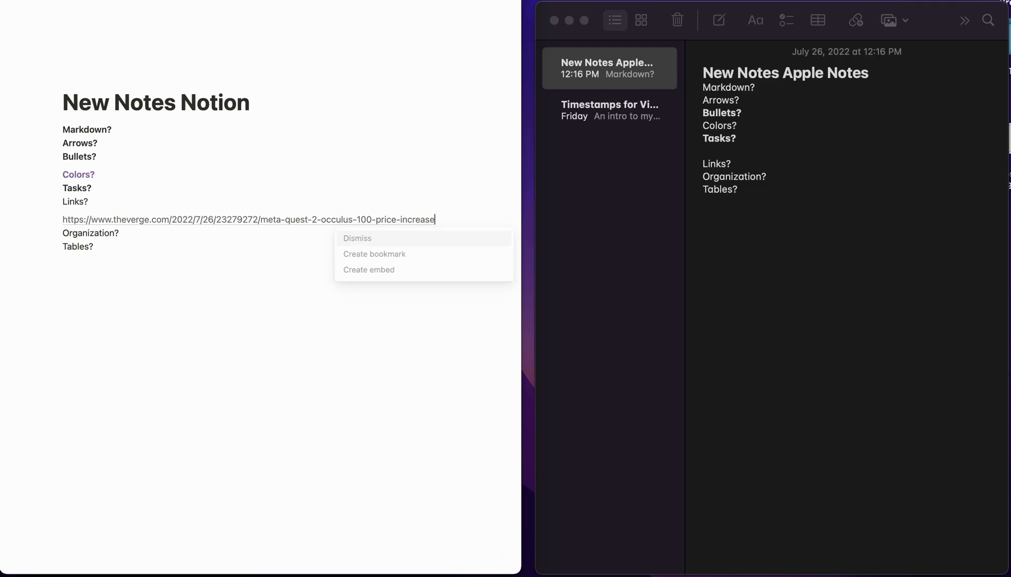
pyautogui.click(378, 254)
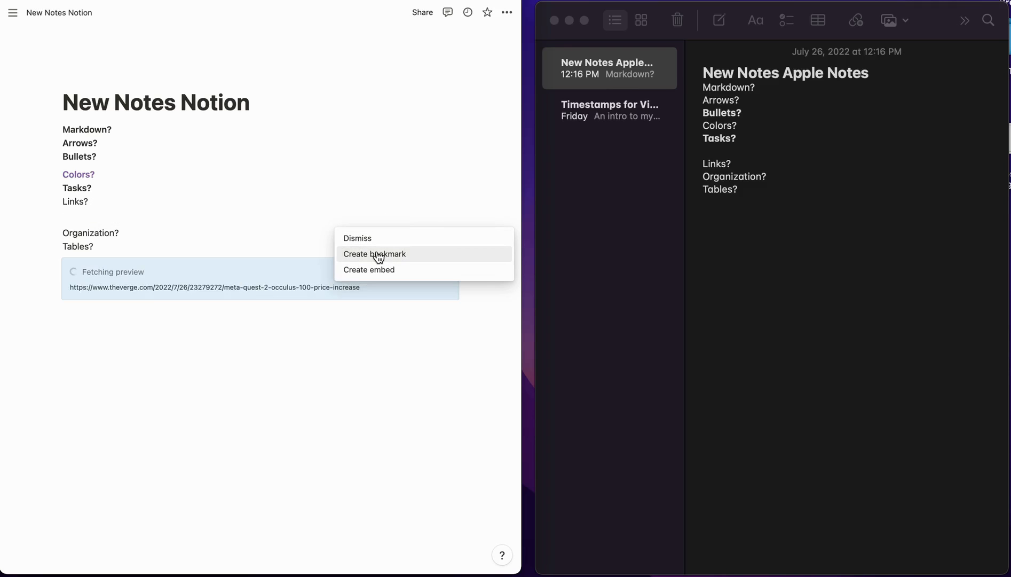
pyautogui.tripleClick(73, 203)
pyautogui.press('super+k')
pyautogui.write('https://www.theverge.com/2022/7/26/23279272/meta-quest-2-oculus-100-price-increase')
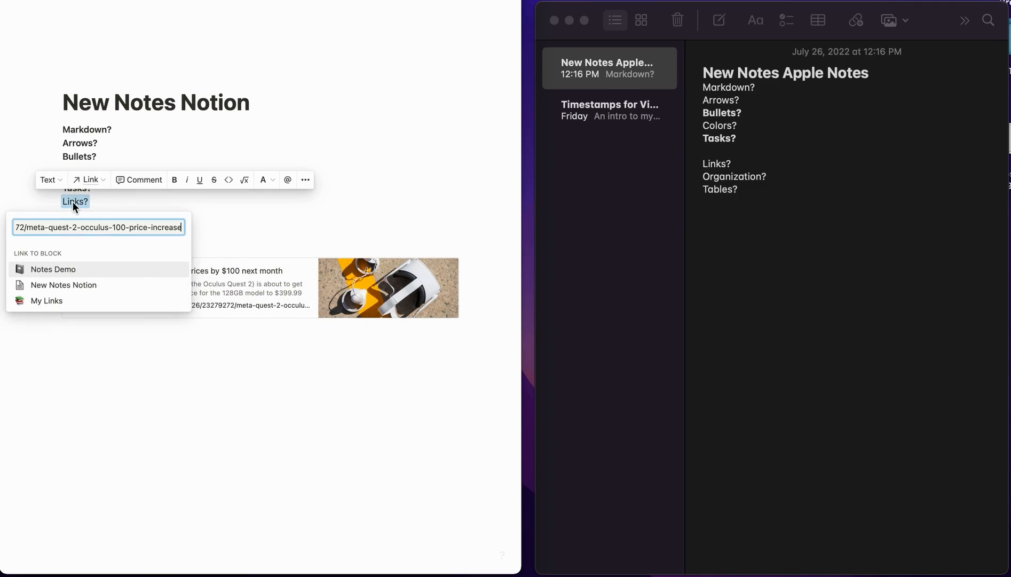
pyautogui.press('Return')
pyautogui.click(106, 199)
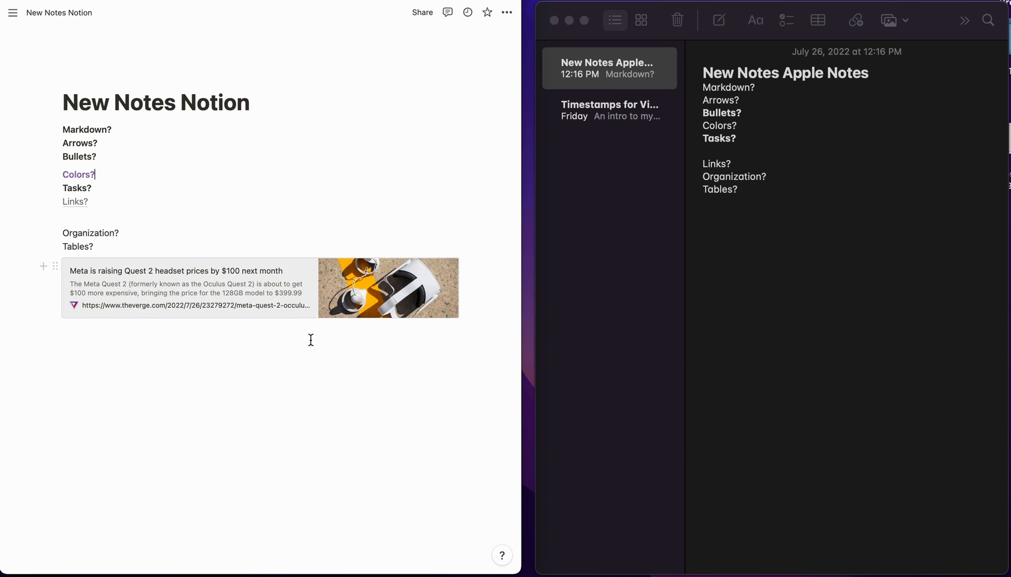
pyautogui.press('super+z')
pyautogui.press('super+z')
pyautogui.press('super+z')
pyautogui.press('super+z')
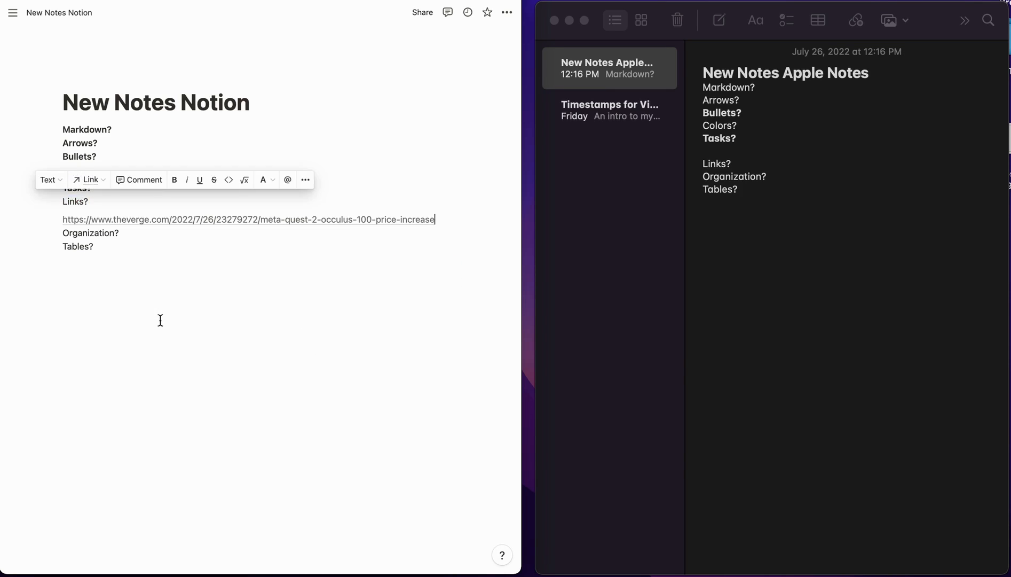
pyautogui.doubleClick(75, 201)
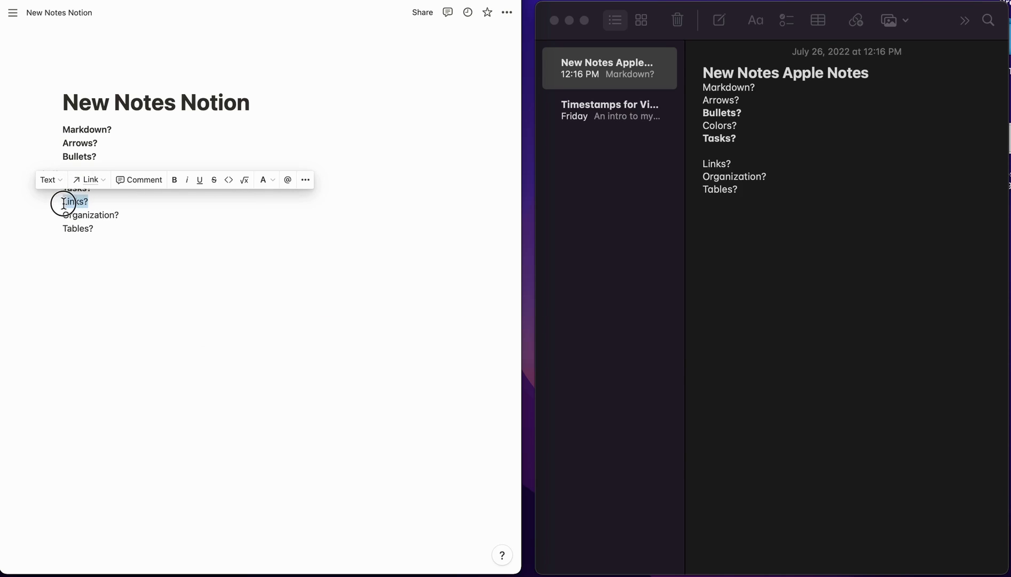
# - Bold 'Links?' and paste The Verge article URL on a new line beneath it in Apple Notes
pyautogui.press('super+b')
pyautogui.click(771, 187)
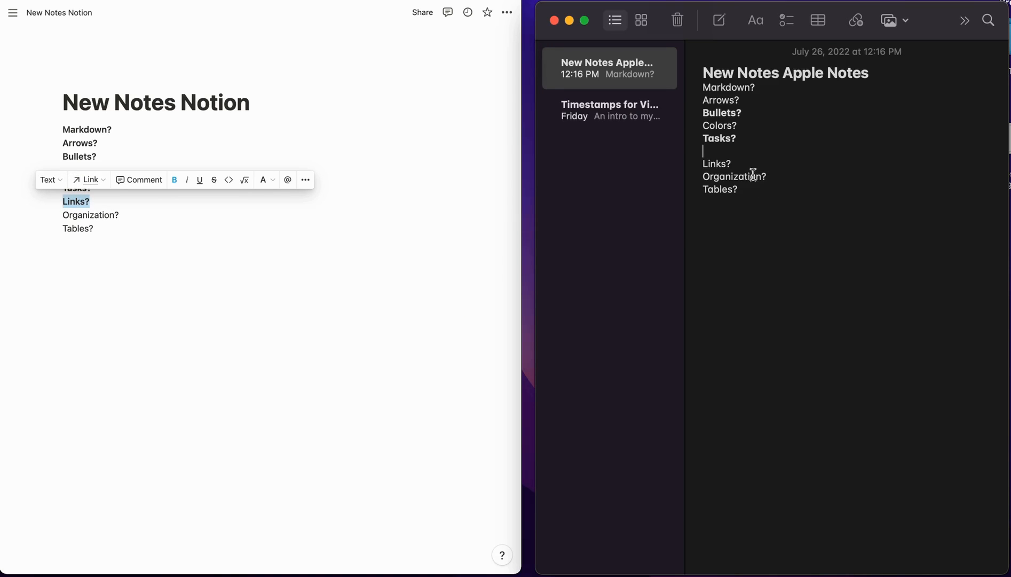
pyautogui.click(752, 163)
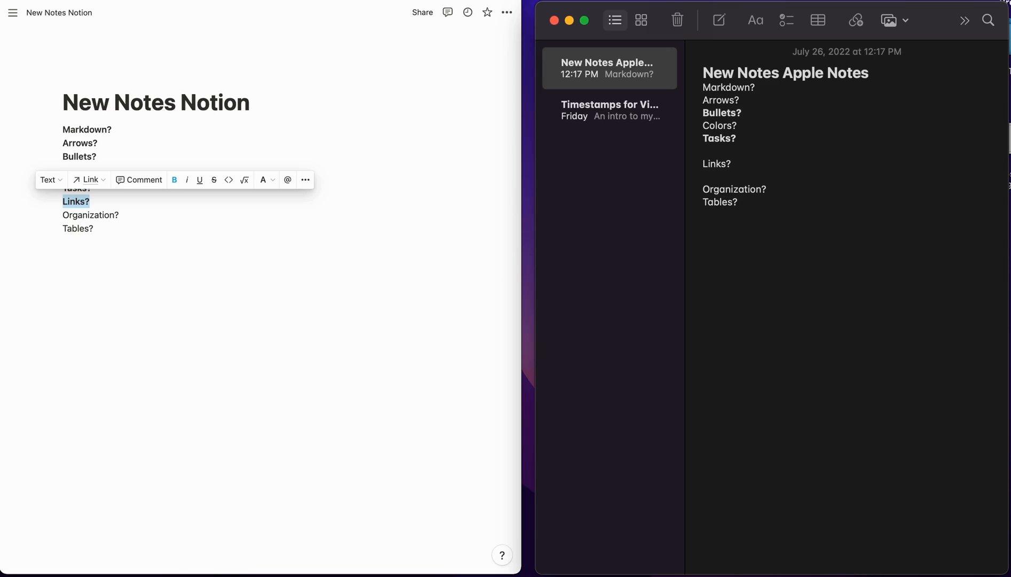
pyautogui.write('https://www.theverge.com/2022/7/26/23279272/meta-quest-2-occulus-100-price-increase')
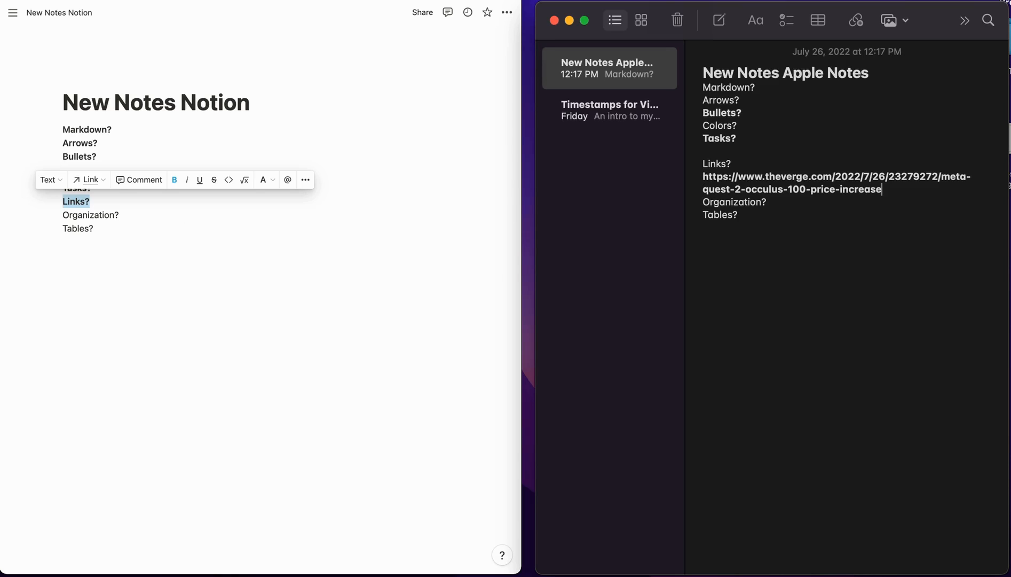
pyautogui.press('Return')
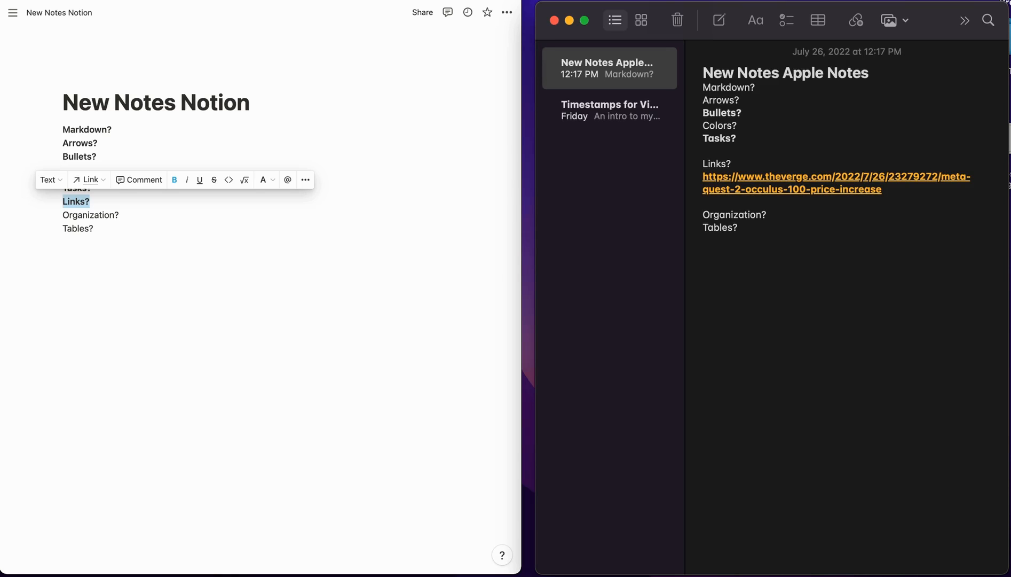
# - Turn the word 'Links' into a link to The Verge article with Cmd+K
pyautogui.doubleClick(716, 164)
pyautogui.press('super+k')
pyautogui.press('Return')
pyautogui.click(745, 162)
# - Delete the long pasted URL line beneath 'Links?' in the Apple Notes note
pyautogui.moveTo(885, 191); pyautogui.dragTo(702, 180)
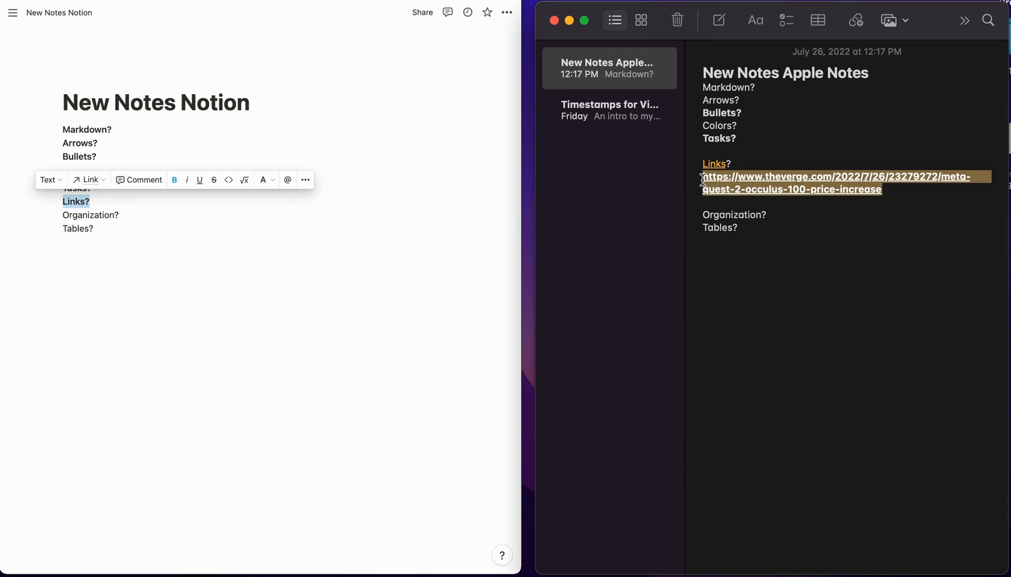
pyautogui.press('BackSpace')
pyautogui.press('BackSpace')
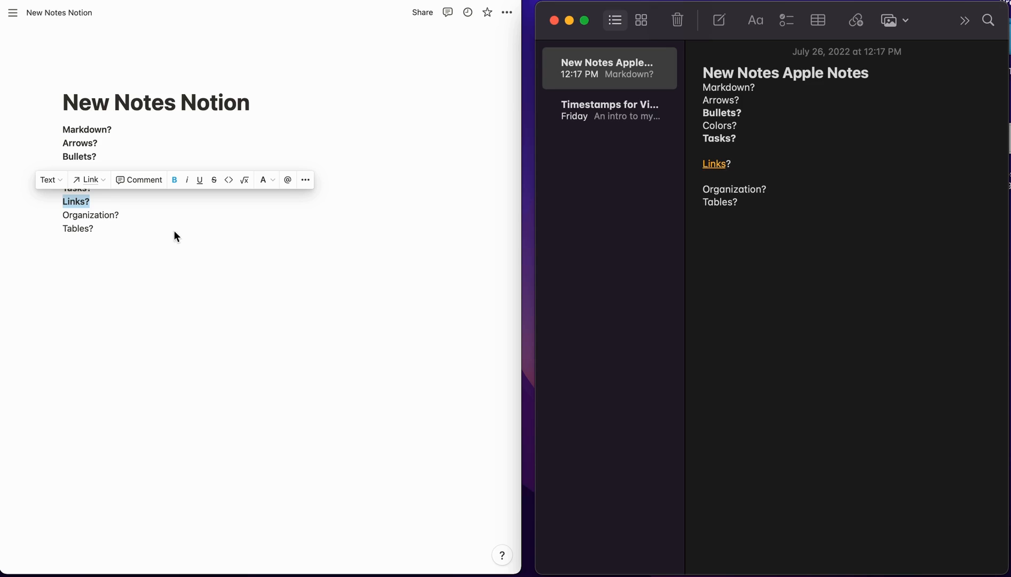
pyautogui.click(107, 215)
pyautogui.click(743, 167)
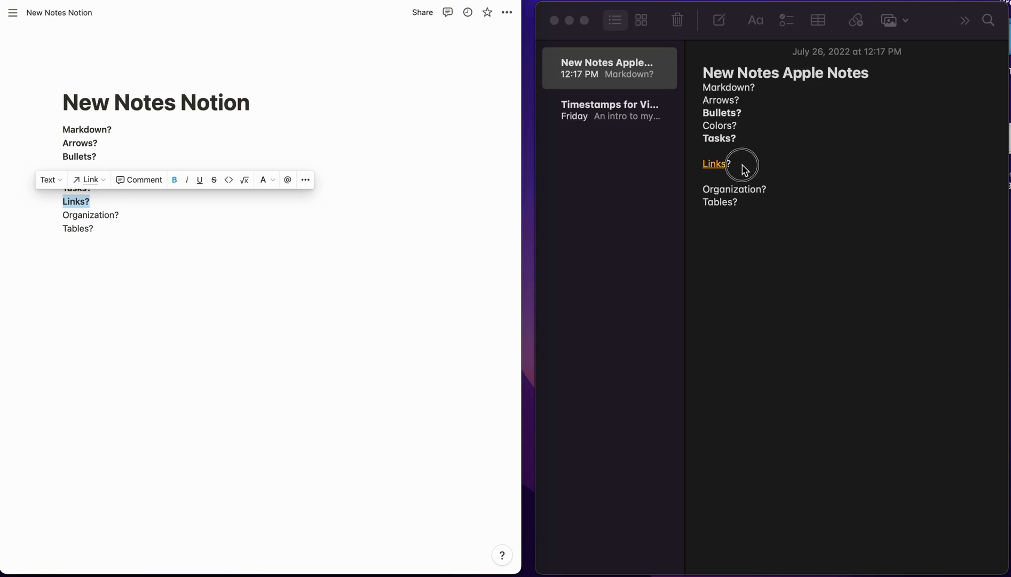
pyautogui.moveTo(738, 163); pyautogui.dragTo(704, 165)
pyautogui.click(120, 215)
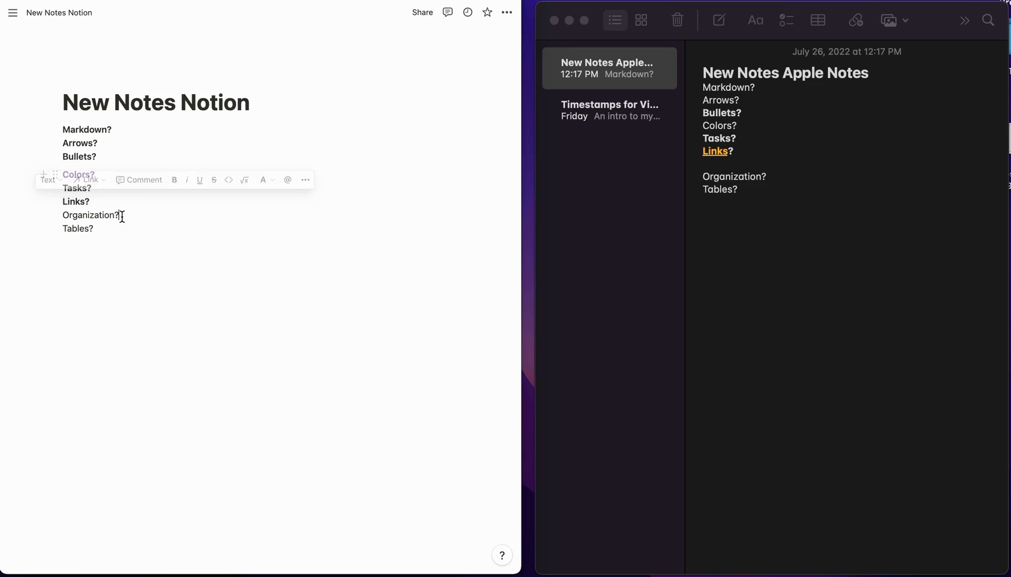
# - Copy The Verge article's headset photo in Chrome, leaving an empty line ready below Notion's list
pyautogui.moveTo(119, 214); pyautogui.dragTo(62, 214)
pyautogui.click(106, 245)
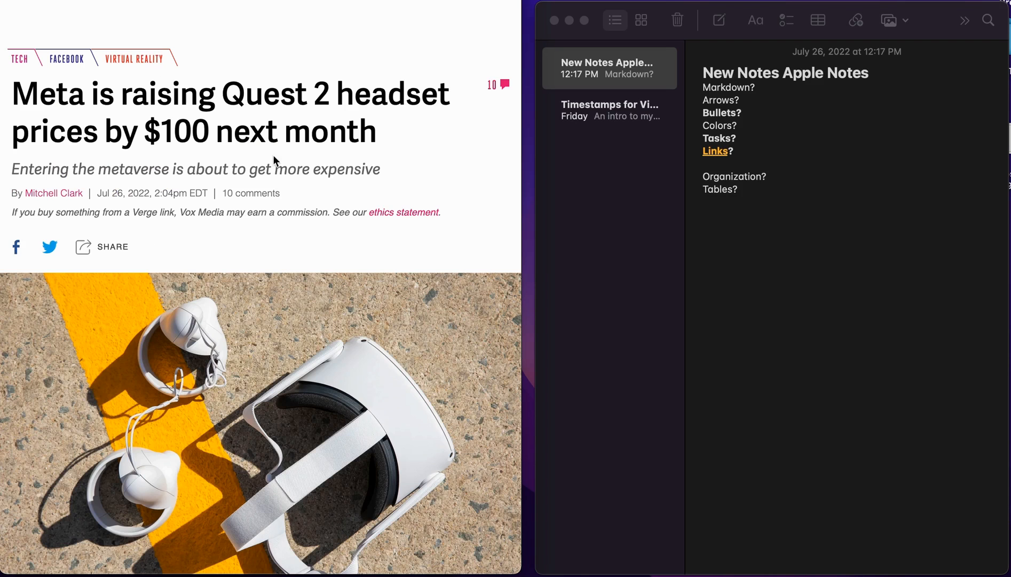
pyautogui.rightClick(192, 447)
pyautogui.click(217, 464)
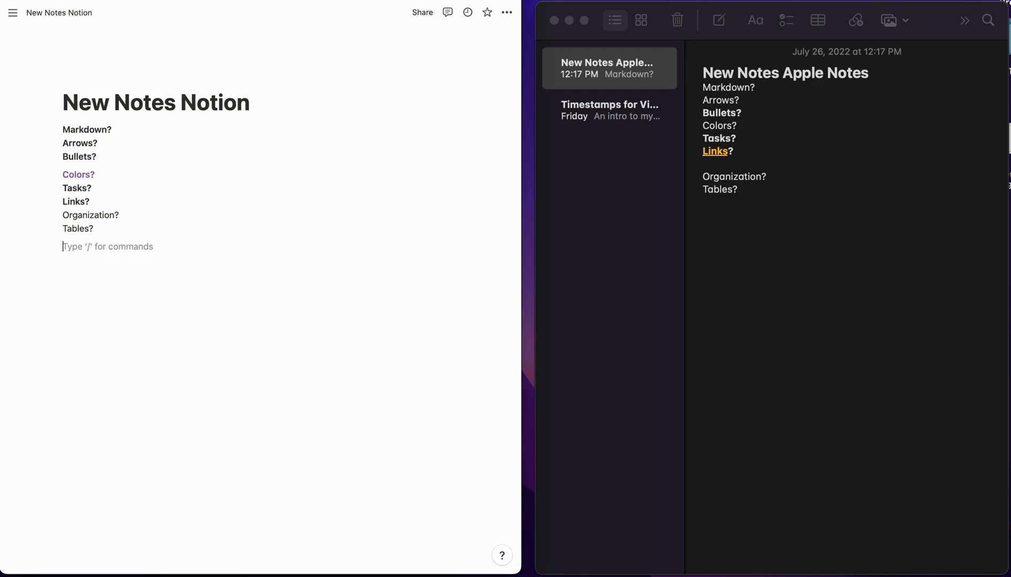
pyautogui.click(75, 253)
# - Paste the headset photo into Notion and drag it into a column beside the question list
pyautogui.press('super+v')
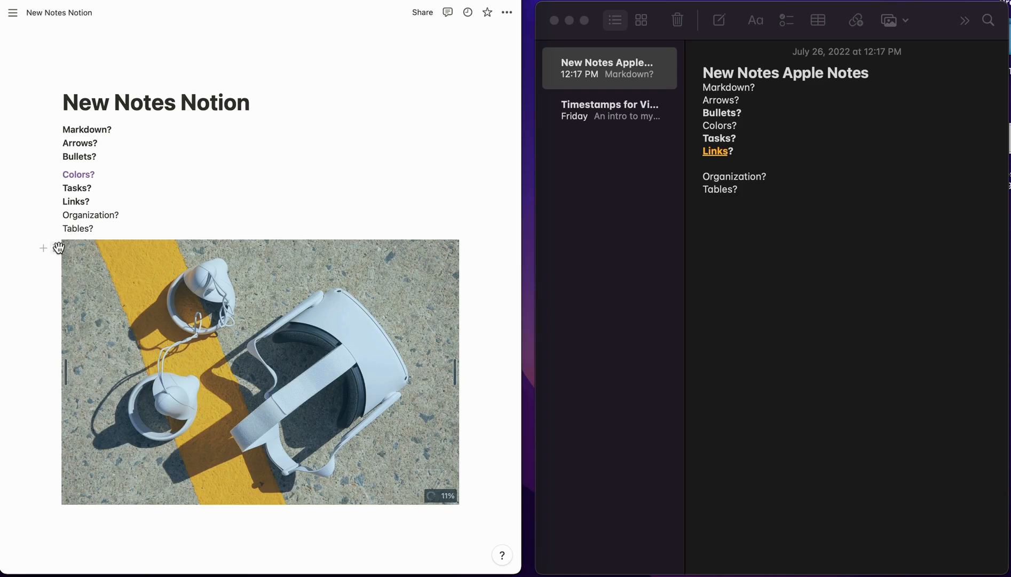
pyautogui.moveTo(57, 248); pyautogui.dragTo(466, 147)
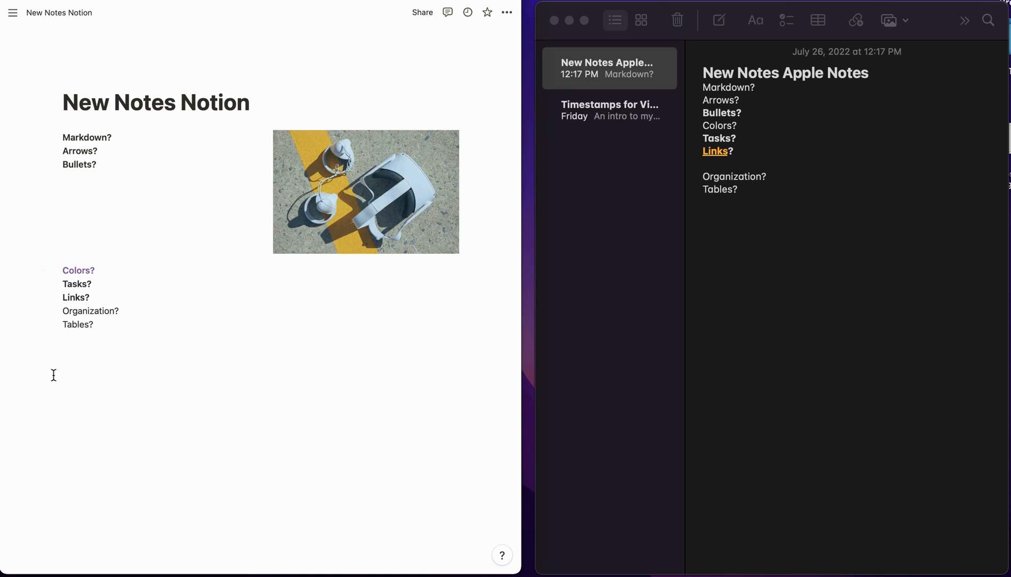
pyautogui.moveTo(38, 364); pyautogui.dragTo(84, 175)
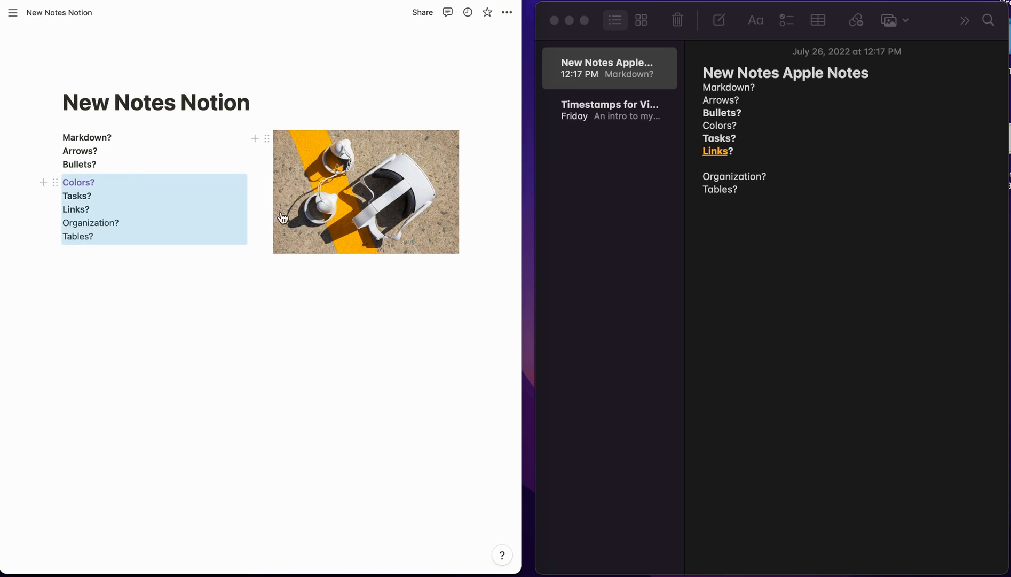
pyautogui.click(178, 363)
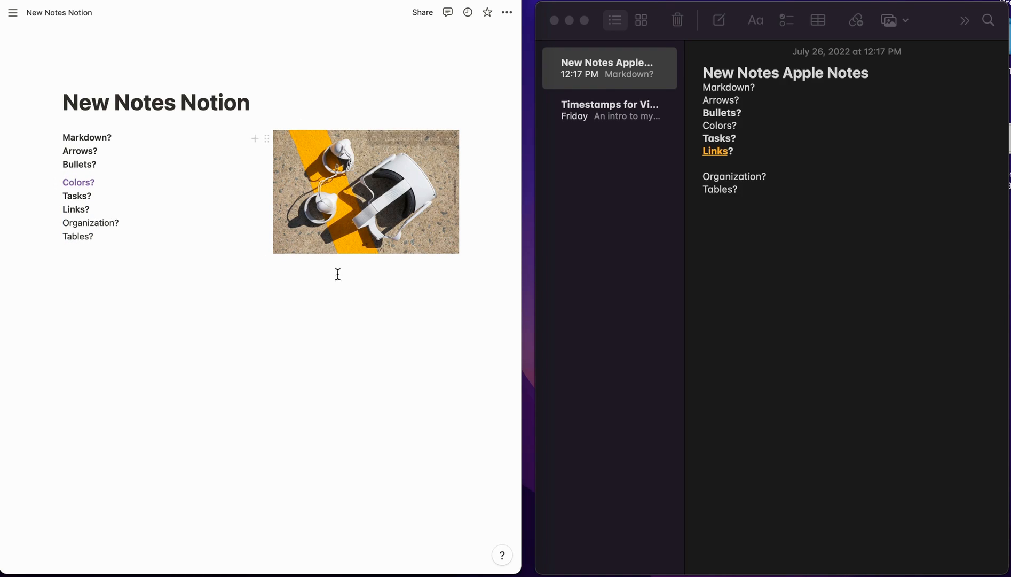
pyautogui.click(145, 250)
# - Caption the photo 'A caption'
pyautogui.click(457, 260)
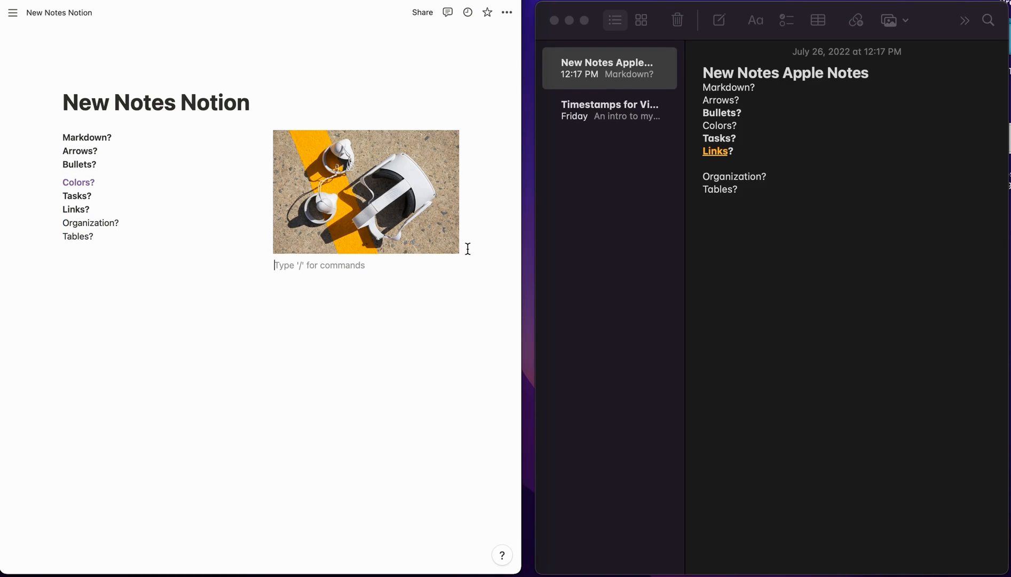
pyautogui.write('U')
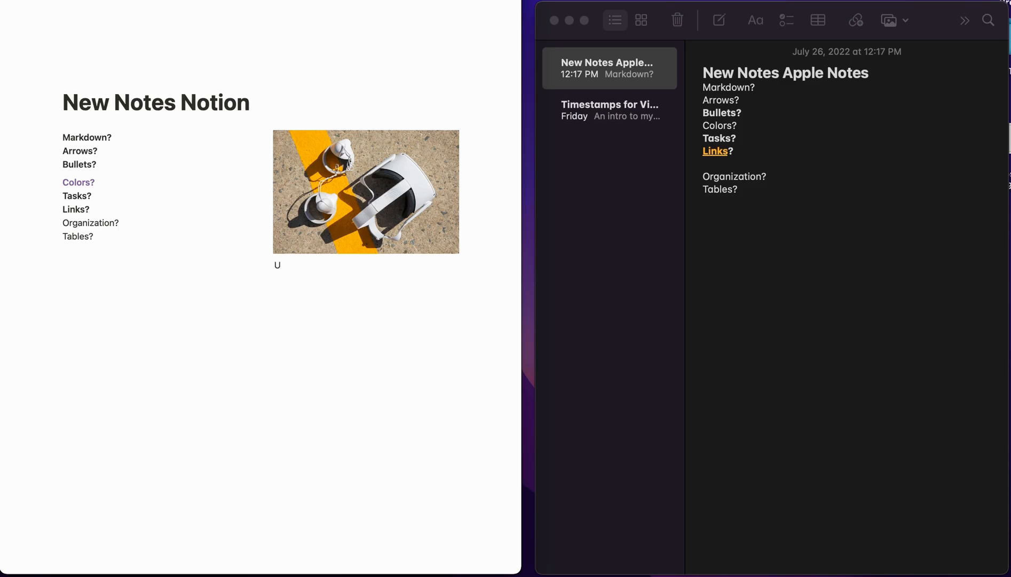
pyautogui.press('BackSpace')
pyautogui.write('A a')
pyautogui.press('Return')
# - Add a '---' divider after 'Tables?' and move it below both columns
pyautogui.click(176, 321)
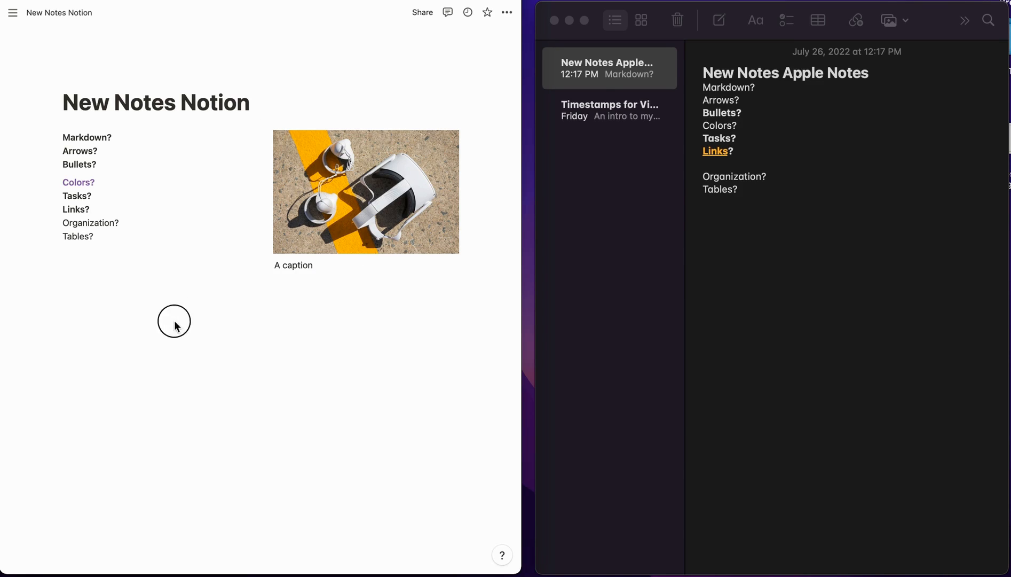
pyautogui.press('Return')
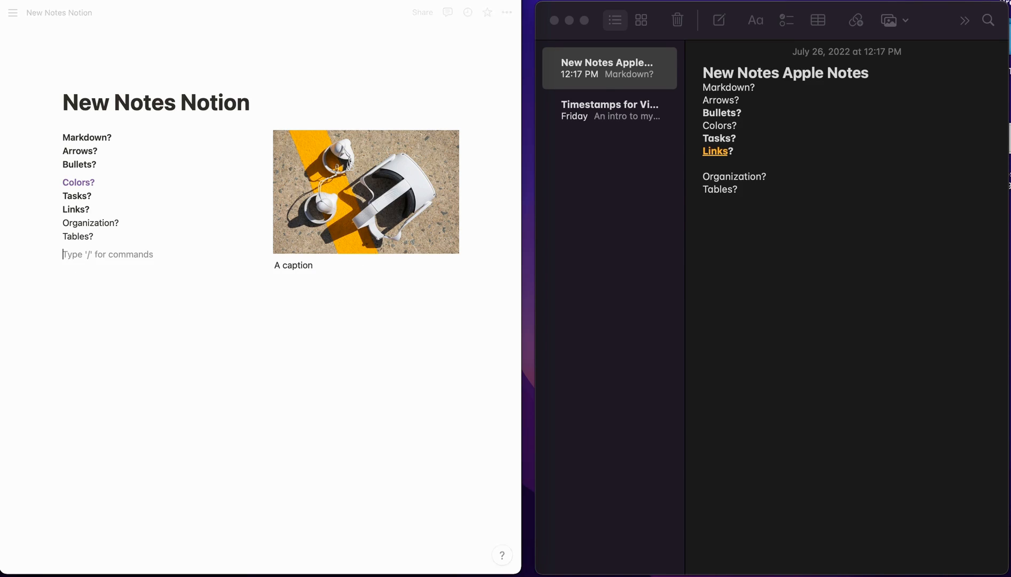
pyautogui.write('---')
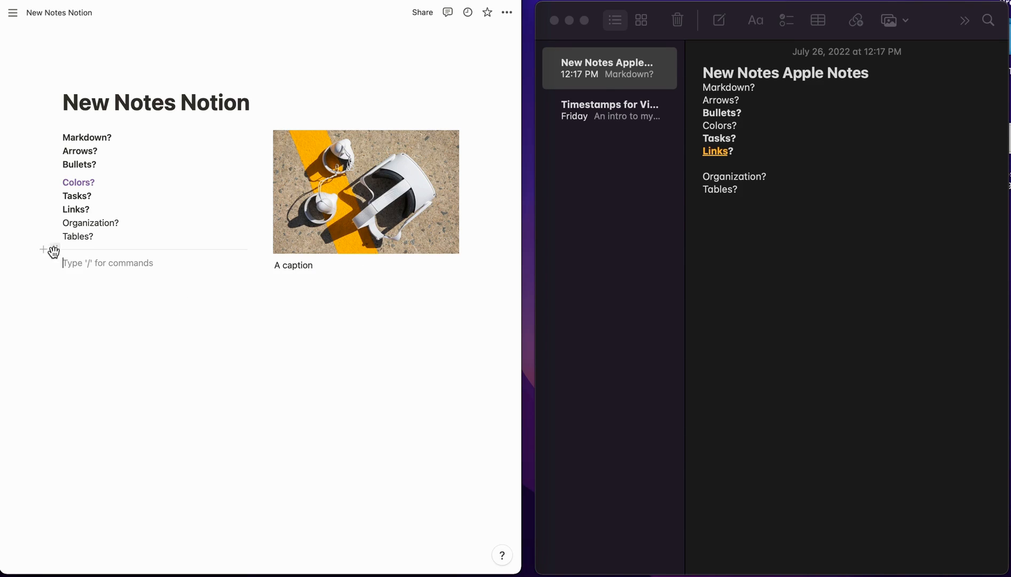
pyautogui.moveTo(52, 249); pyautogui.dragTo(124, 363)
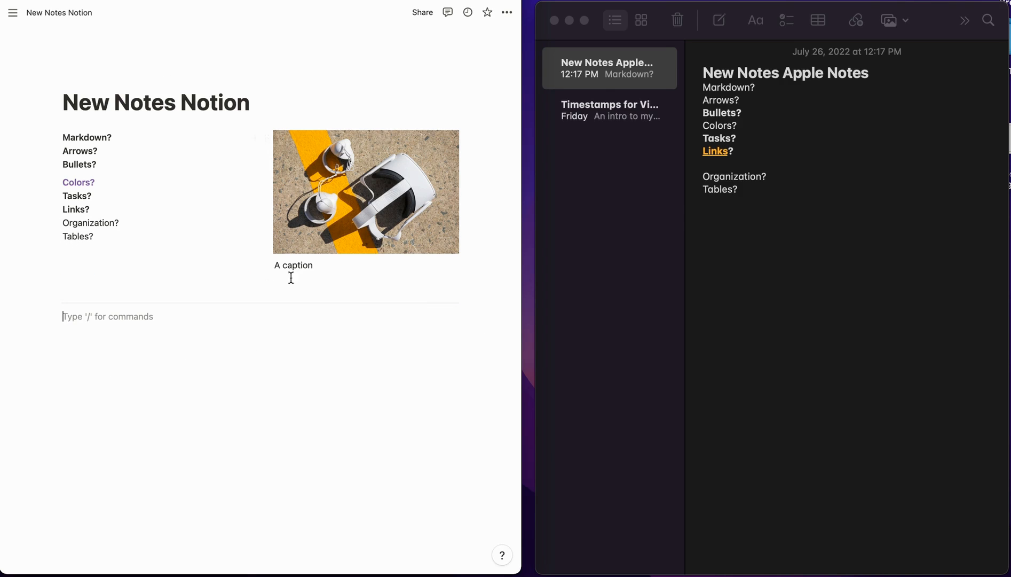
# - Copy the headset photo from the article and paste it below 'Tables?' in the Apple Notes note
pyautogui.doubleClick(750, 180)
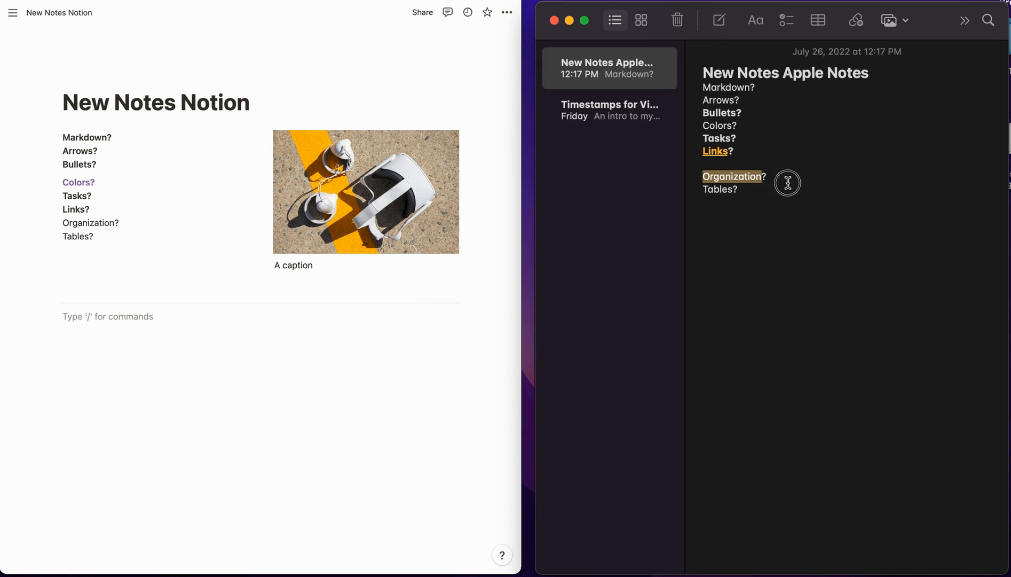
pyautogui.click(703, 179)
pyautogui.tripleClick(717, 177)
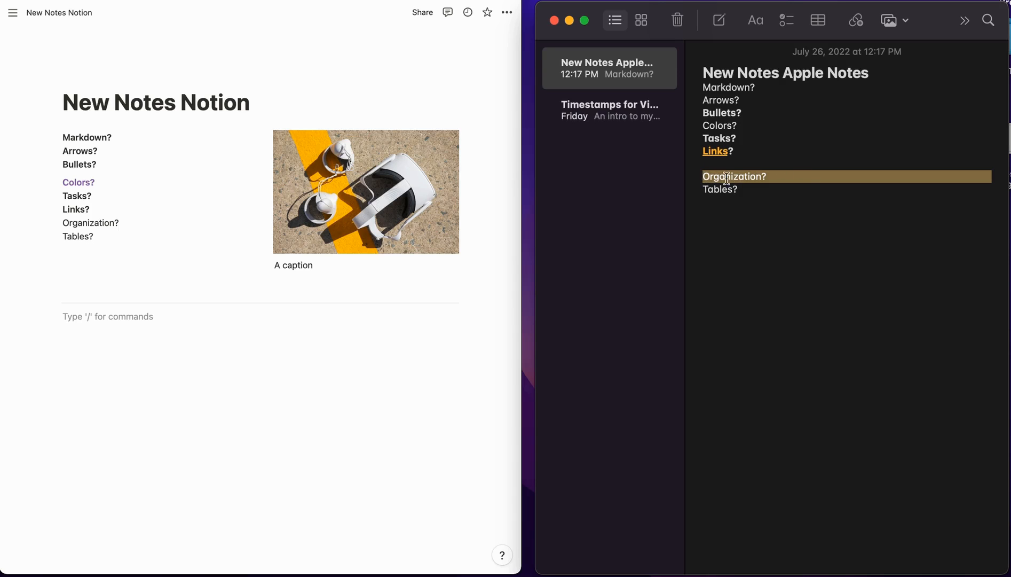
pyautogui.click(742, 231)
pyautogui.rightClick(334, 218)
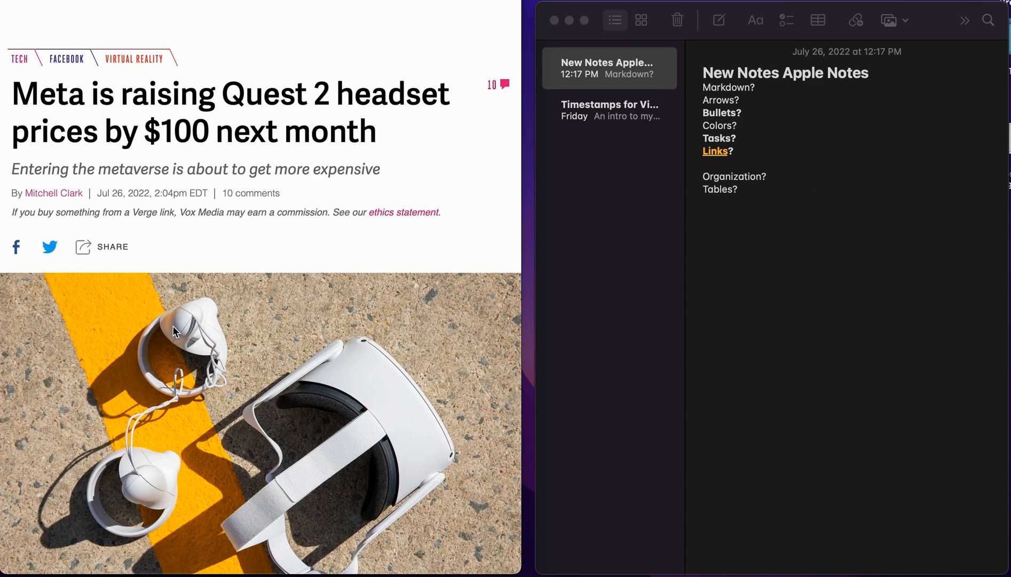
pyautogui.rightClick(174, 327)
pyautogui.click(199, 367)
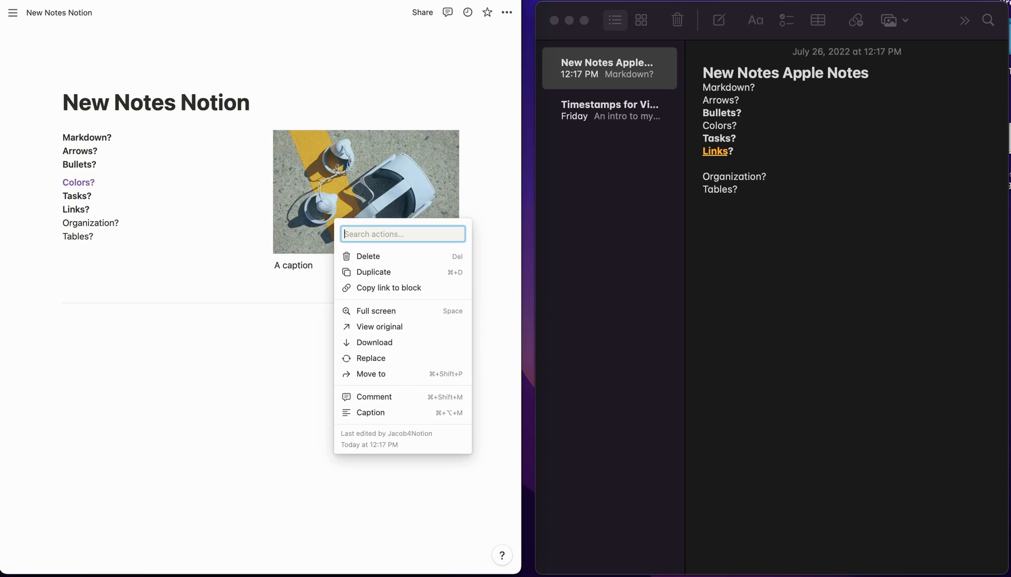
pyautogui.click(731, 210)
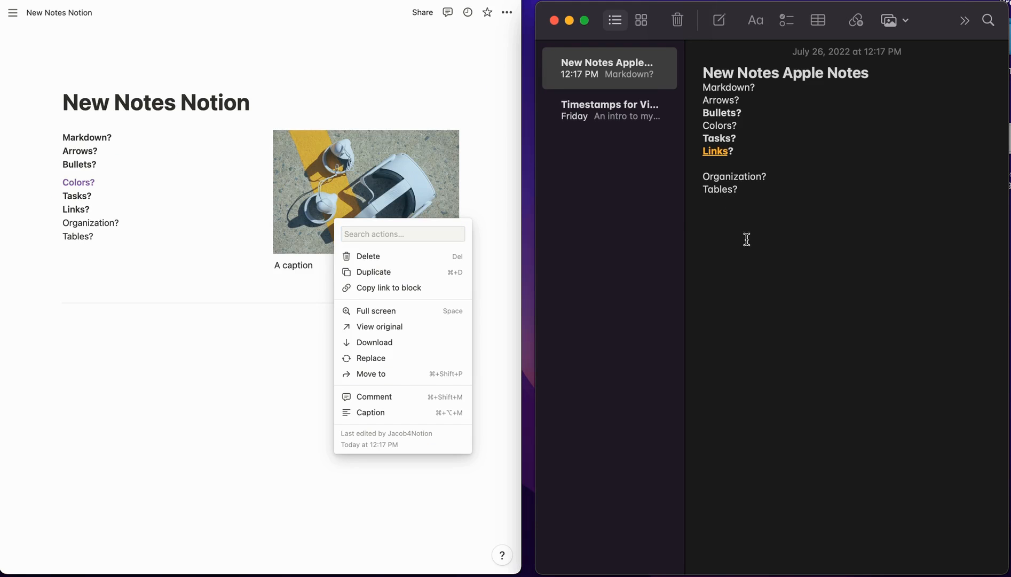
pyautogui.press('super+v')
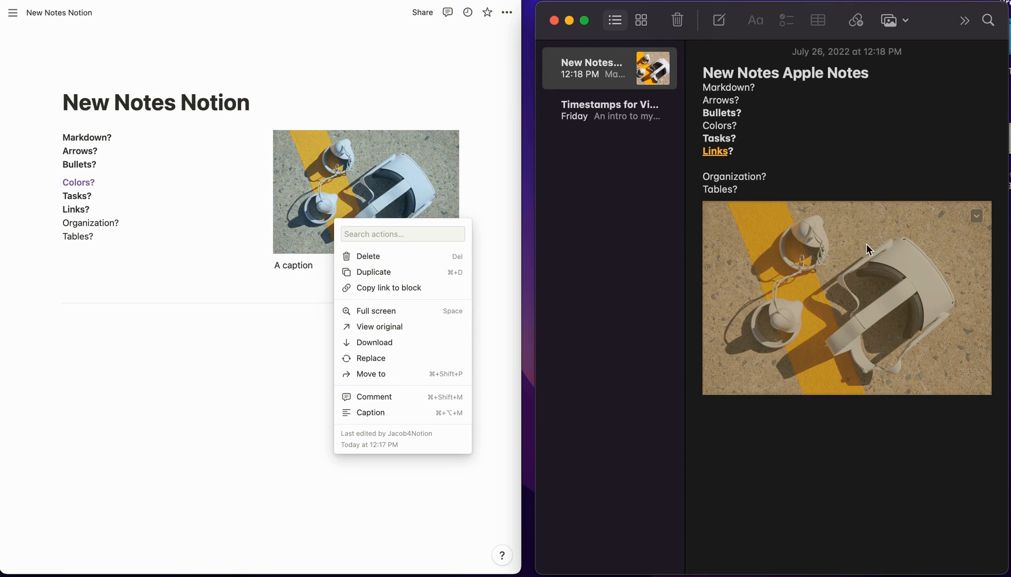
# - Try moving the note's photo up after 'Colors?', then return it below 'Tables?'
pyautogui.moveTo(868, 249); pyautogui.dragTo(877, 154)
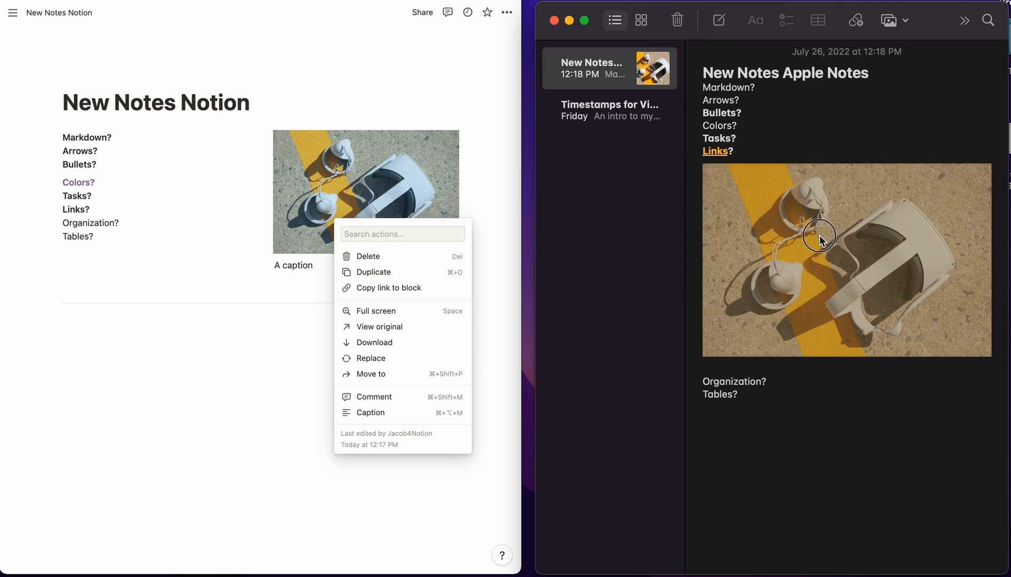
pyautogui.moveTo(820, 238); pyautogui.dragTo(816, 131)
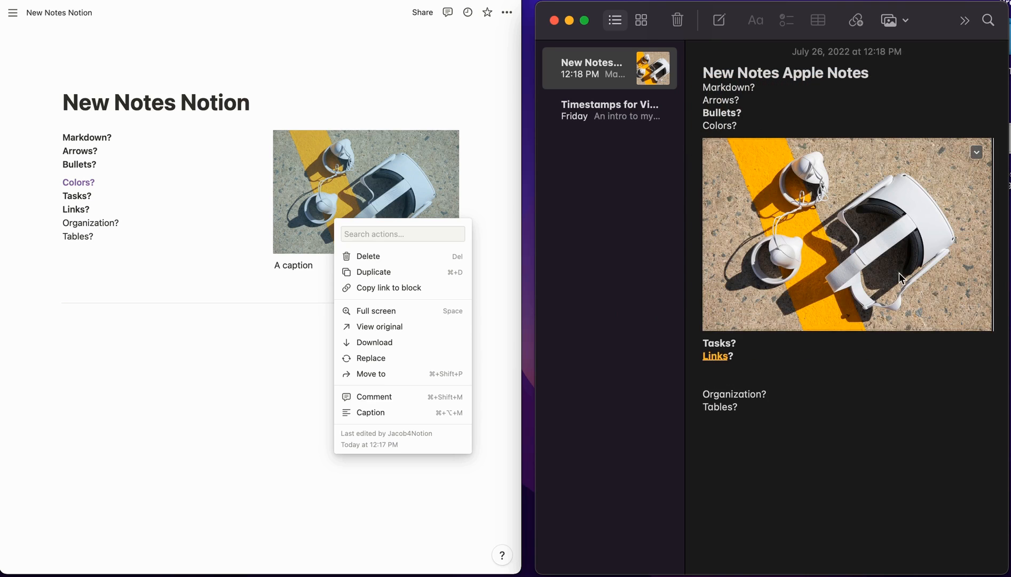
pyautogui.rightClick(831, 246)
pyautogui.click(756, 245)
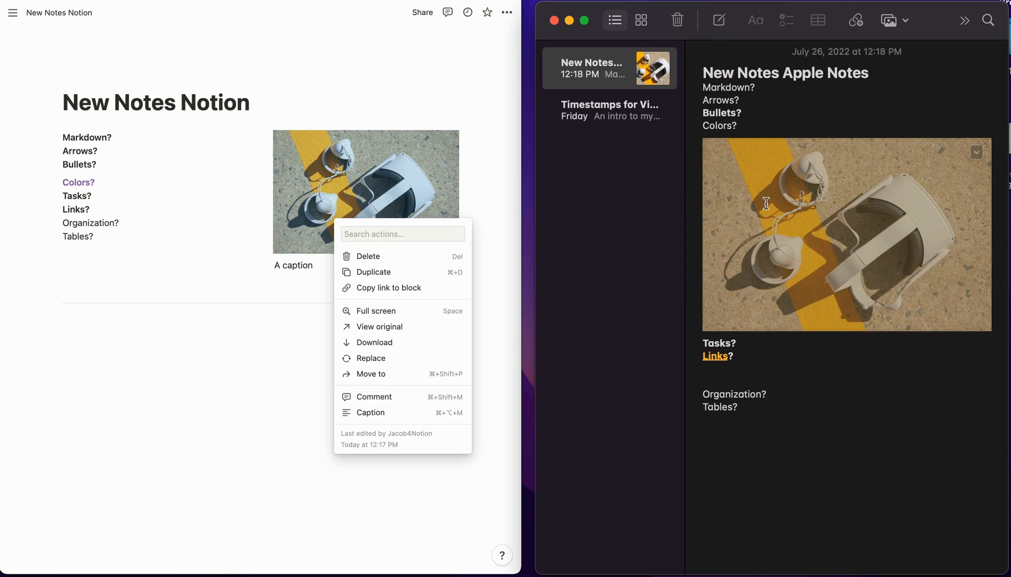
pyautogui.moveTo(766, 202); pyautogui.dragTo(801, 407)
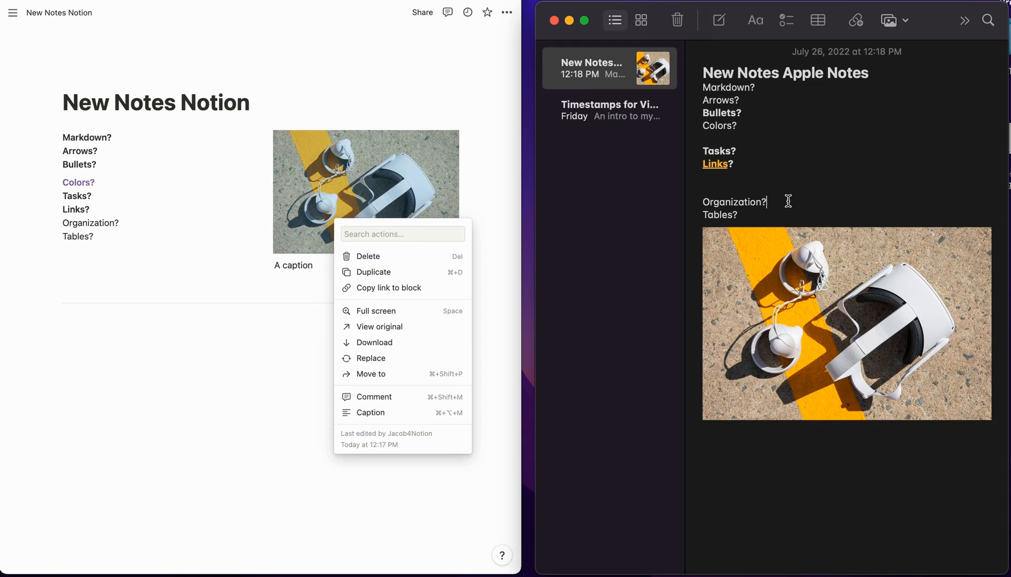
pyautogui.tripleClick(740, 215)
# - Make 'Organization?' bold on the Notion page
pyautogui.click(90, 234)
pyautogui.tripleClick(96, 223)
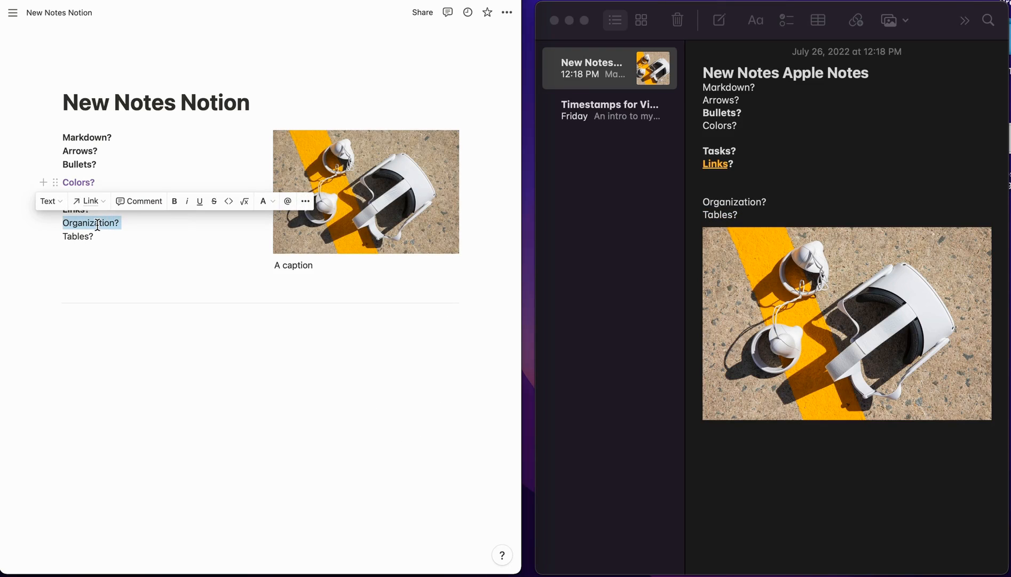
pyautogui.press('super+b')
# - Insert a simple /table below 'Tables?' in Notion and widen it to three columns
pyautogui.tripleClick(82, 236)
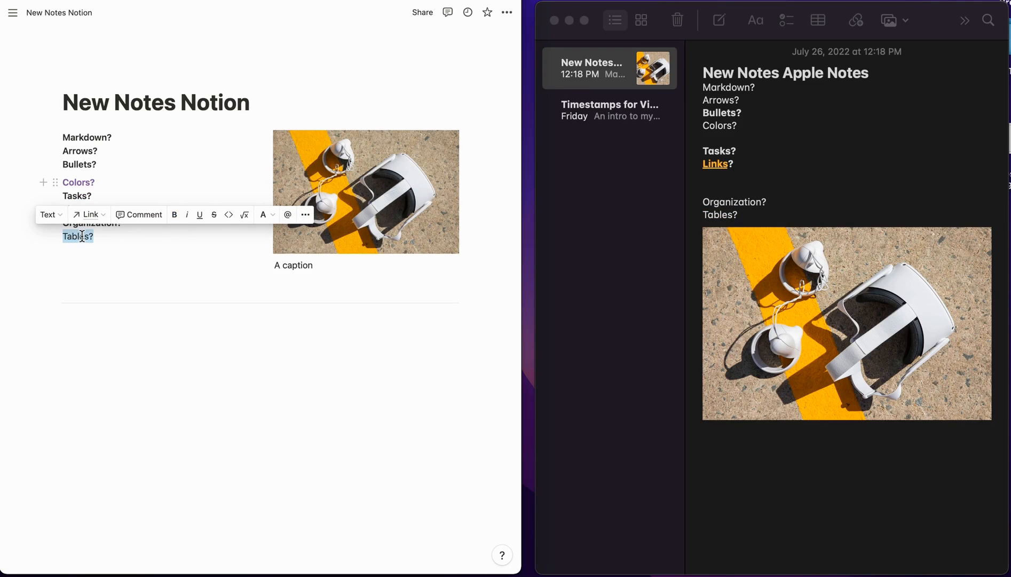
pyautogui.click(91, 267)
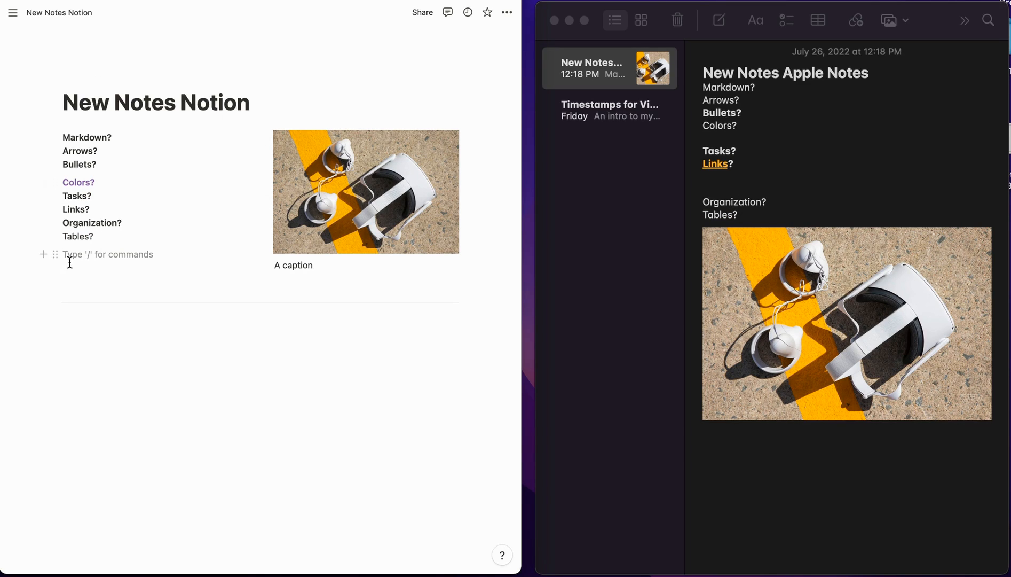
pyautogui.write('/table')
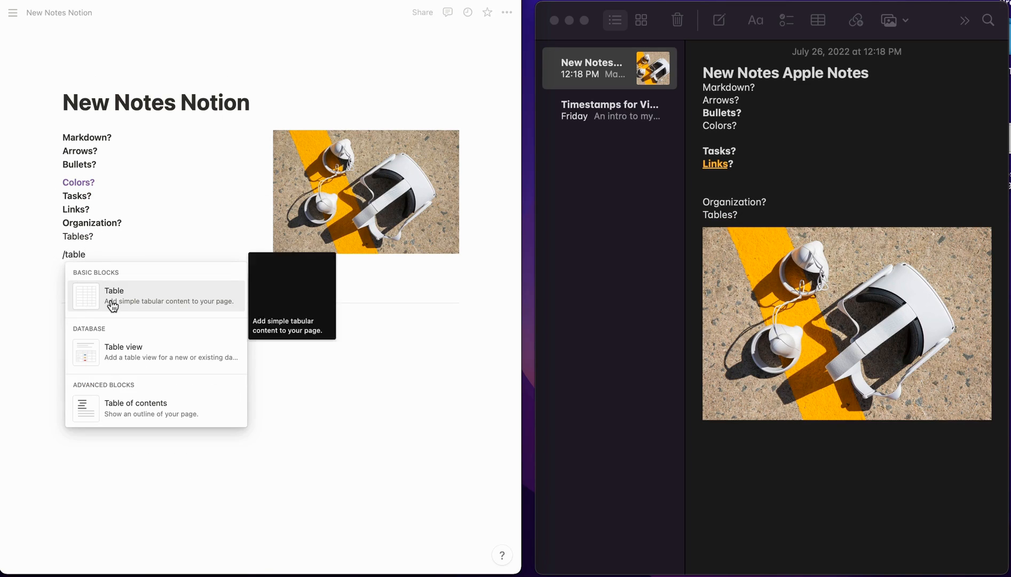
pyautogui.click(118, 293)
pyautogui.click(202, 280)
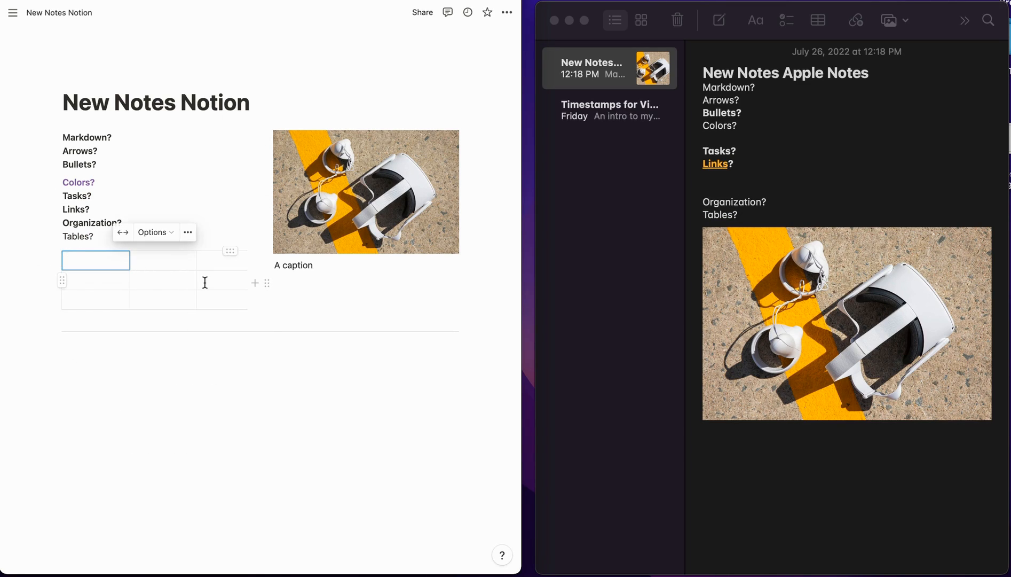
# - Add a two-by-two table below 'Links?' in Apple Notes, removing the stray empty line after it
pyautogui.click(787, 162)
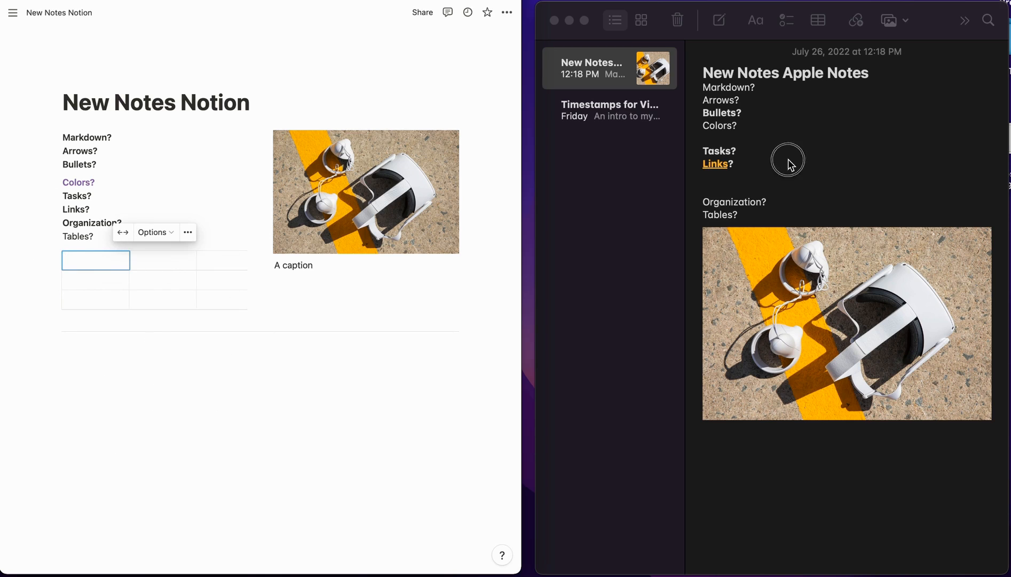
pyautogui.press('Return')
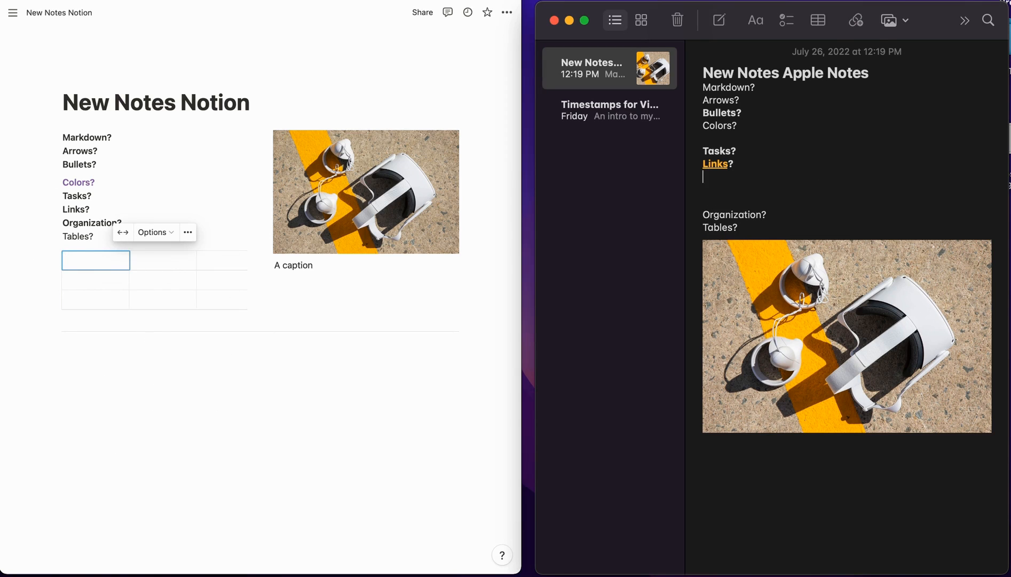
pyautogui.click(818, 20)
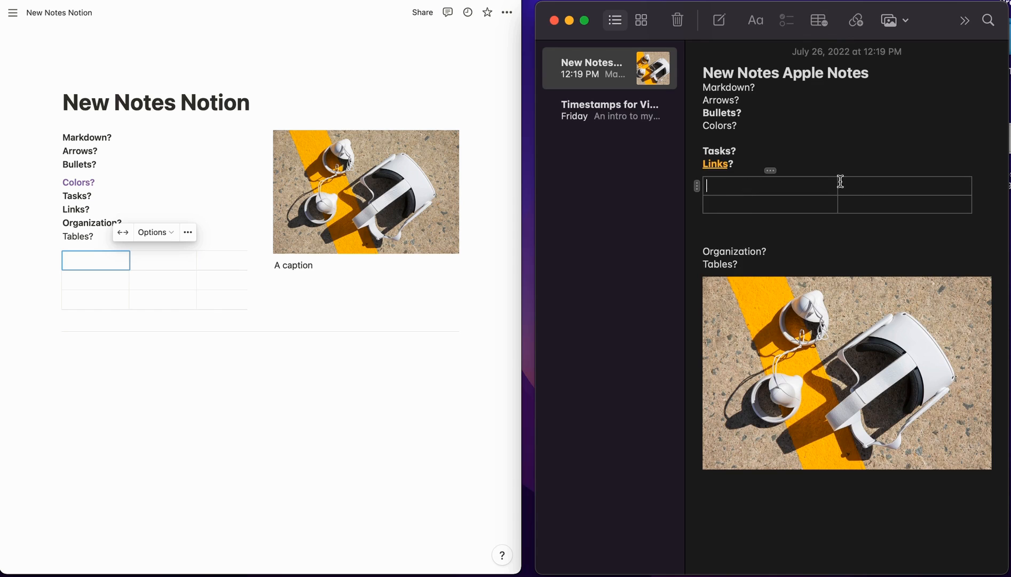
pyautogui.click(790, 226)
pyautogui.press('BackSpace')
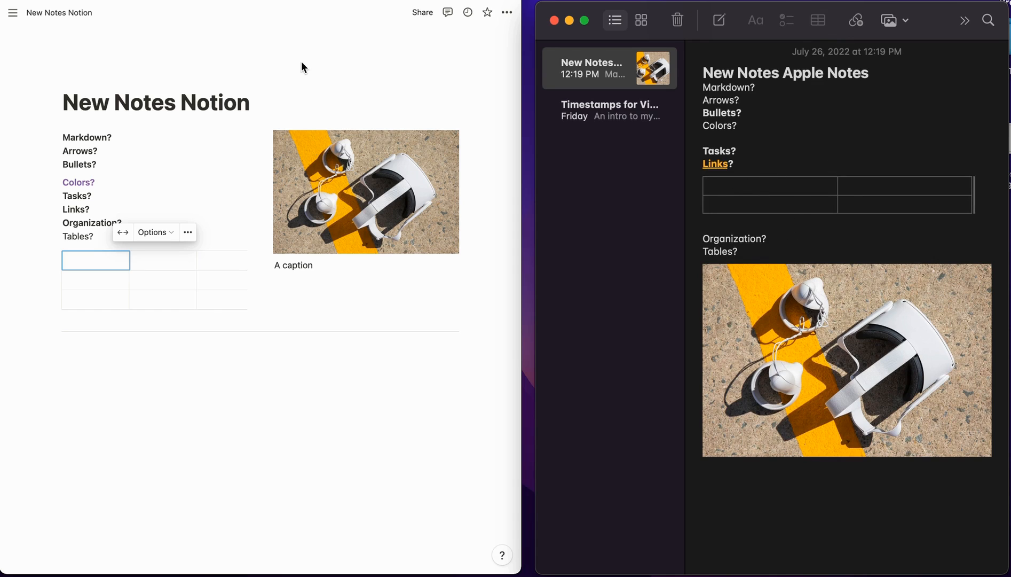
pyautogui.click(67, 328)
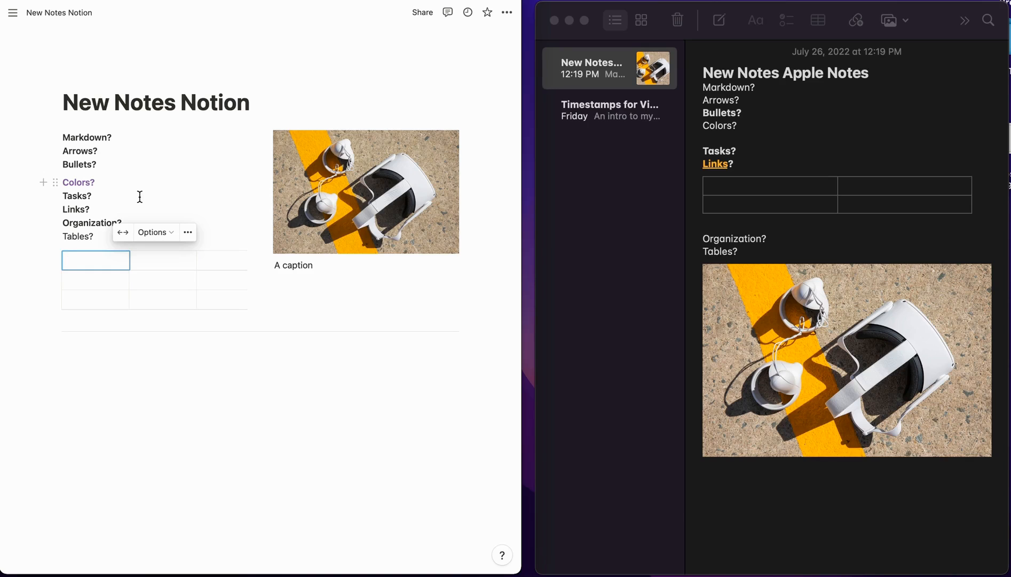
pyautogui.tripleClick(99, 106)
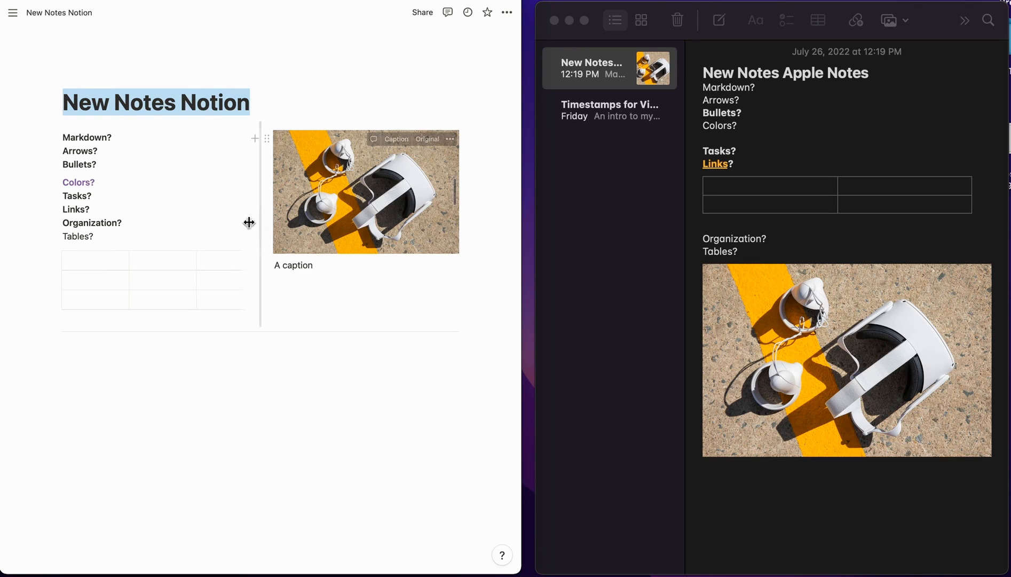
pyautogui.click(145, 385)
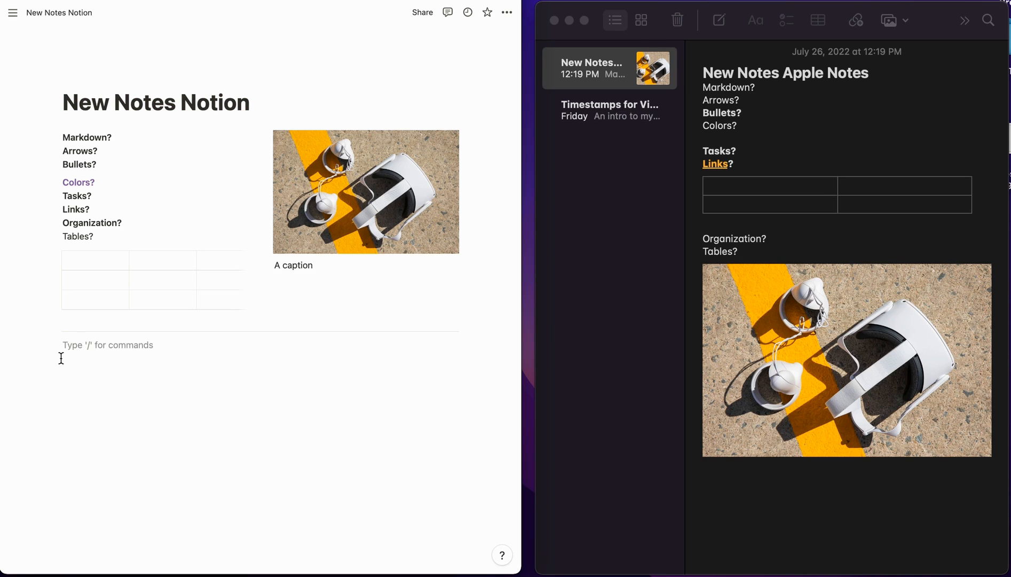
pyautogui.click(138, 105)
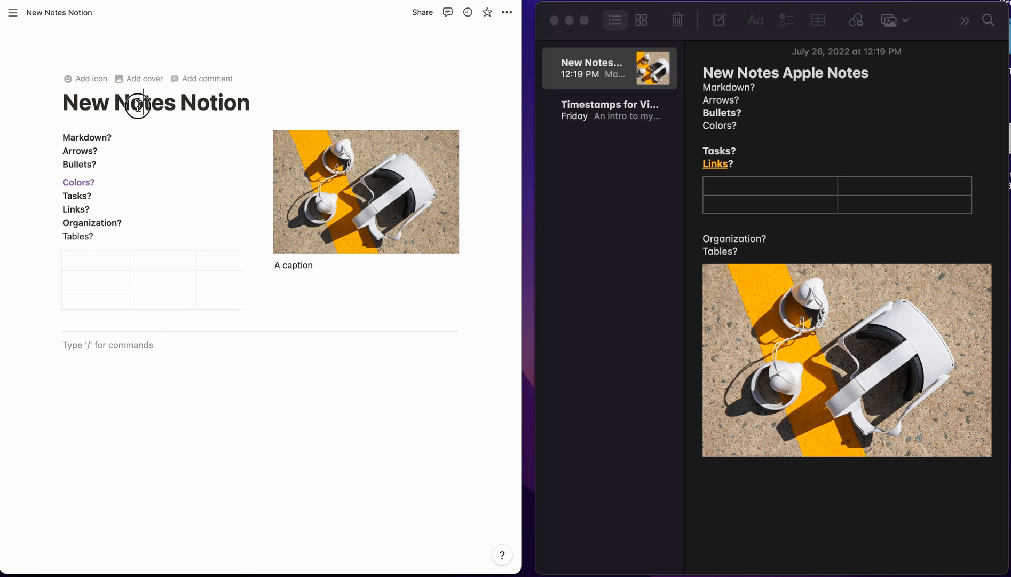
pyautogui.click(270, 105)
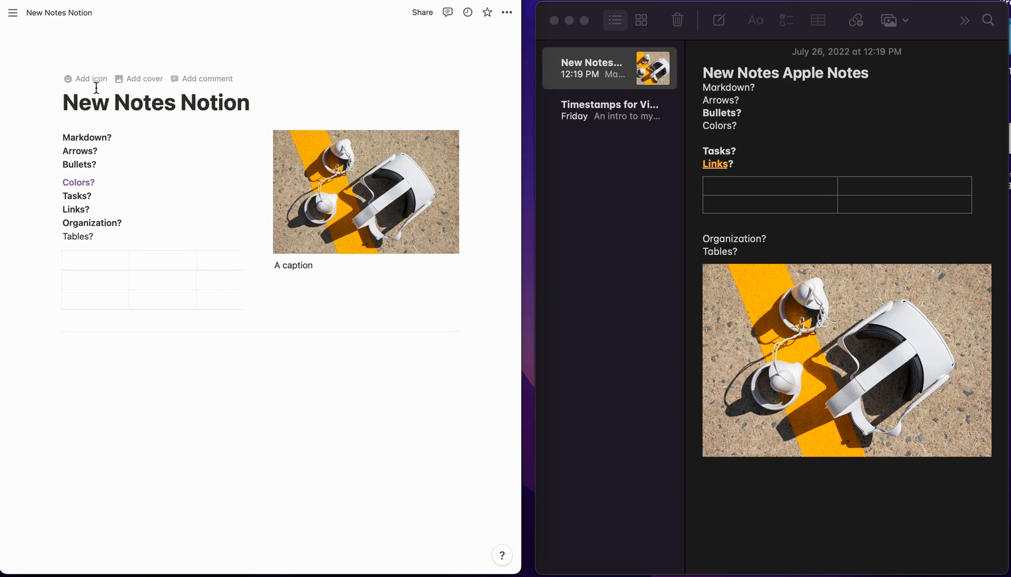
# - Give the Notion page a James Webb Telescope galaxy image as its cover
pyautogui.click(138, 80)
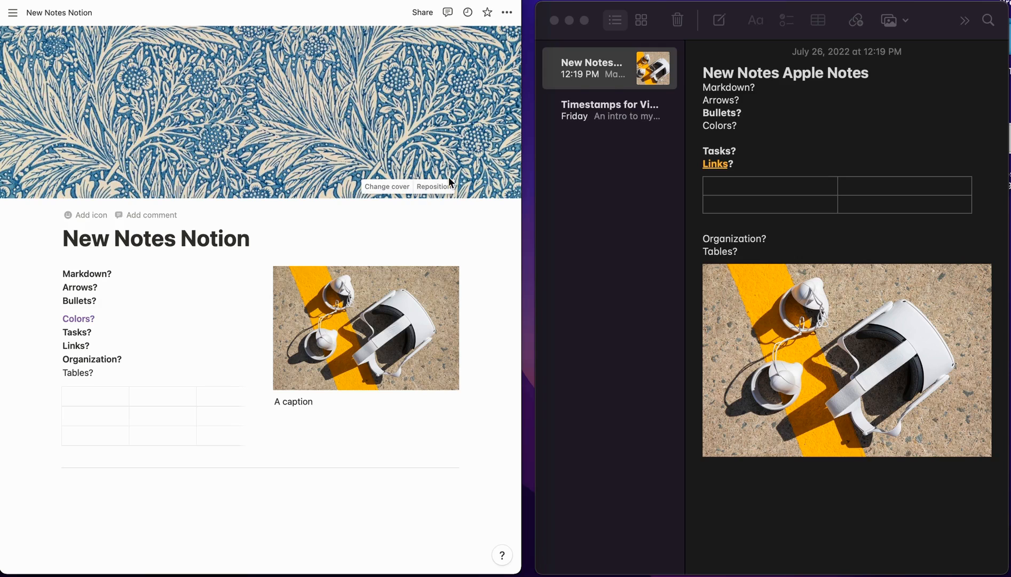
pyautogui.click(387, 187)
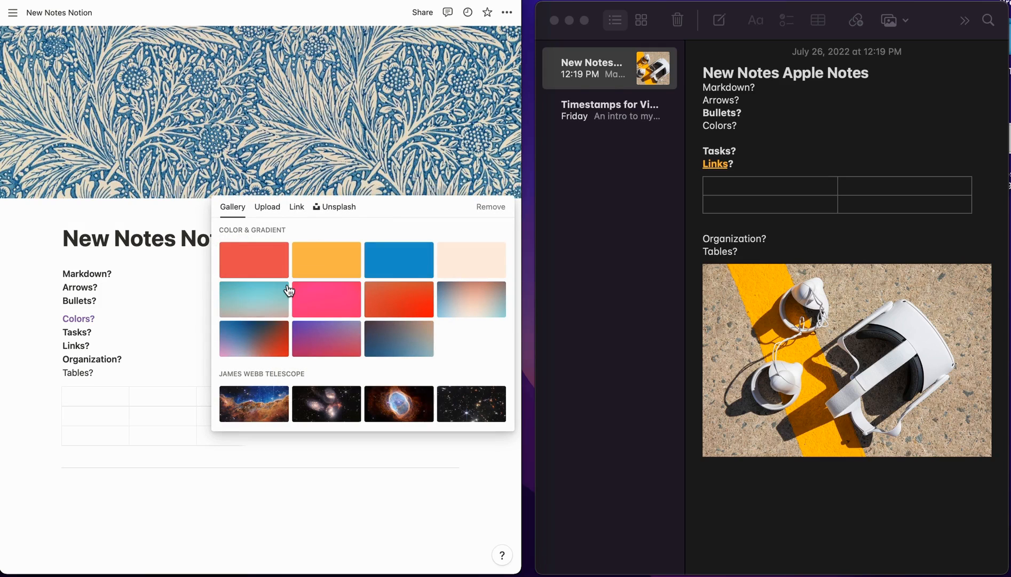
pyautogui.click(342, 411)
pyautogui.click(66, 213)
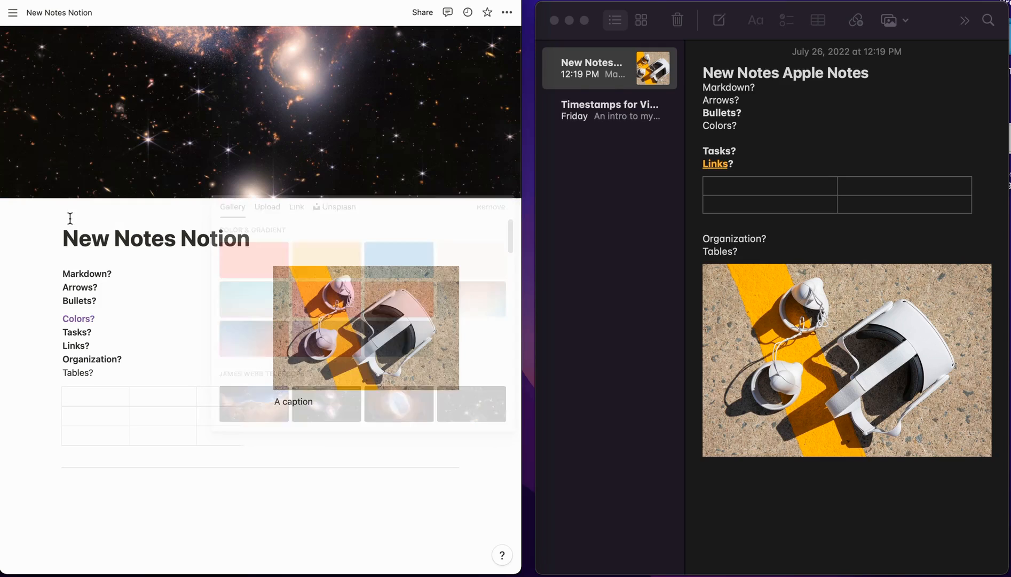
# - Replace the medal page icon with the notepad emoji found by searching 'notepad'
pyautogui.click(97, 216)
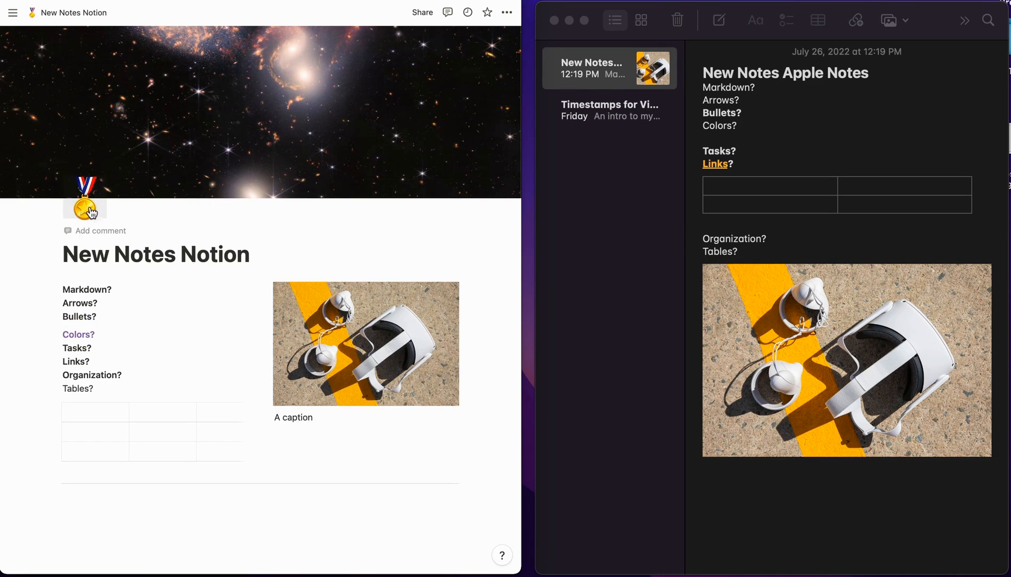
pyautogui.click(86, 212)
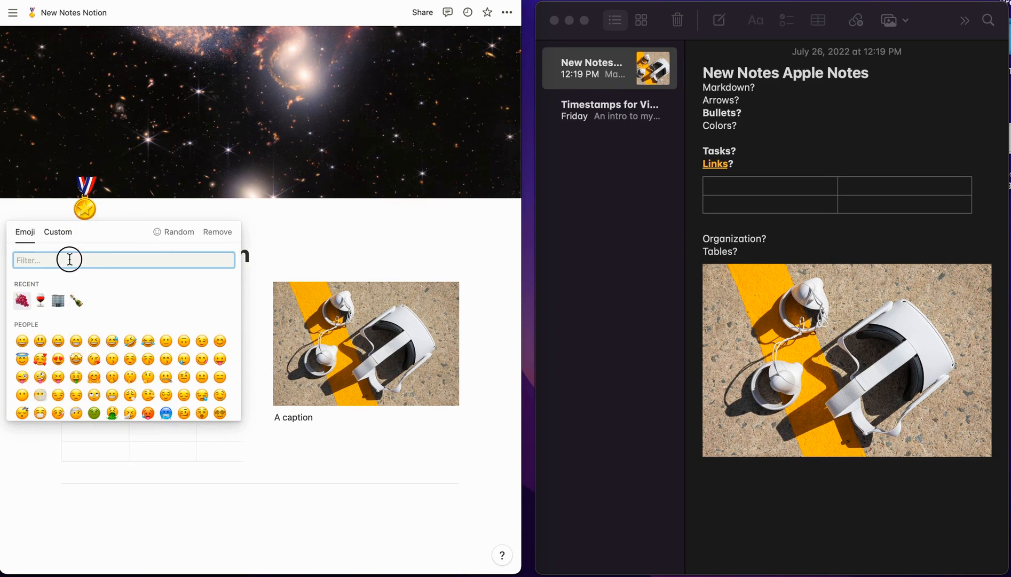
pyautogui.write('notepad')
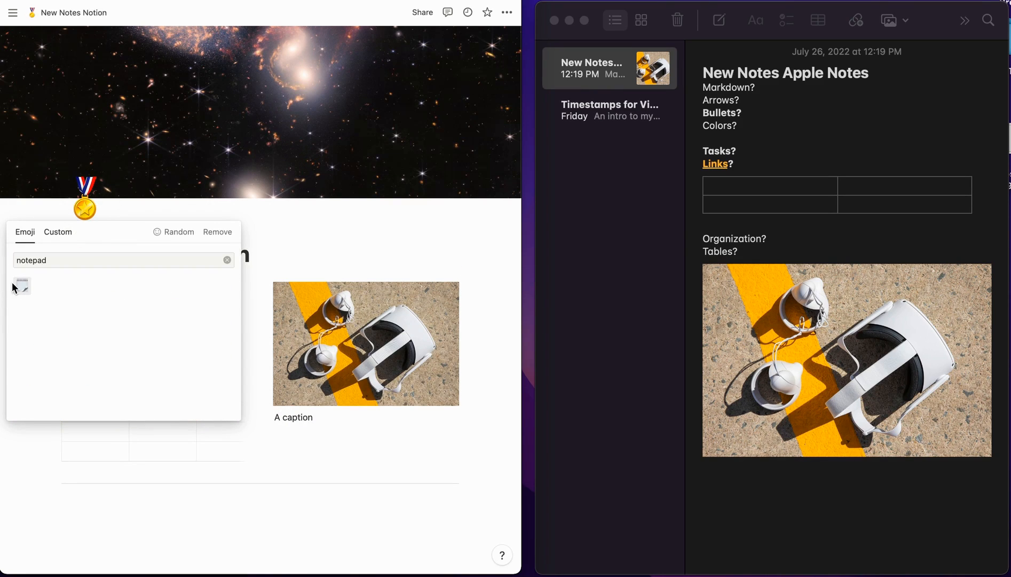
pyautogui.click(22, 285)
pyautogui.scroll(-4, 211, 202)
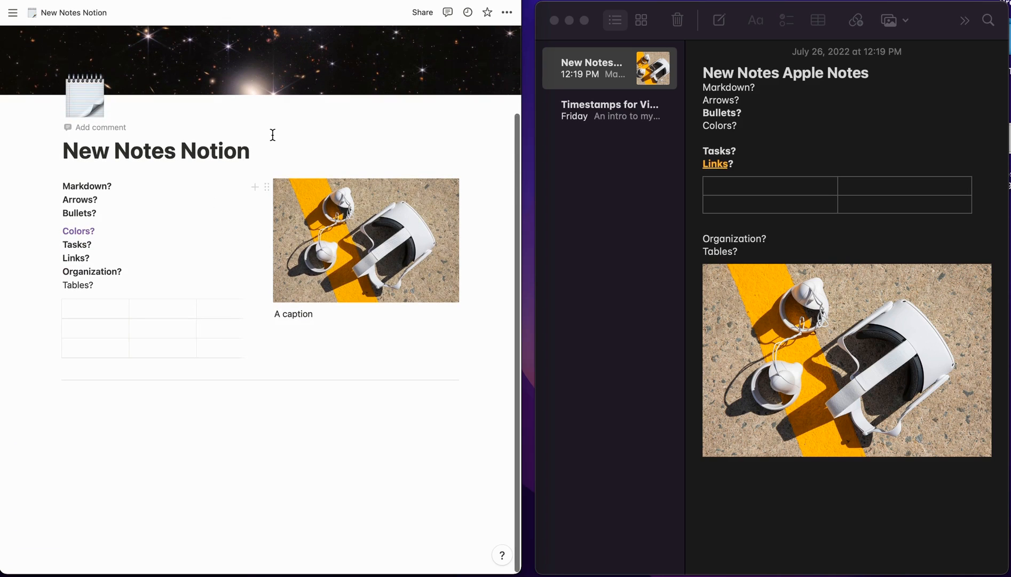
pyautogui.scroll(4, 274, 136)
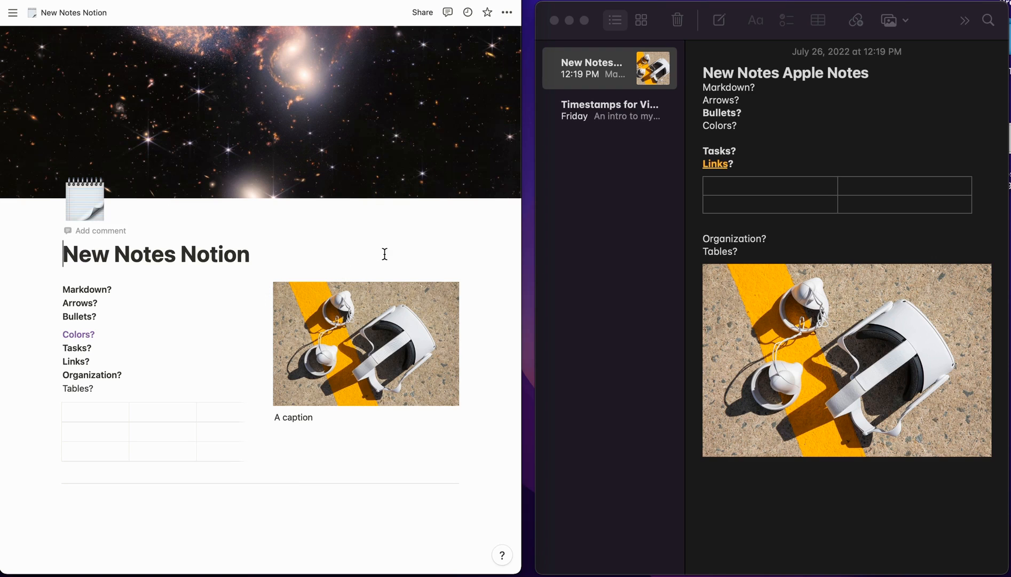
pyautogui.scroll(-3, 203, 322)
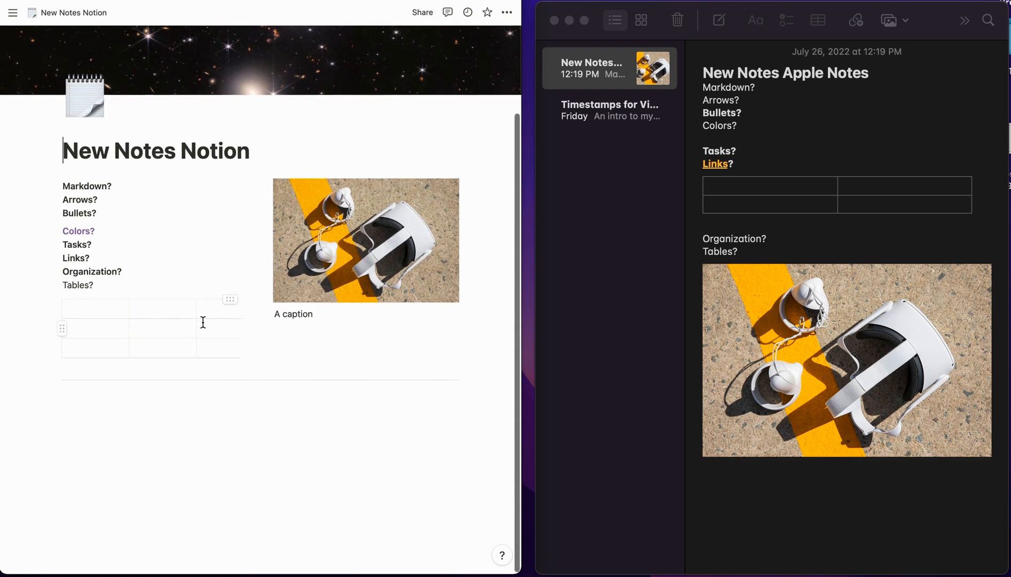
pyautogui.scroll(2, 203, 322)
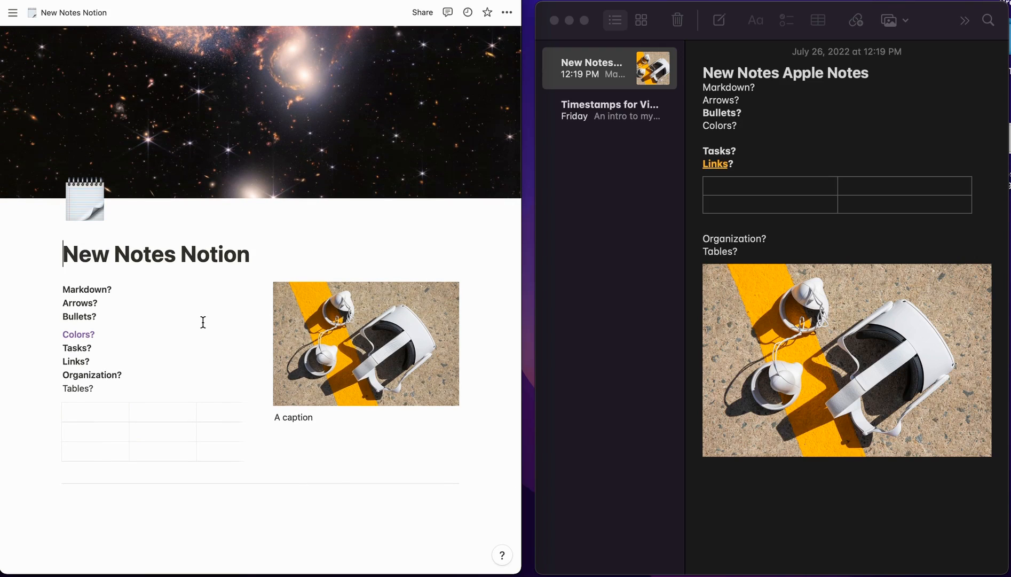
pyautogui.scroll(-3, 202, 331)
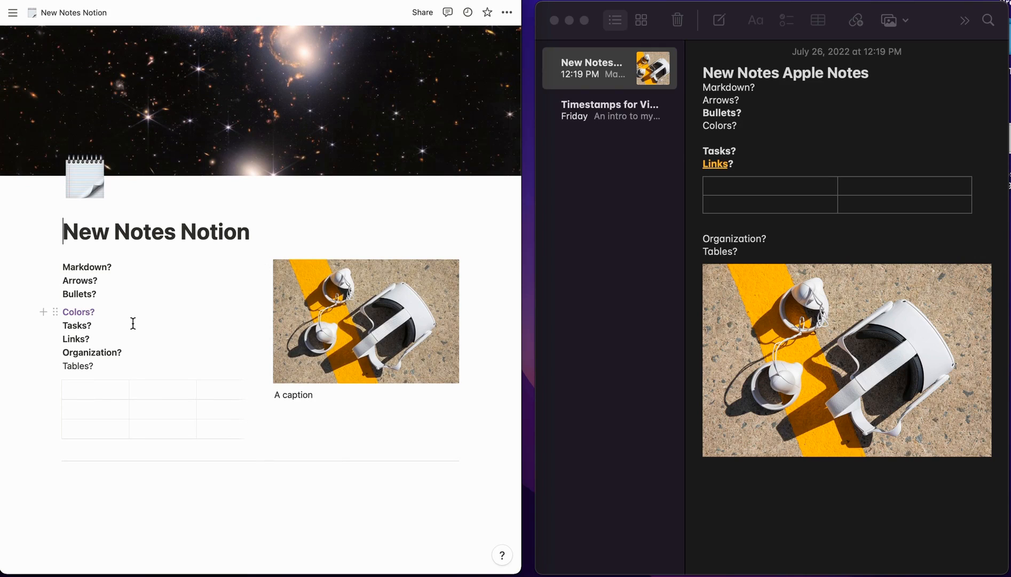
pyautogui.scroll(-4, 133, 323)
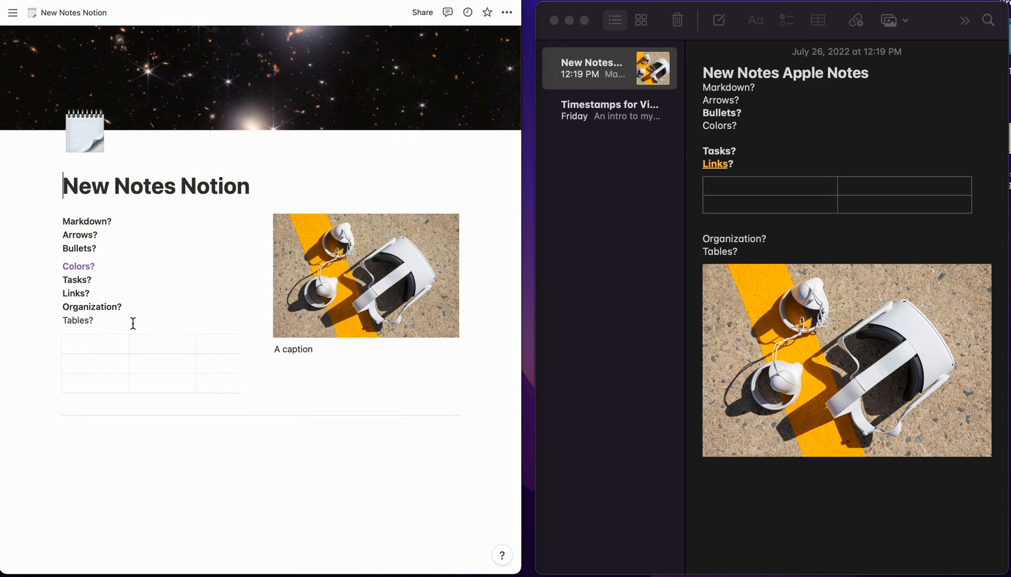